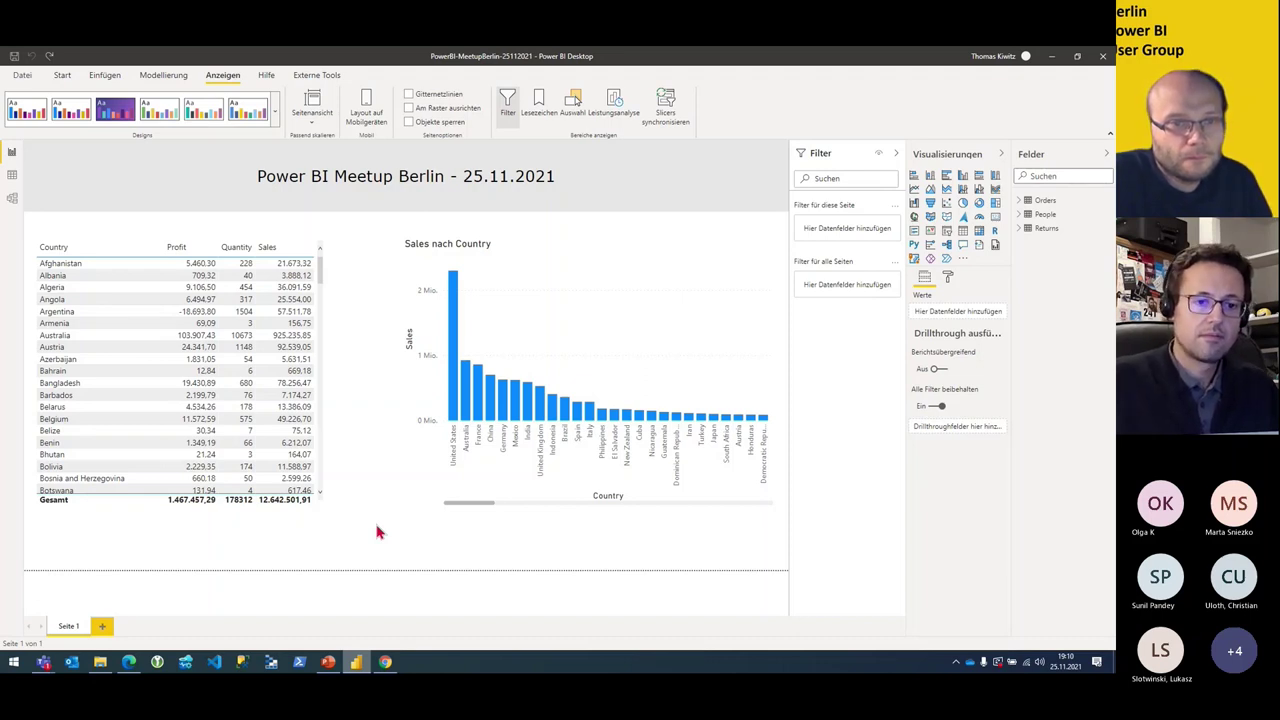
Step: Switch to the Power BI Theme Generator in Chrome and open the settings for the Table visual
{"action": "left_click", "coordinate": [384, 664]}
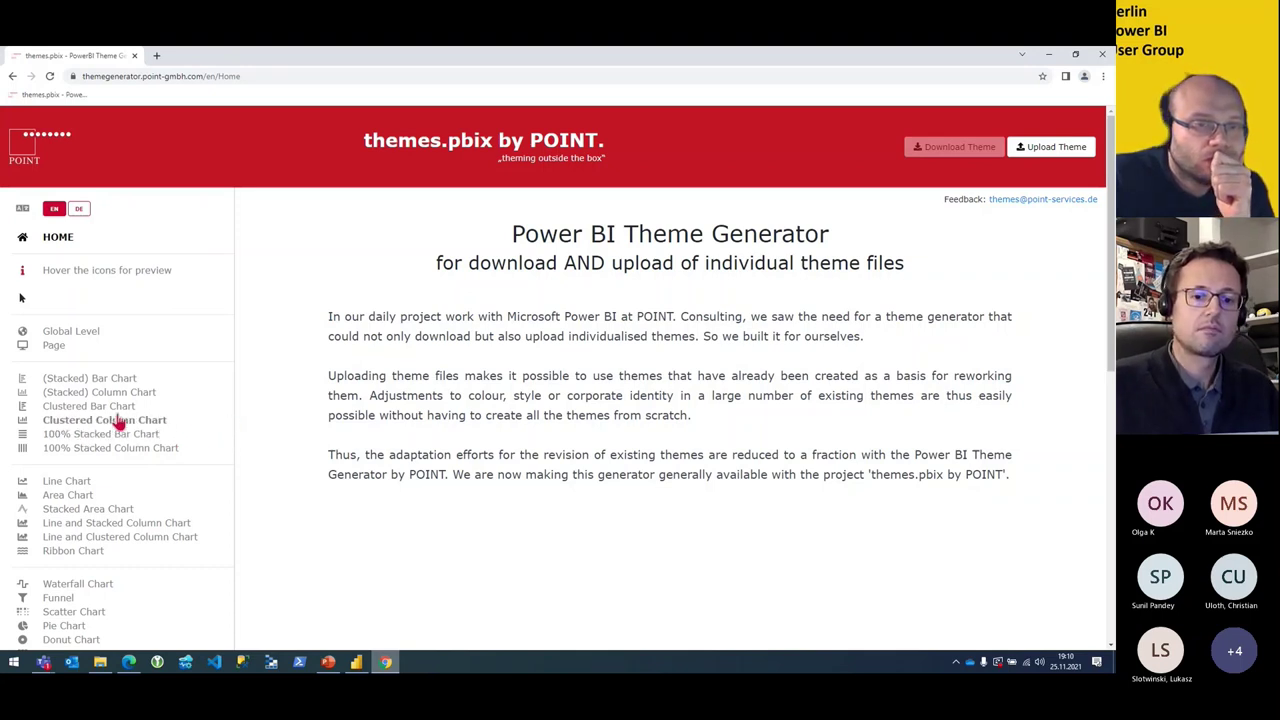
{"action": "scroll", "coordinate": [172, 443], "scroll_direction": "down", "scroll_amount": 1}
{"action": "scroll", "coordinate": [100, 551], "scroll_direction": "down", "scroll_amount": 3}
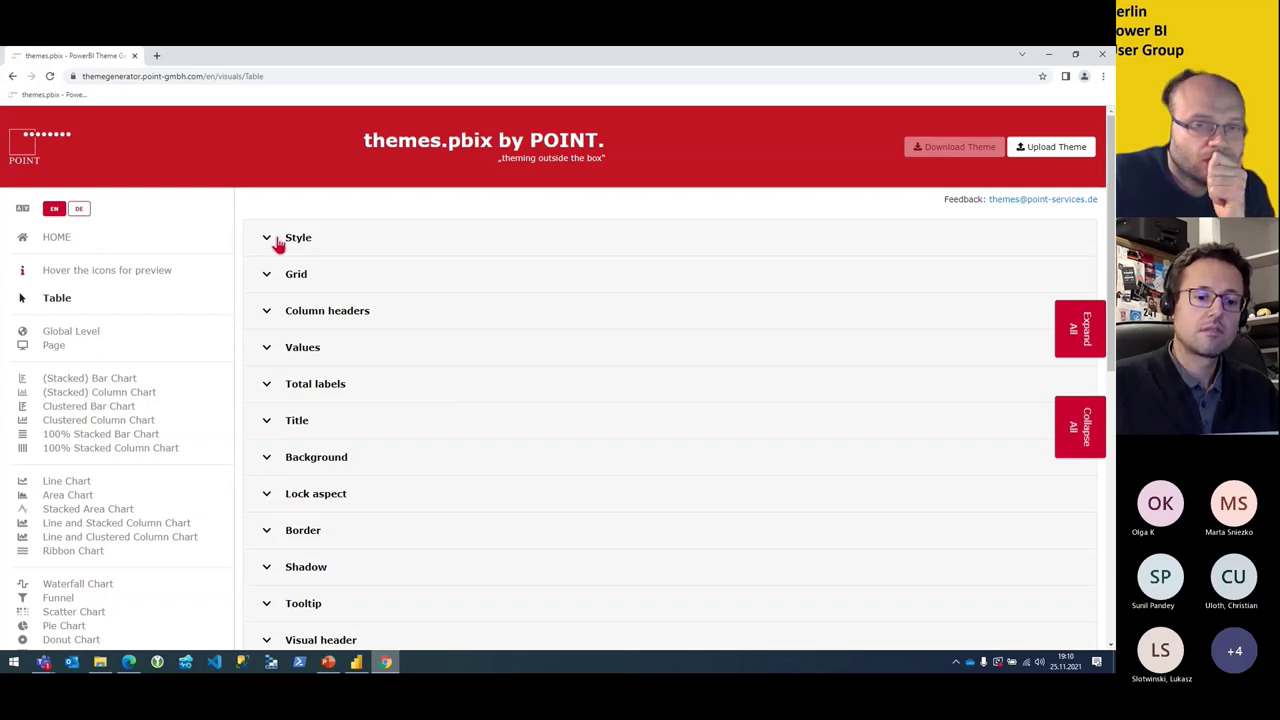
Step: Expand all Table setting sections, look through their formatting options, and collapse them all again
{"action": "left_click", "coordinate": [1090, 333]}
{"action": "scroll", "coordinate": [486, 389], "scroll_direction": "down", "scroll_amount": 4}
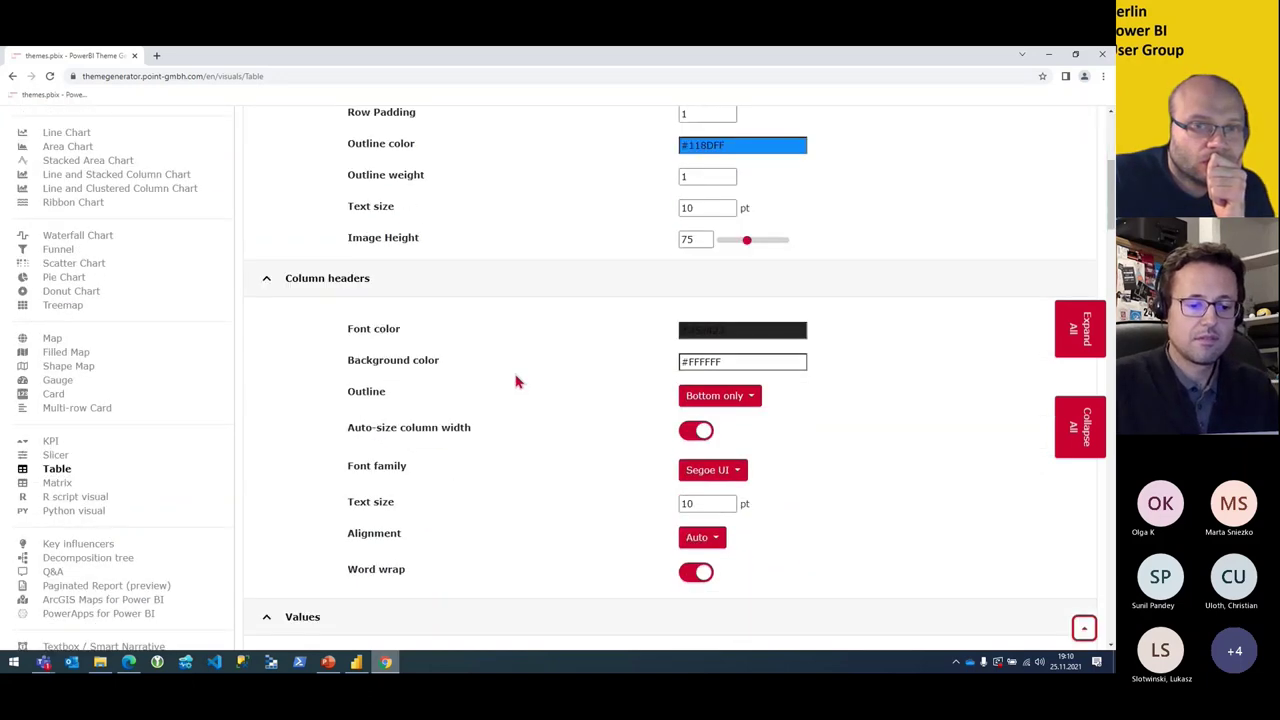
{"action": "scroll", "coordinate": [517, 381], "scroll_direction": "down", "scroll_amount": 1}
{"action": "scroll", "coordinate": [512, 396], "scroll_direction": "down", "scroll_amount": 1}
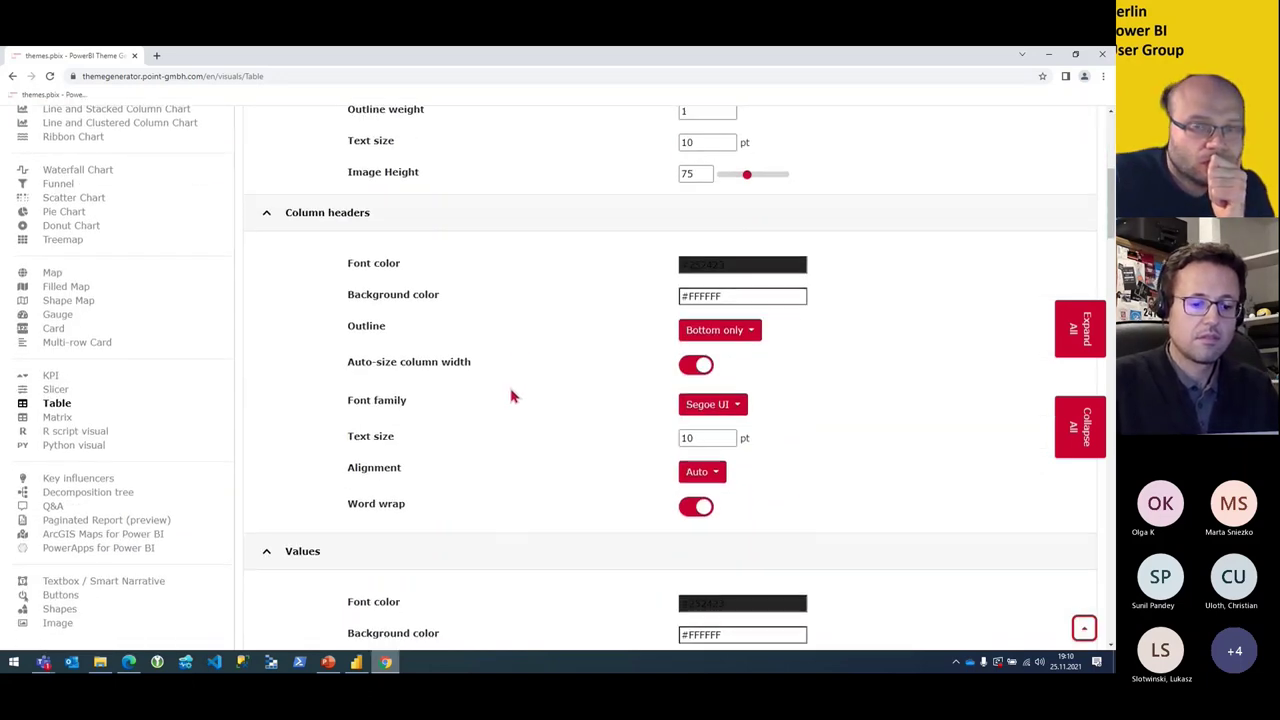
{"action": "scroll", "coordinate": [511, 395], "scroll_direction": "down", "scroll_amount": 8}
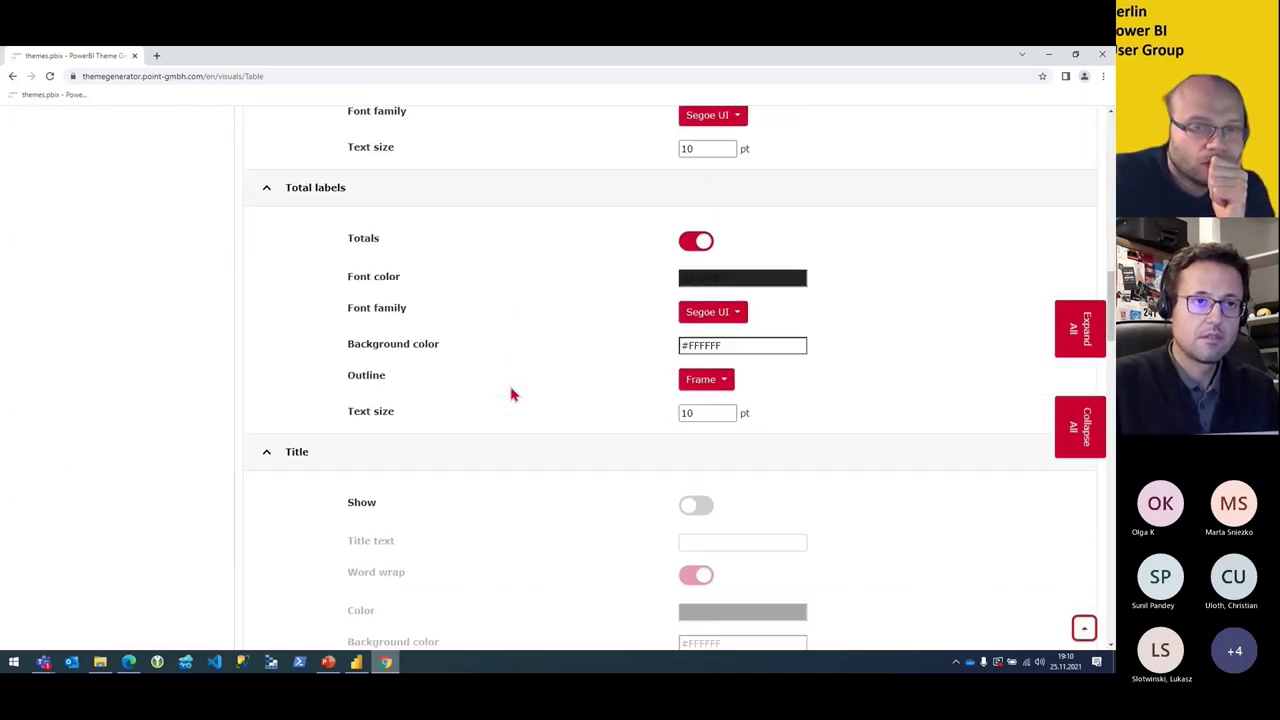
{"action": "scroll", "coordinate": [511, 395], "scroll_direction": "down", "scroll_amount": 4}
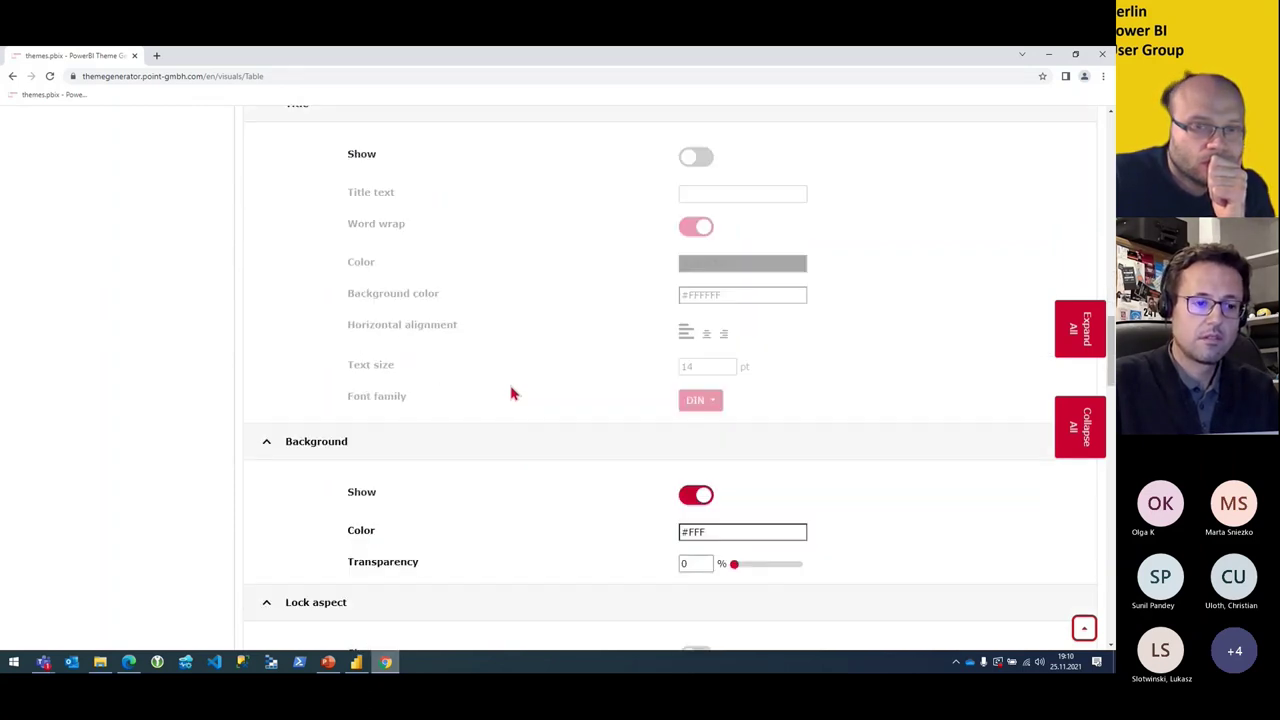
{"action": "scroll", "coordinate": [515, 390], "scroll_direction": "up", "scroll_amount": 6}
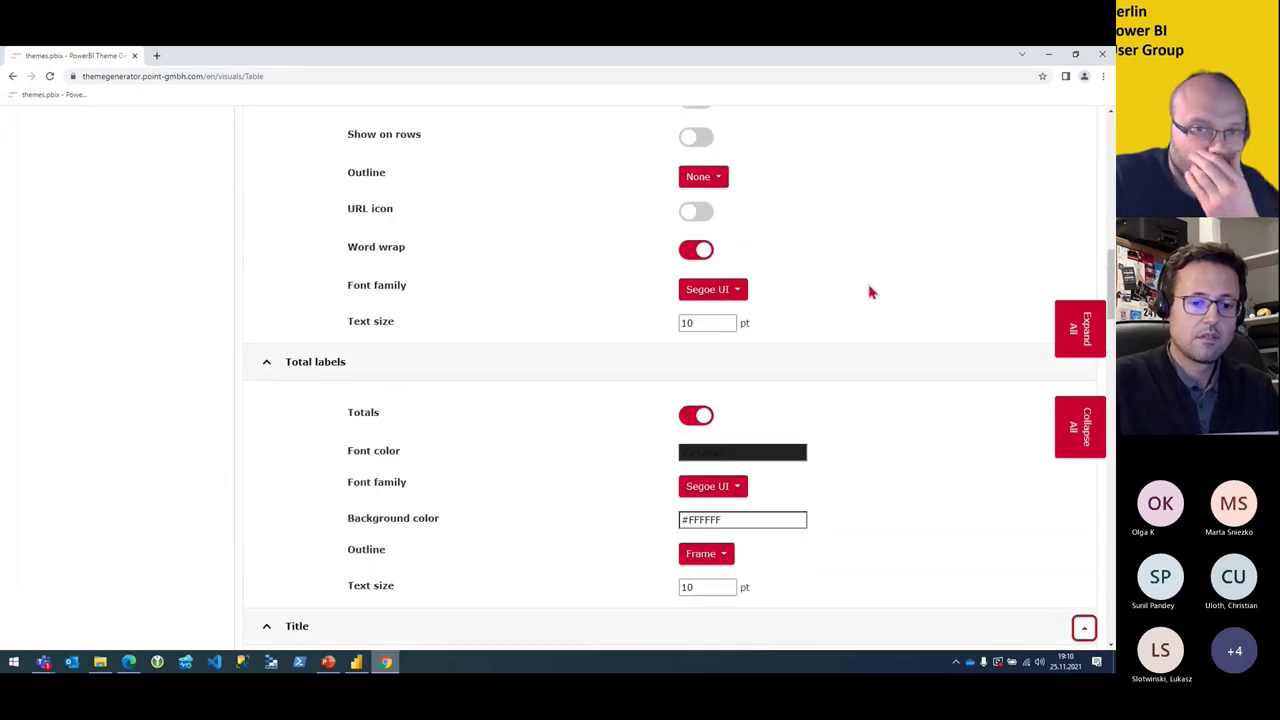
{"action": "scroll", "coordinate": [970, 375], "scroll_direction": "down", "scroll_amount": 15}
{"action": "left_click", "coordinate": [1080, 427]}
{"action": "scroll", "coordinate": [680, 415], "scroll_direction": "up", "scroll_amount": 10}
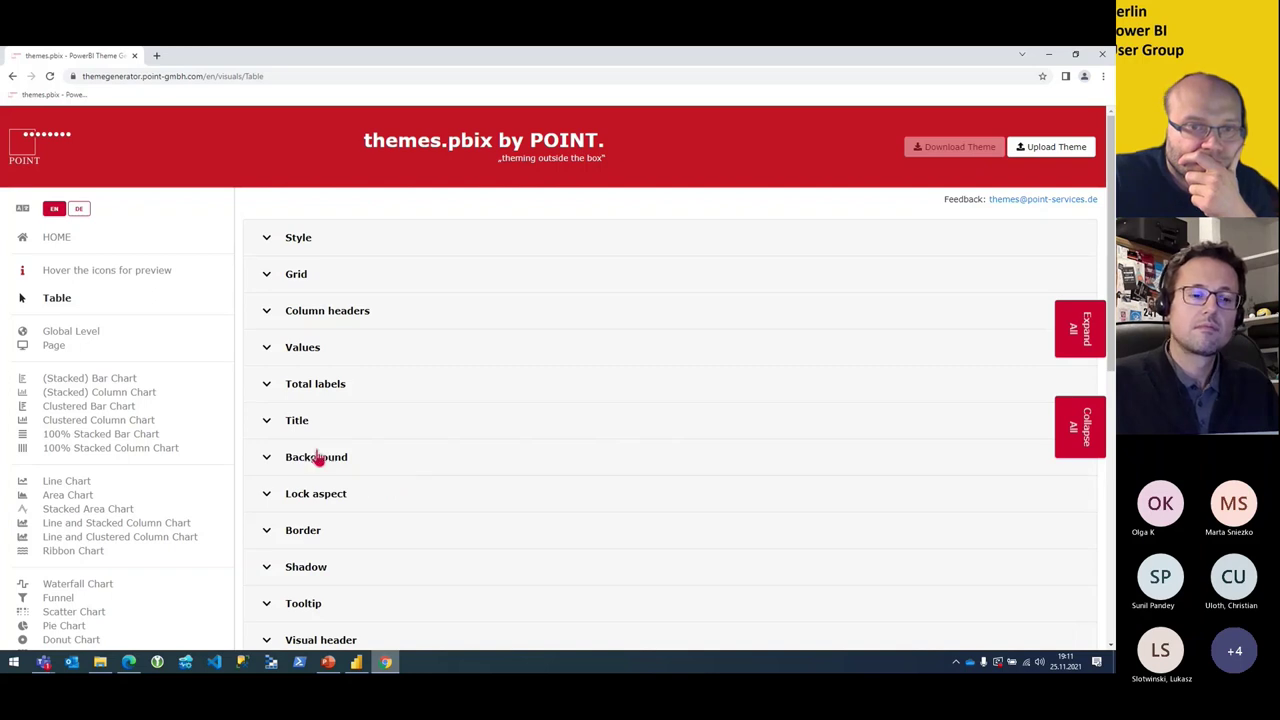
Step: Set the background color of the table's column headers to #ebebeb and collapse that section
{"action": "left_click", "coordinate": [328, 312]}
{"action": "scroll", "coordinate": [543, 437], "scroll_direction": "down", "scroll_amount": 1}
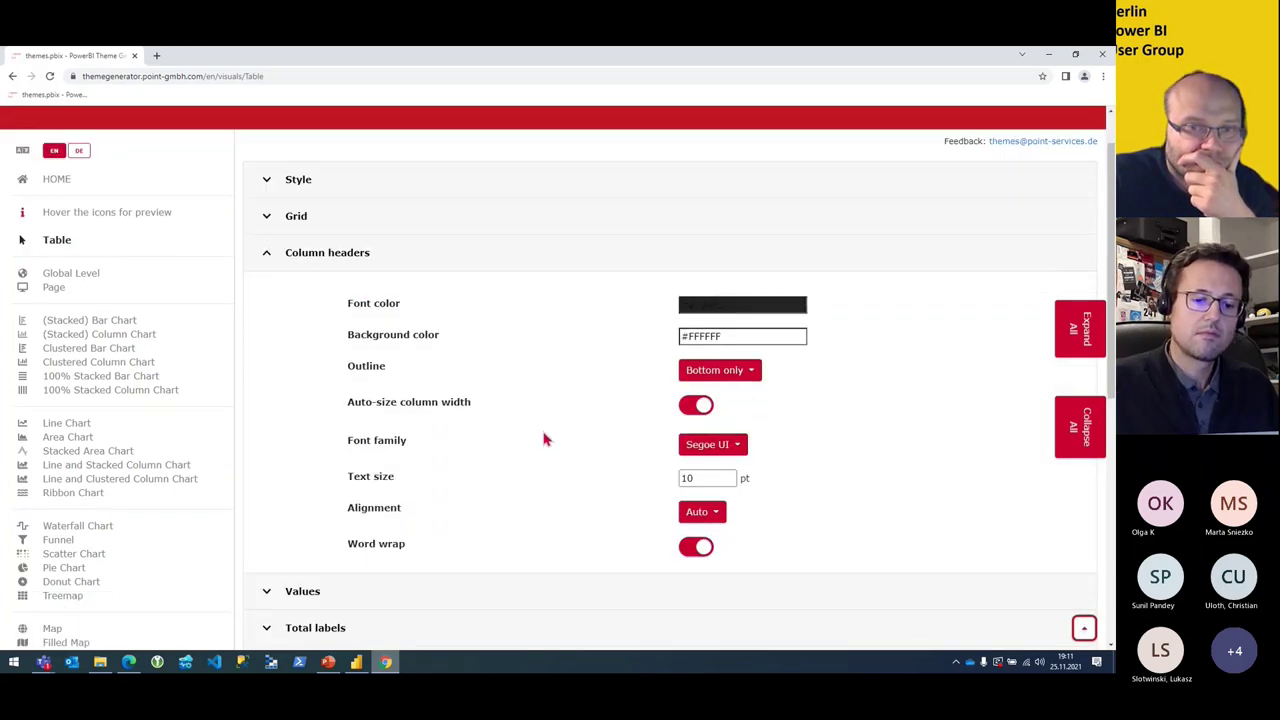
{"action": "left_click", "coordinate": [706, 334]}
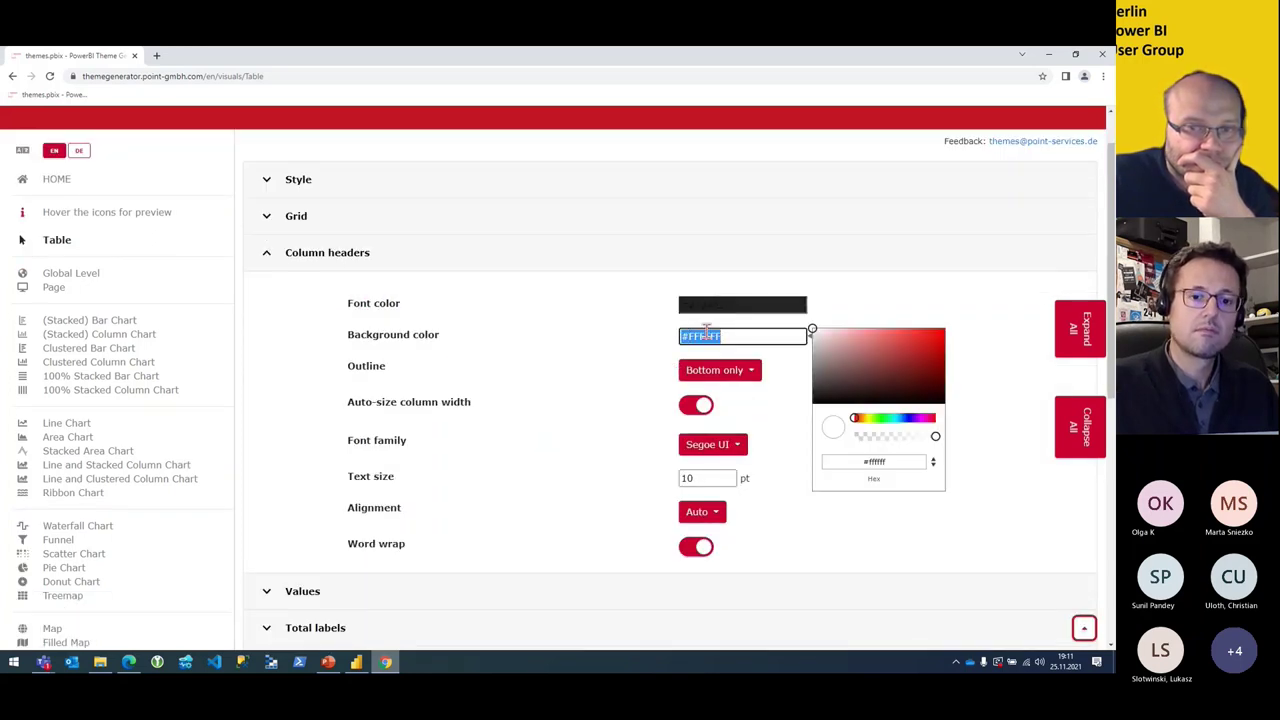
{"action": "type", "text": "#eebbee"}
{"action": "key", "text": "ctrl+a"}
{"action": "type", "text": "#"}
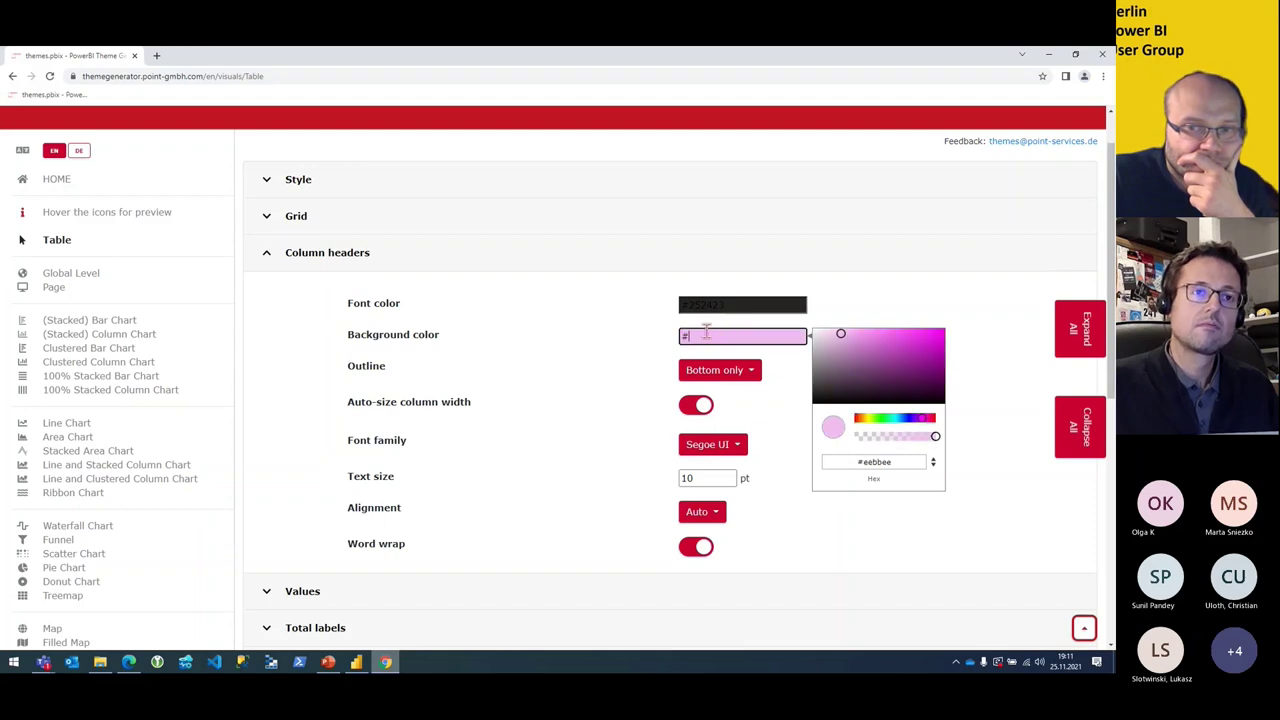
{"action": "type", "text": "ebebeb"}
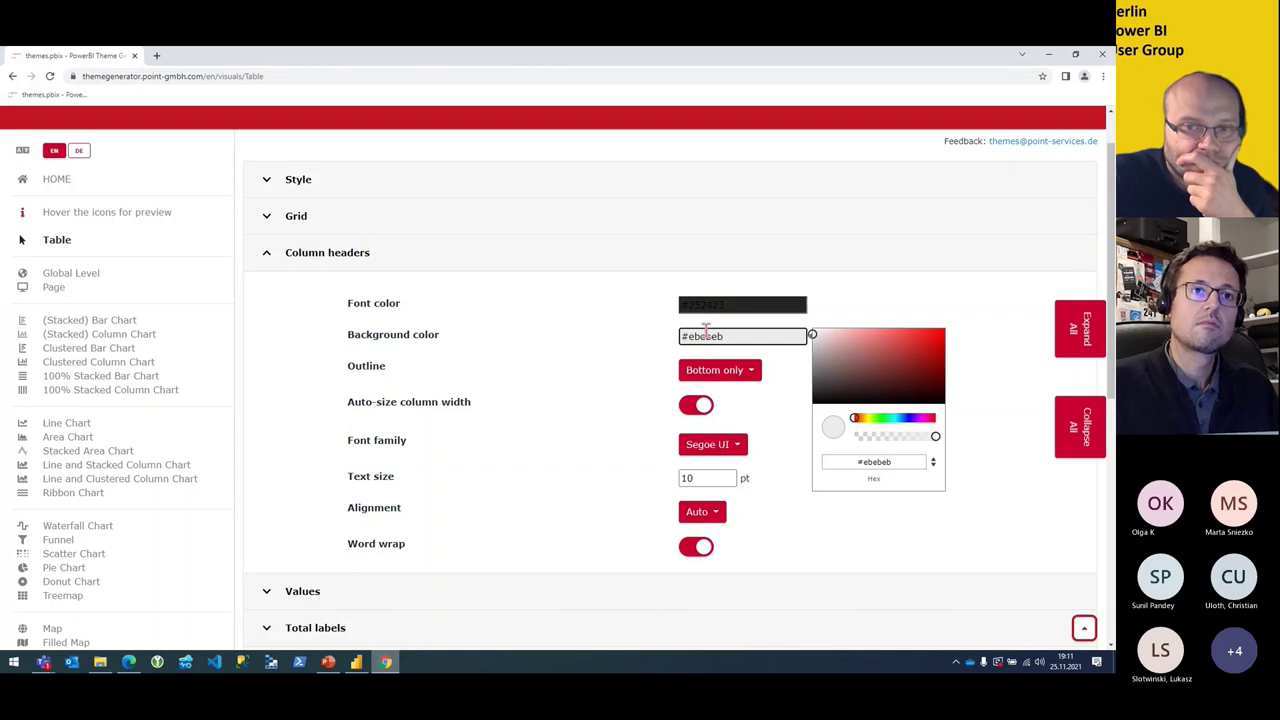
{"action": "left_click", "coordinate": [267, 257]}
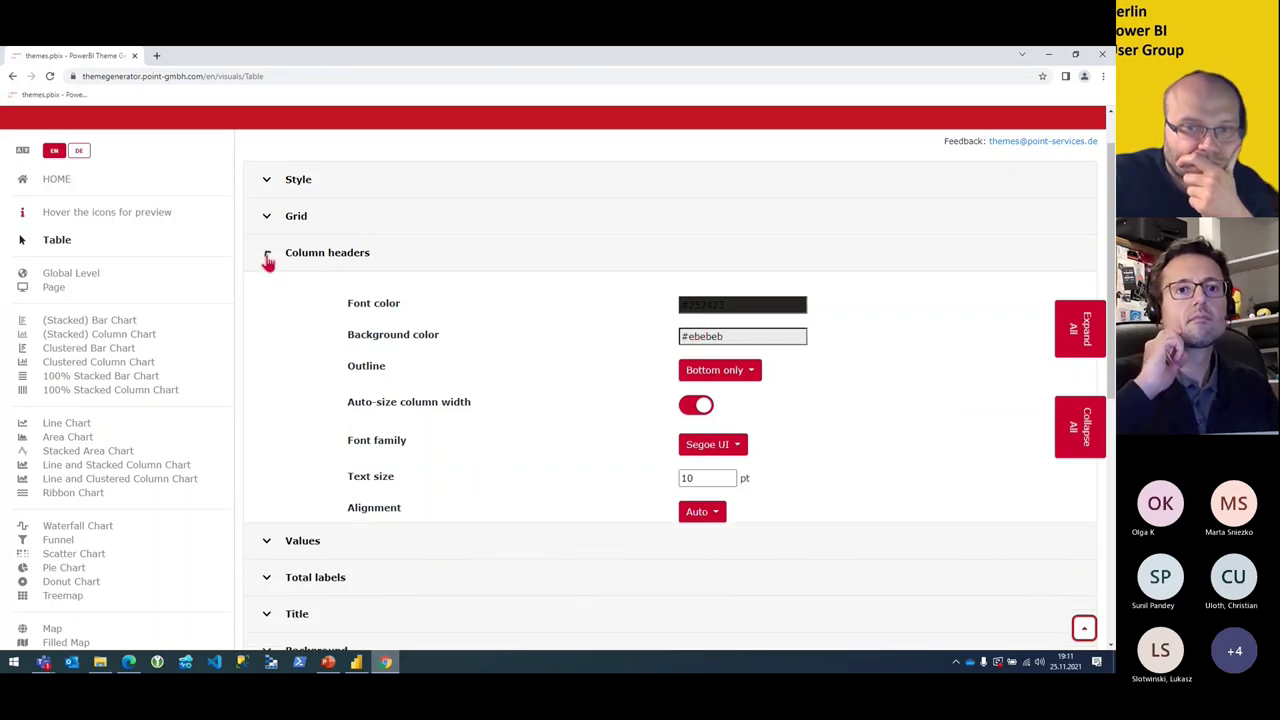
Step: Set the table's Values font family to Verdana and text size to 12 pt
{"action": "left_click", "coordinate": [270, 292]}
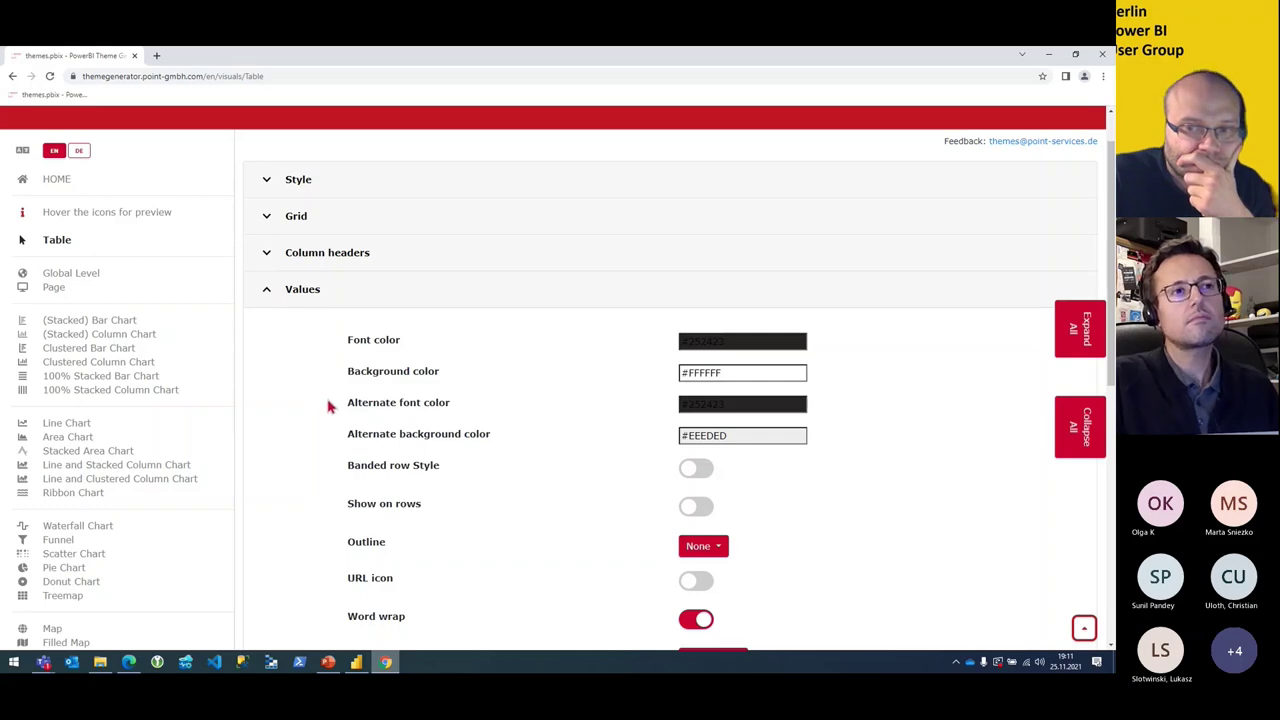
{"action": "scroll", "coordinate": [657, 403], "scroll_direction": "down", "scroll_amount": 3}
{"action": "left_click", "coordinate": [705, 428]}
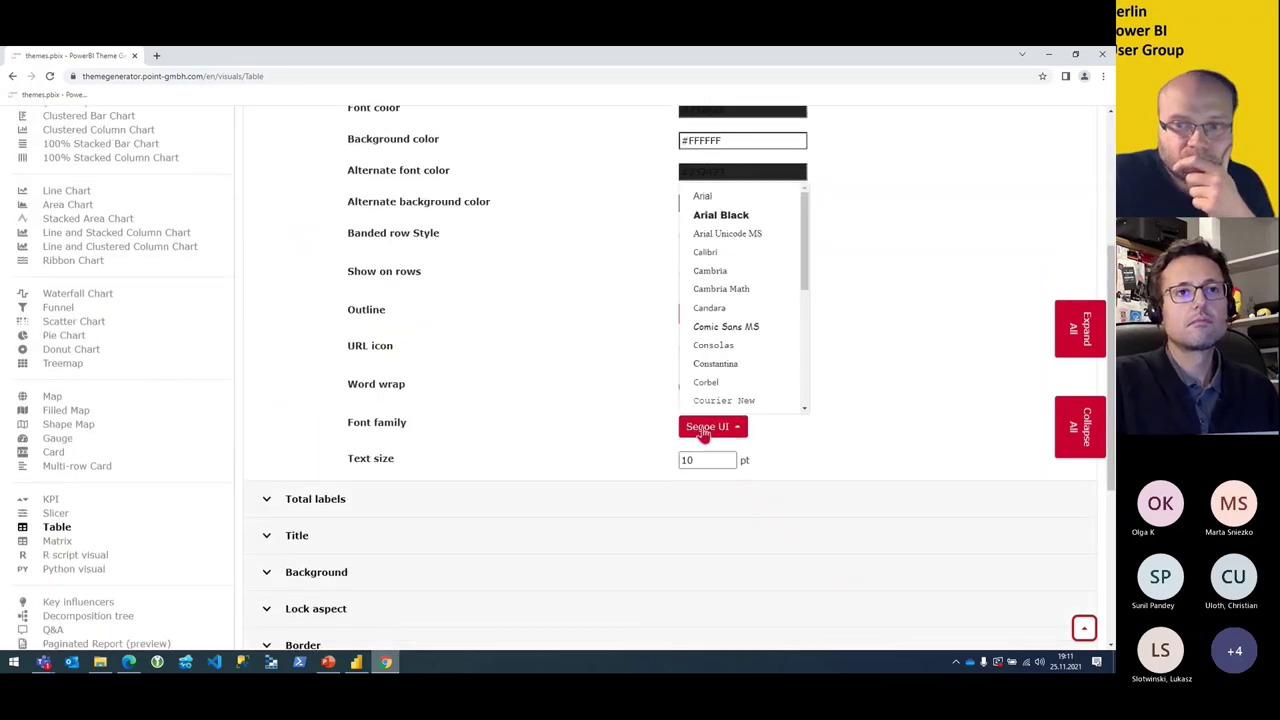
{"action": "scroll", "coordinate": [720, 377], "scroll_direction": "down", "scroll_amount": 5}
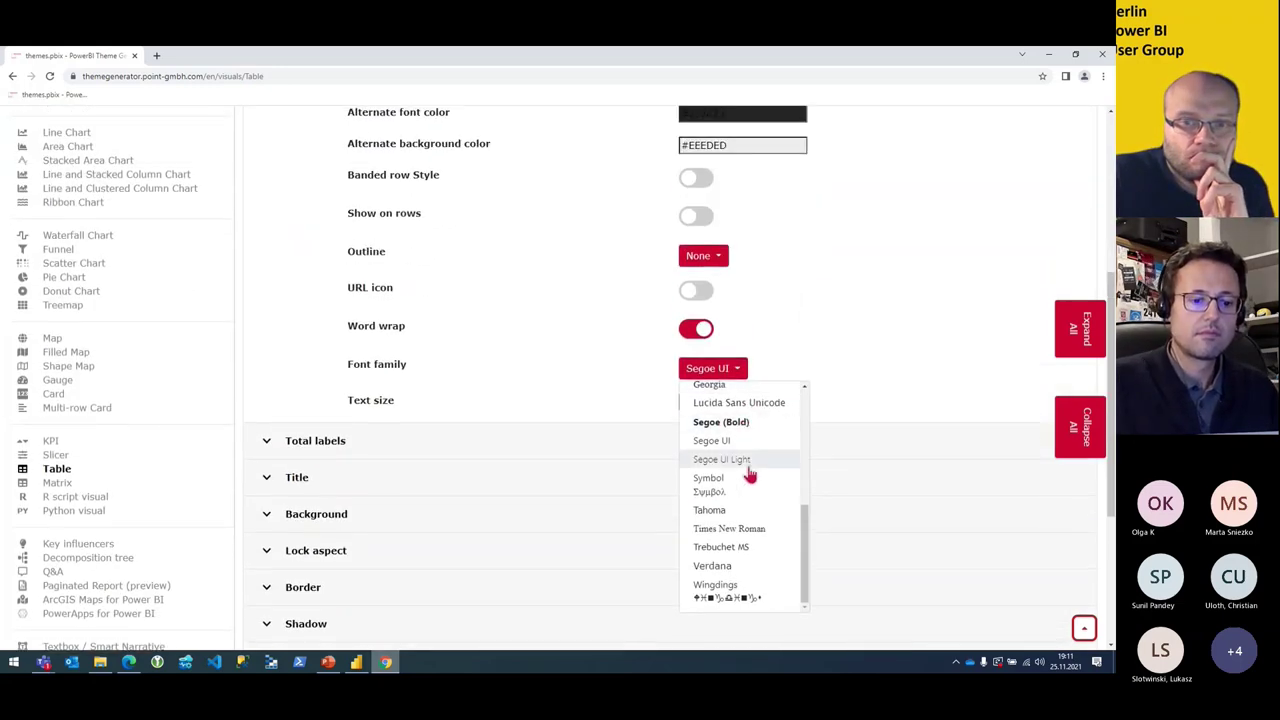
{"action": "scroll", "coordinate": [750, 476], "scroll_direction": "down", "scroll_amount": 1}
{"action": "left_click", "coordinate": [727, 449]}
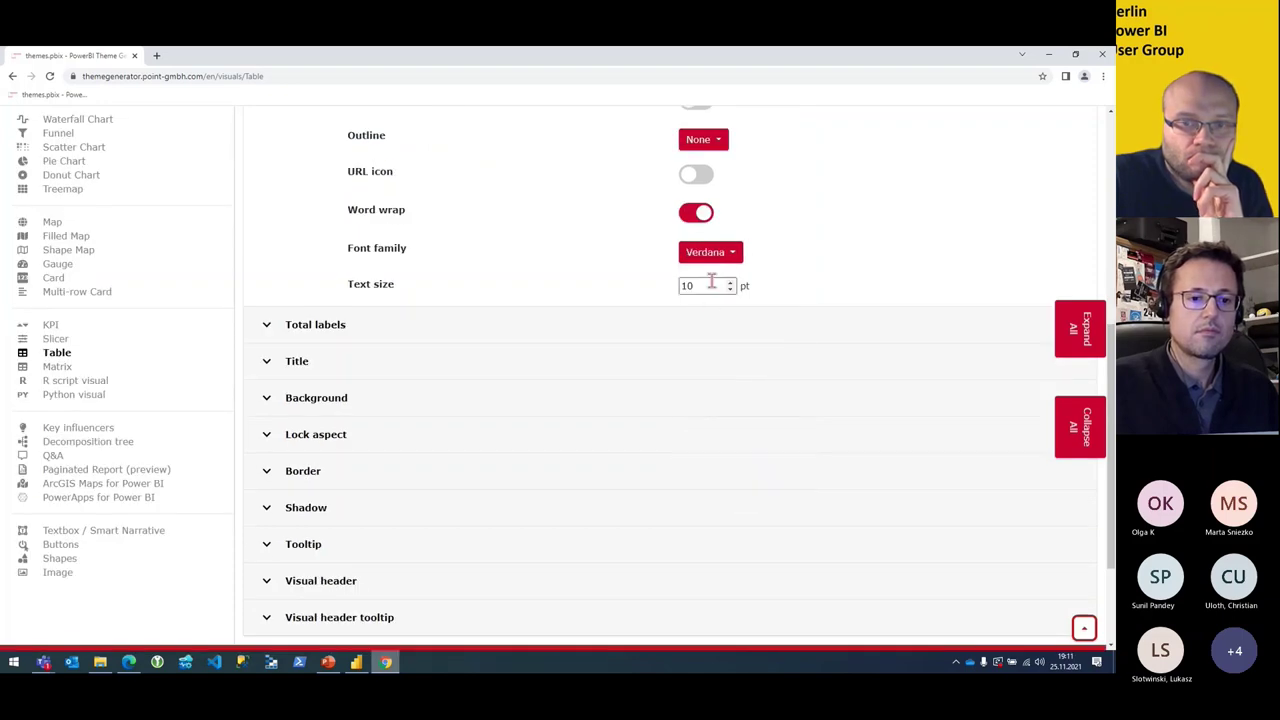
{"action": "left_click", "coordinate": [711, 285]}
{"action": "double_click", "coordinate": [730, 282]}
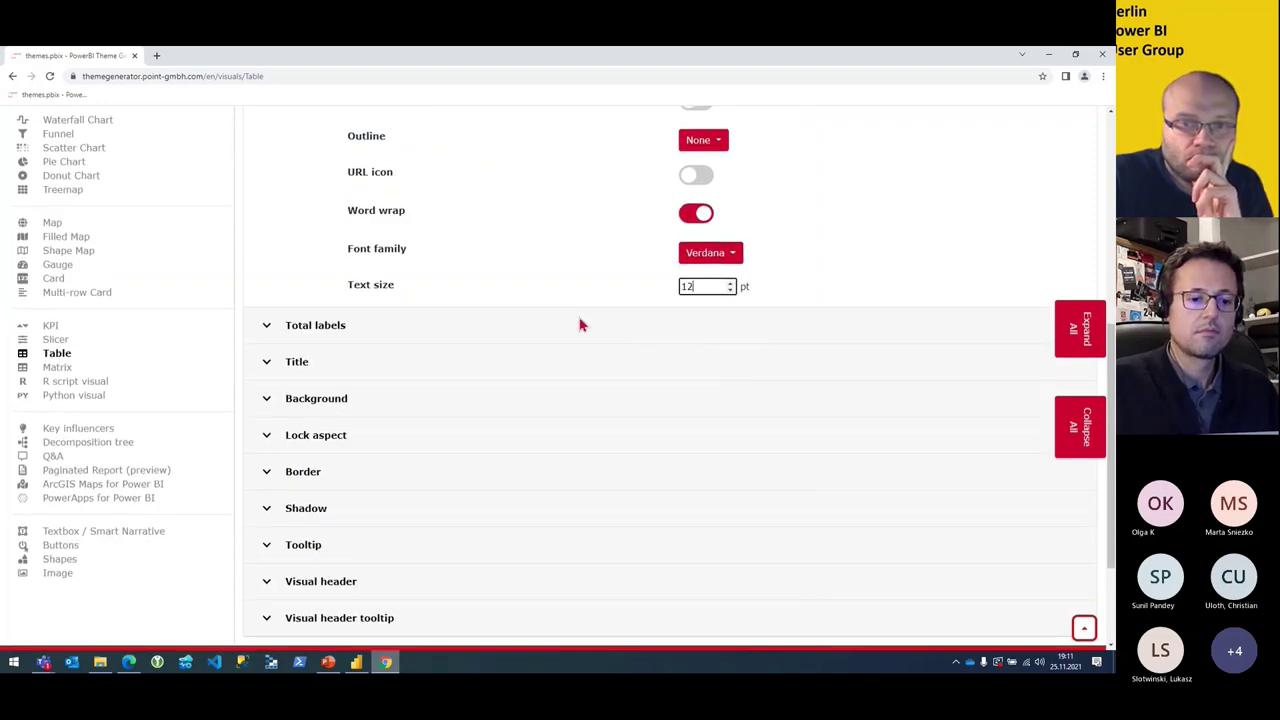
Step: Set the column headers' font family to Verdana and text size to 14 pt, then collapse the Column headers and Values sections
{"action": "scroll", "coordinate": [577, 334], "scroll_direction": "up", "scroll_amount": 3}
{"action": "scroll", "coordinate": [560, 342], "scroll_direction": "up", "scroll_amount": 2}
{"action": "left_click", "coordinate": [357, 320]}
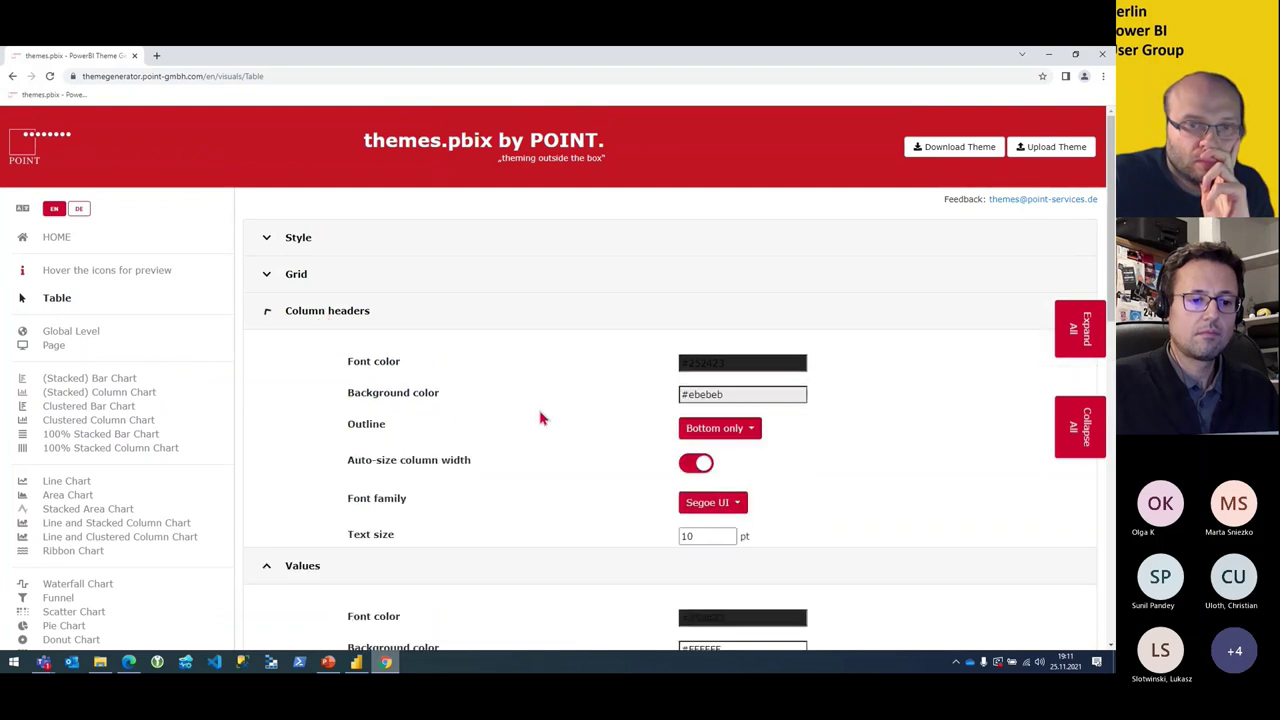
{"action": "scroll", "coordinate": [543, 417], "scroll_direction": "down", "scroll_amount": 1}
{"action": "left_click", "coordinate": [718, 448]}
{"action": "scroll", "coordinate": [720, 390], "scroll_direction": "down", "scroll_amount": 2}
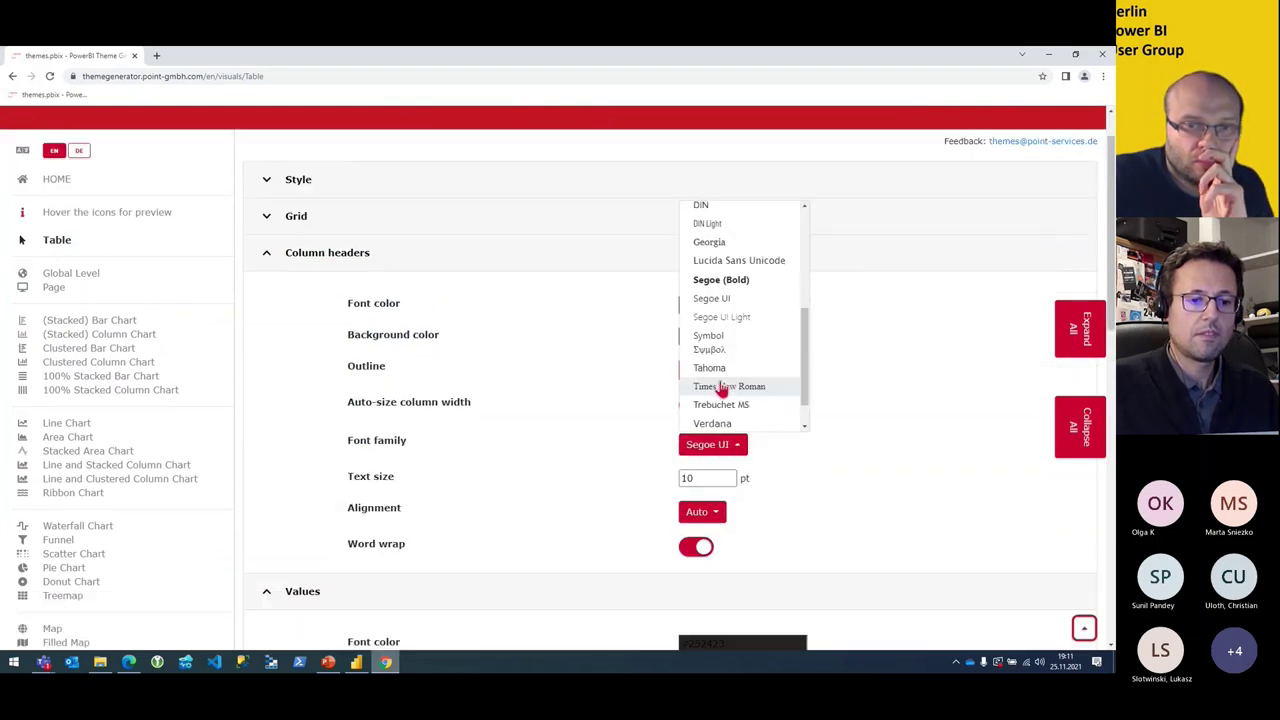
{"action": "left_click", "coordinate": [724, 424]}
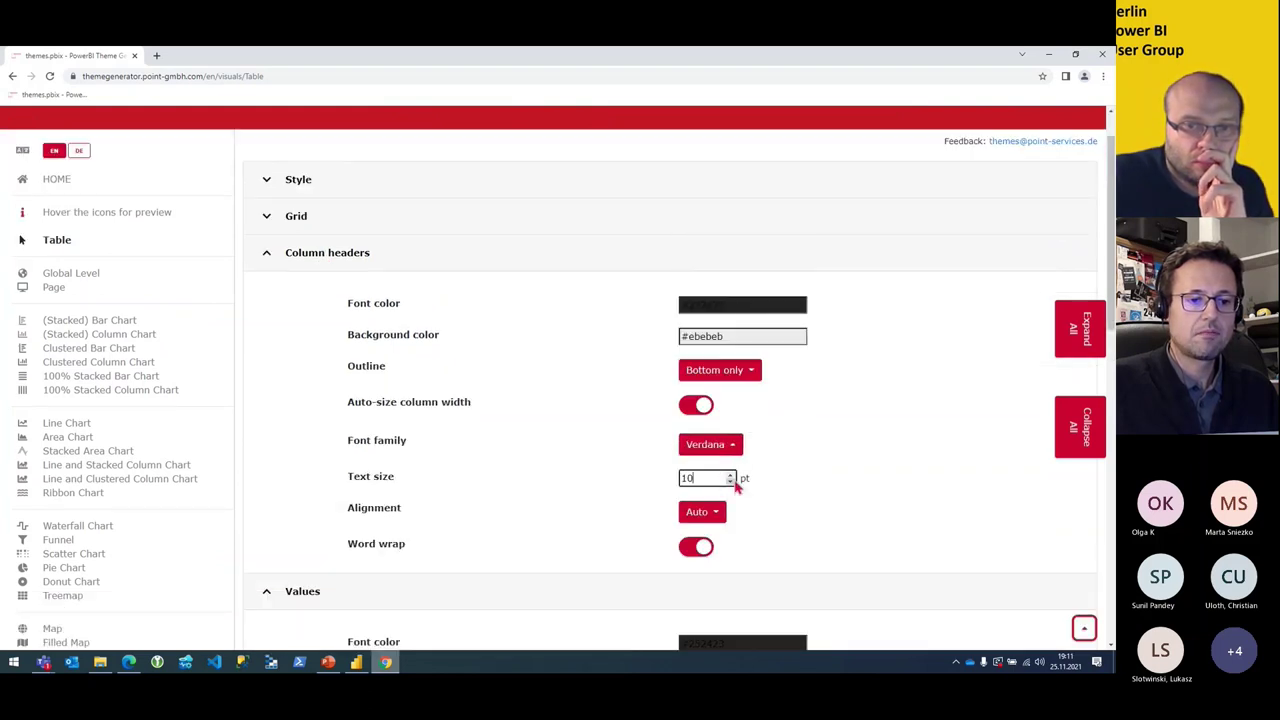
{"action": "left_click_drag", "start_coordinate": [710, 480], "coordinate": [681, 480]}
{"action": "left_click", "coordinate": [732, 476]}
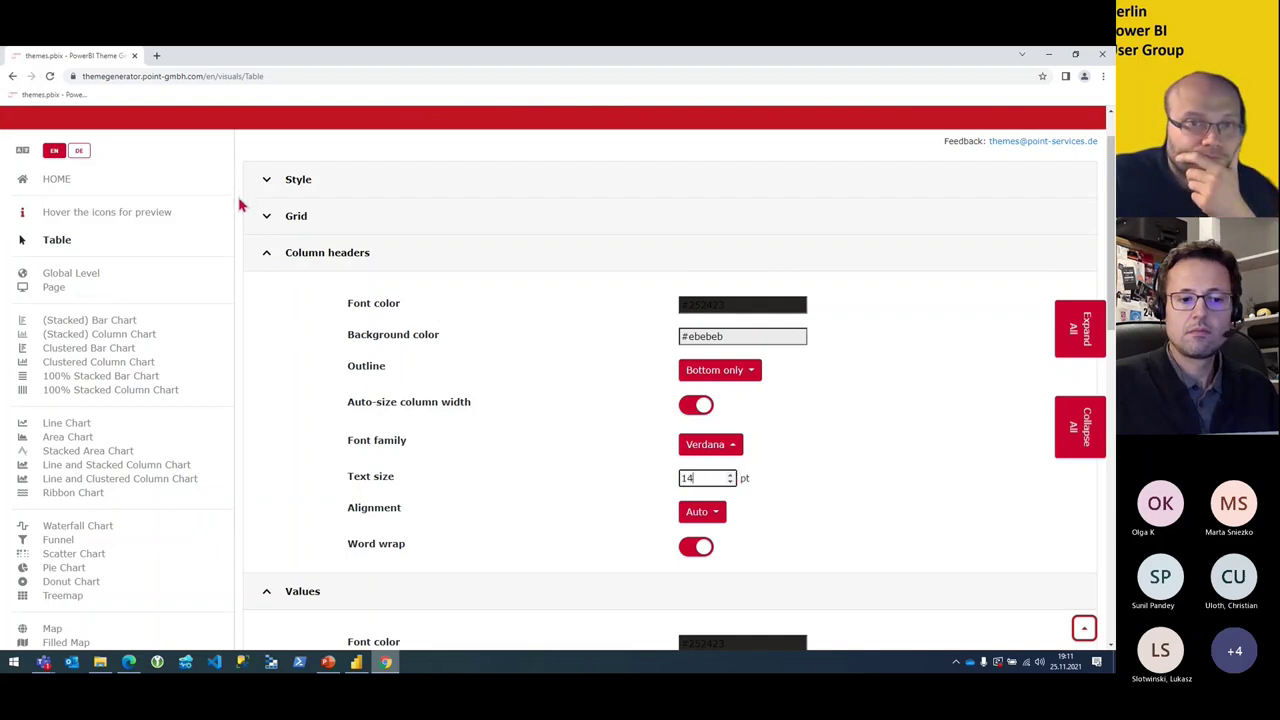
{"action": "left_click", "coordinate": [274, 254]}
{"action": "left_click", "coordinate": [288, 294]}
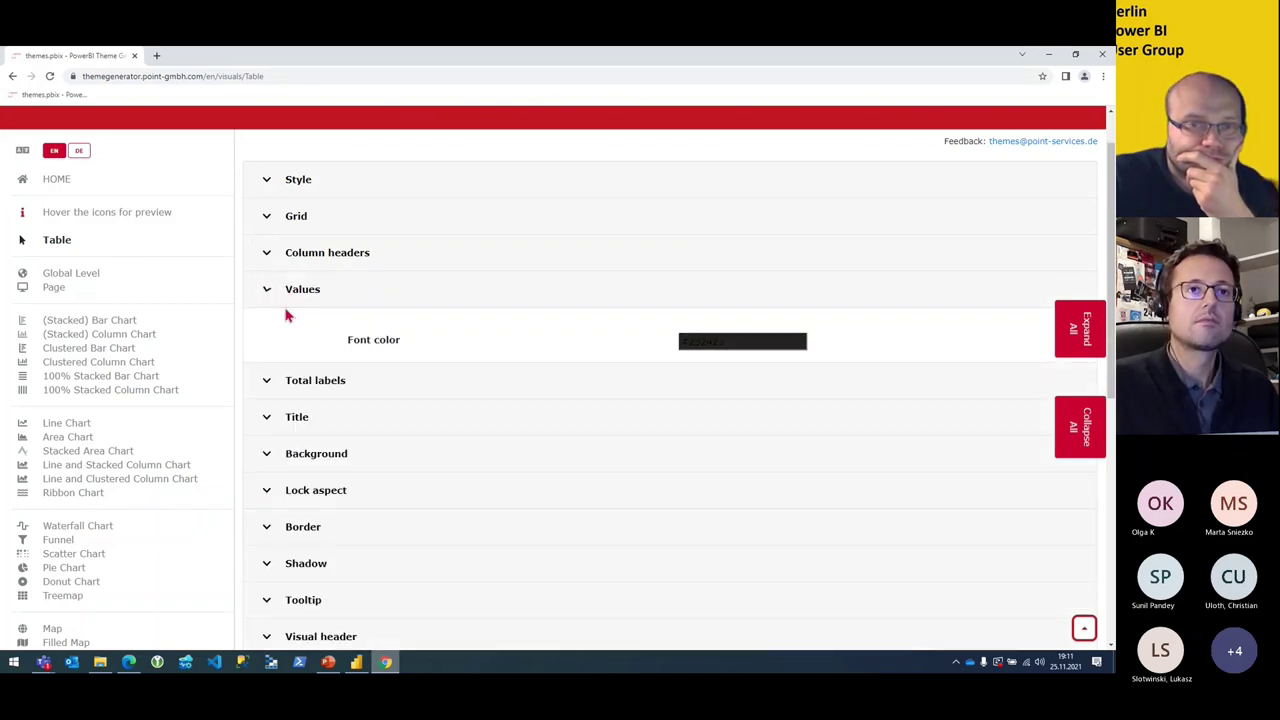
Step: Set the table's Total labels to the Verdana font family with a text size of 12 pt
{"action": "left_click", "coordinate": [291, 339]}
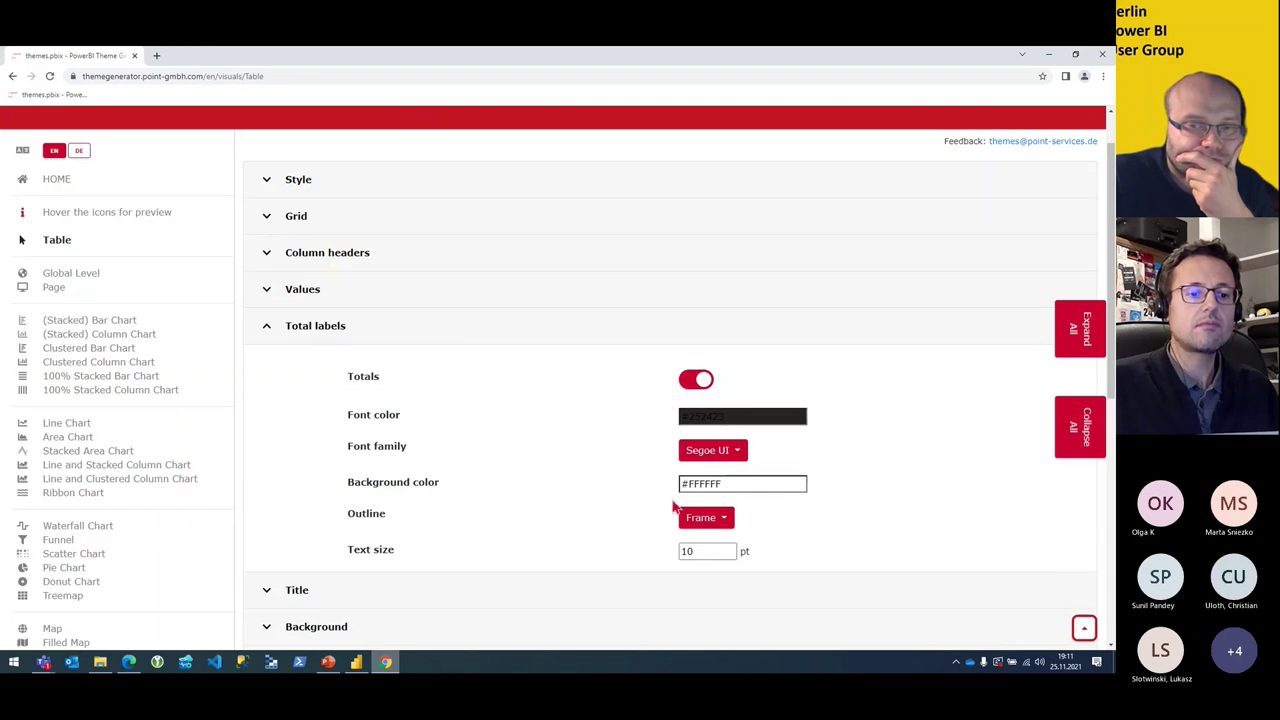
{"action": "left_click", "coordinate": [712, 452]}
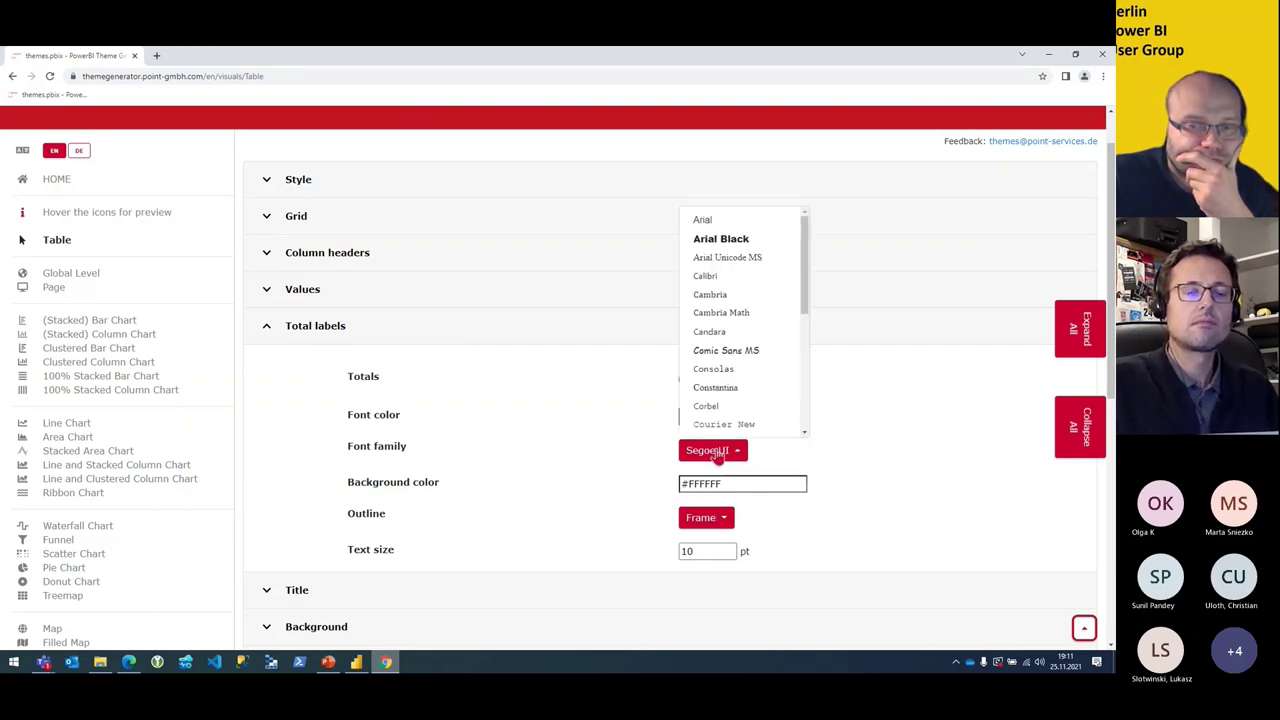
{"action": "scroll", "coordinate": [720, 400], "scroll_direction": "down", "scroll_amount": 5}
{"action": "scroll", "coordinate": [724, 398], "scroll_direction": "down", "scroll_amount": 4}
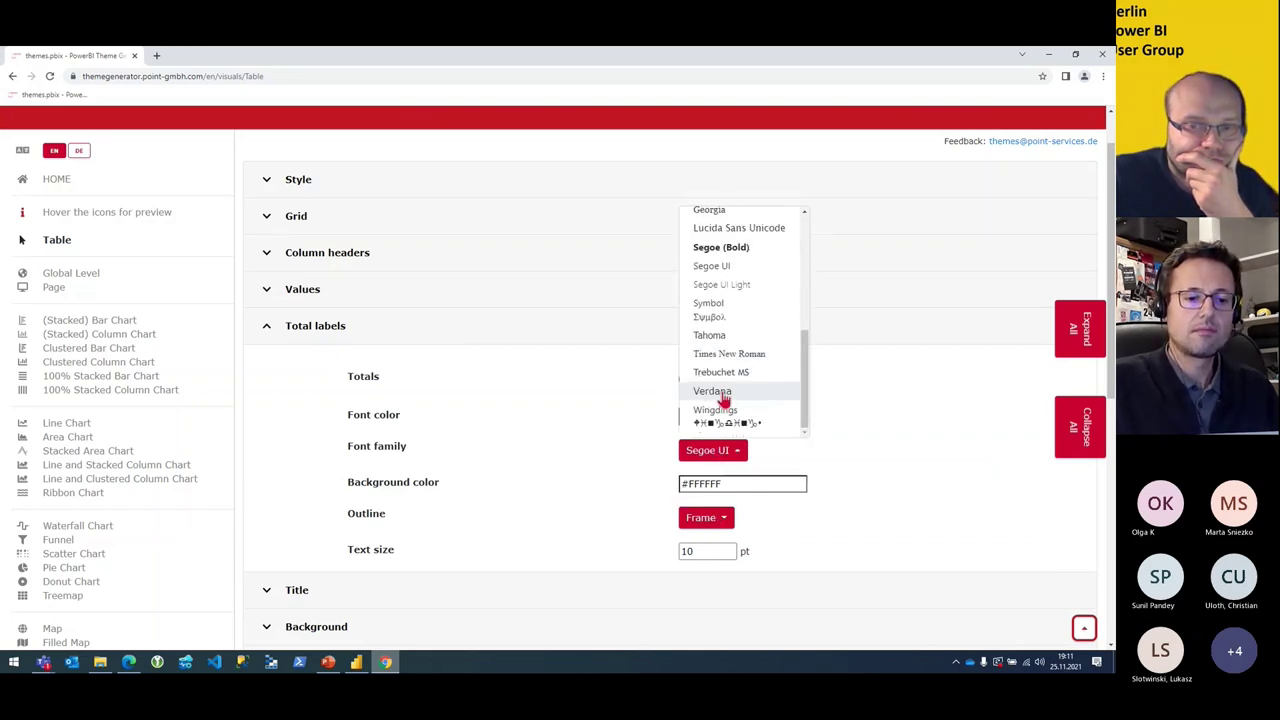
{"action": "left_click", "coordinate": [722, 391]}
{"action": "left_click_drag", "start_coordinate": [712, 551], "coordinate": [678, 551]}
{"action": "left_click", "coordinate": [730, 548]}
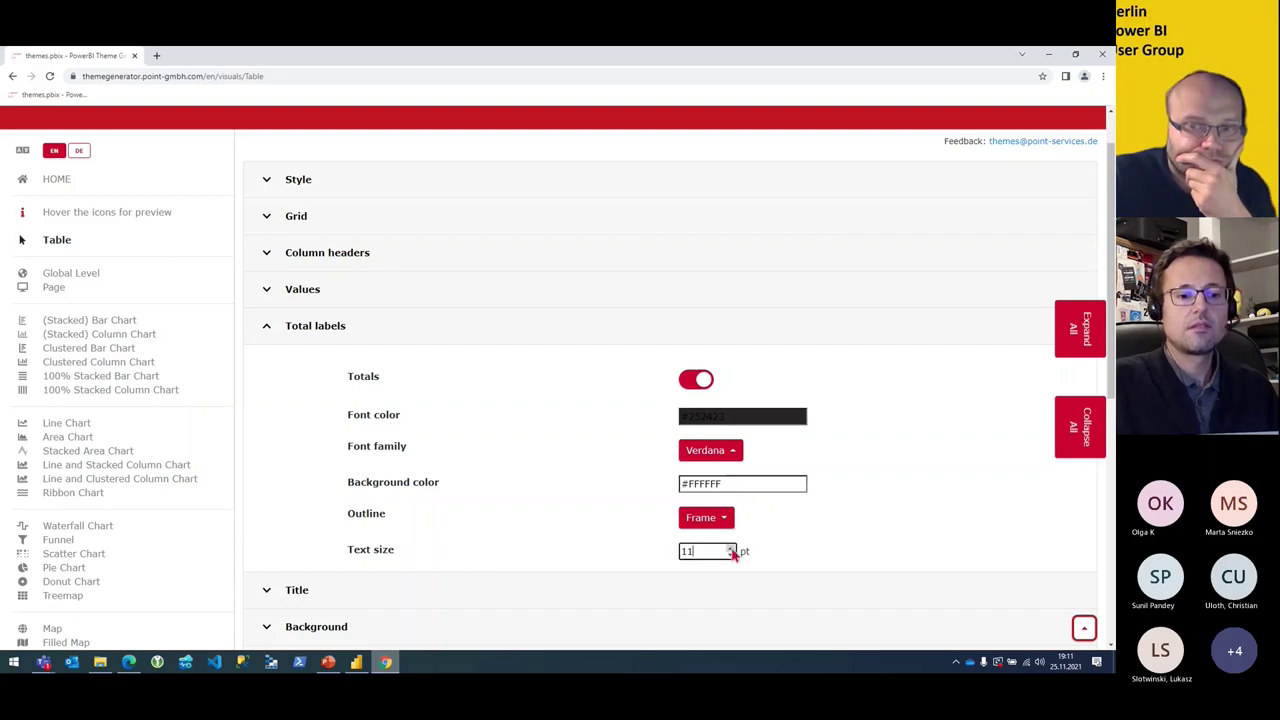
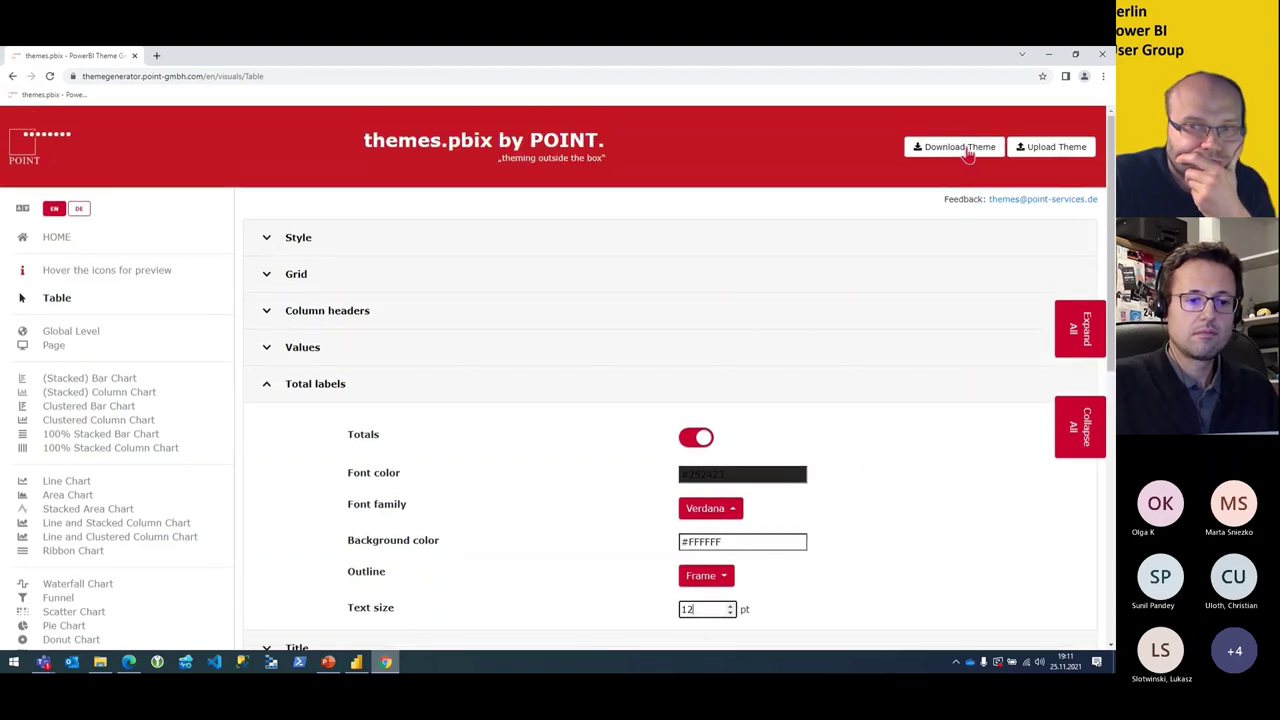
Step: Download the customized theme as a JSON file, keeping the suggested file name download
{"action": "left_click", "coordinate": [966, 148]}
{"action": "left_click", "coordinate": [465, 184]}
{"action": "double_click", "coordinate": [465, 184]}
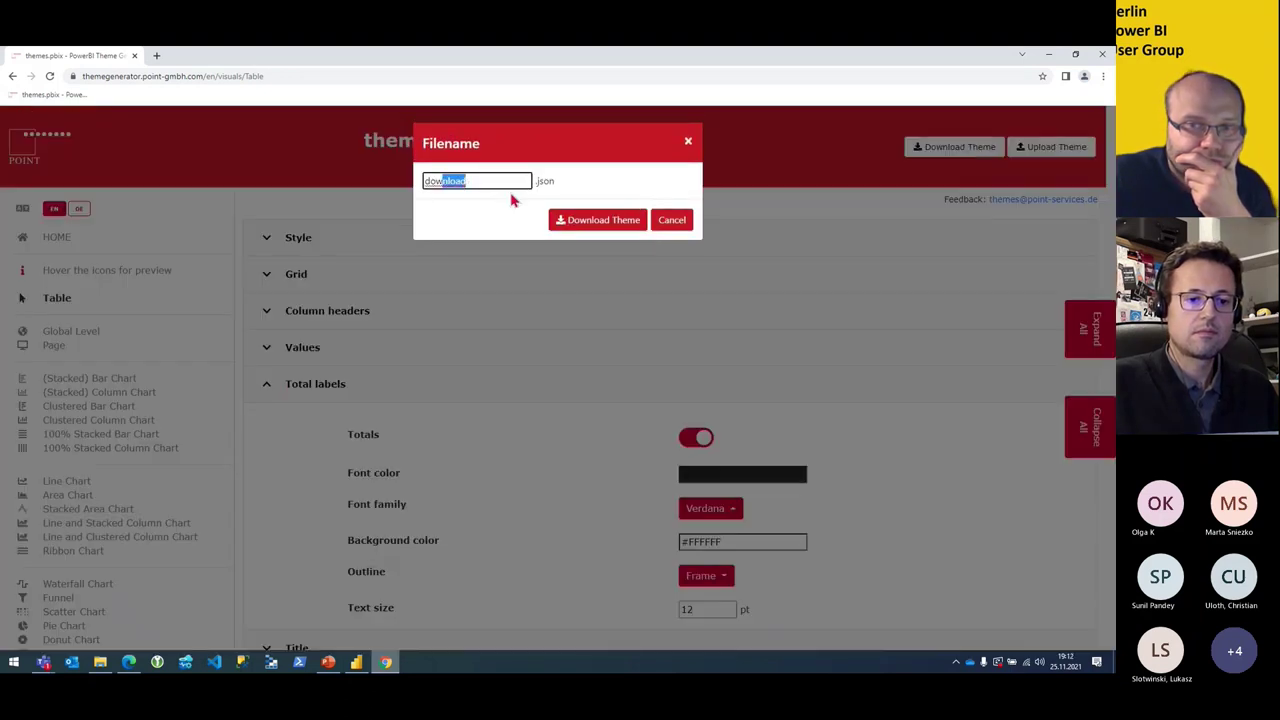
{"action": "left_click", "coordinate": [502, 185]}
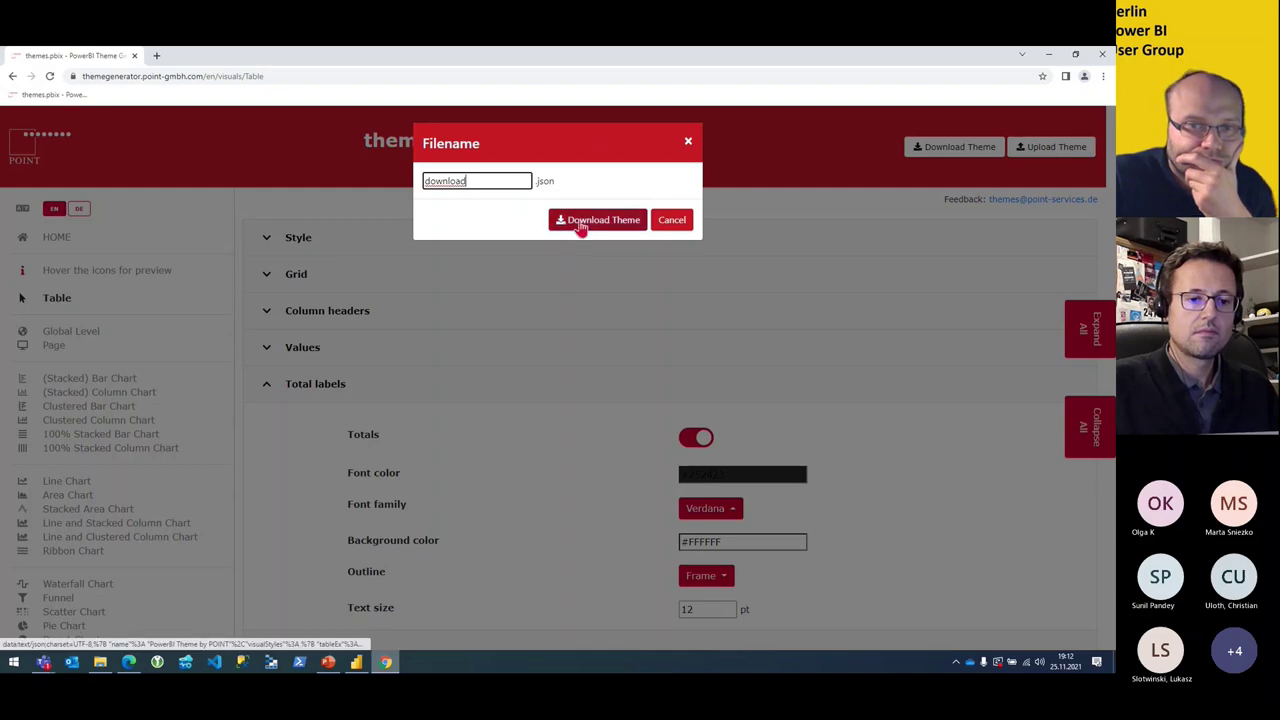
{"action": "left_click", "coordinate": [578, 232]}
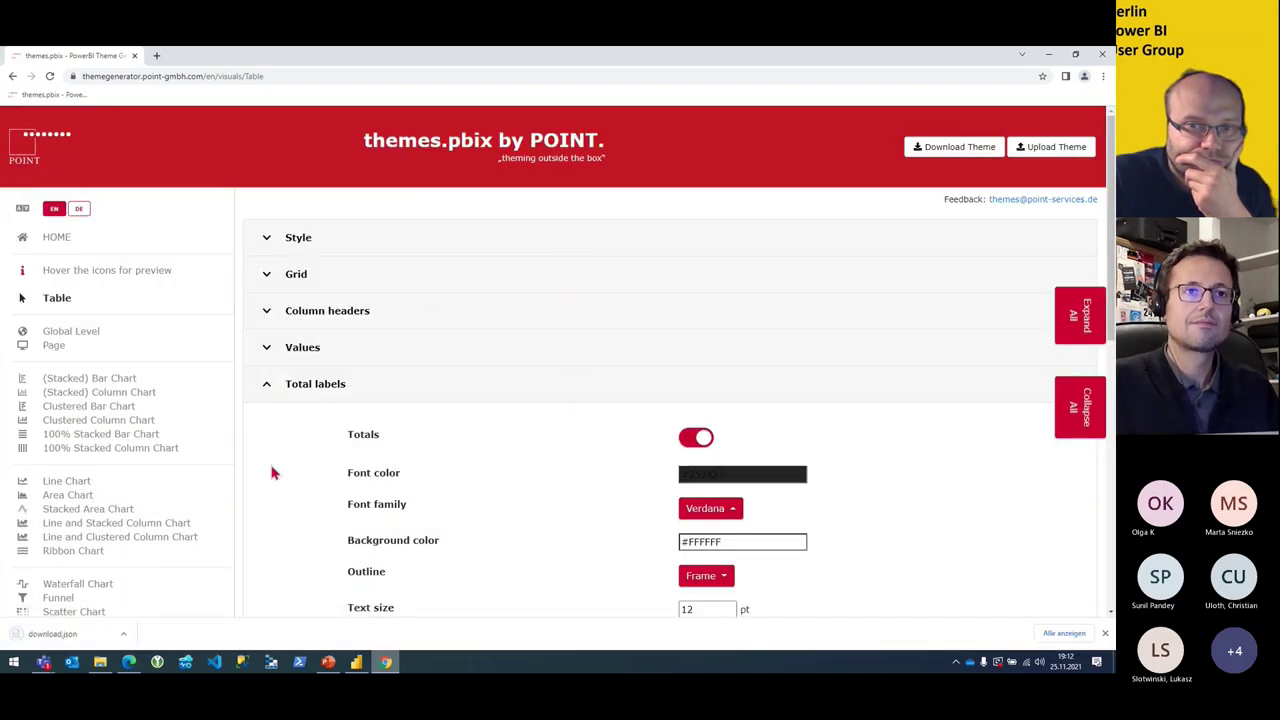
Step: Locate the downloaded theme file download.json in the PowerBI-Meetup-25112021 folder in File Explorer
{"action": "left_click", "coordinate": [108, 658]}
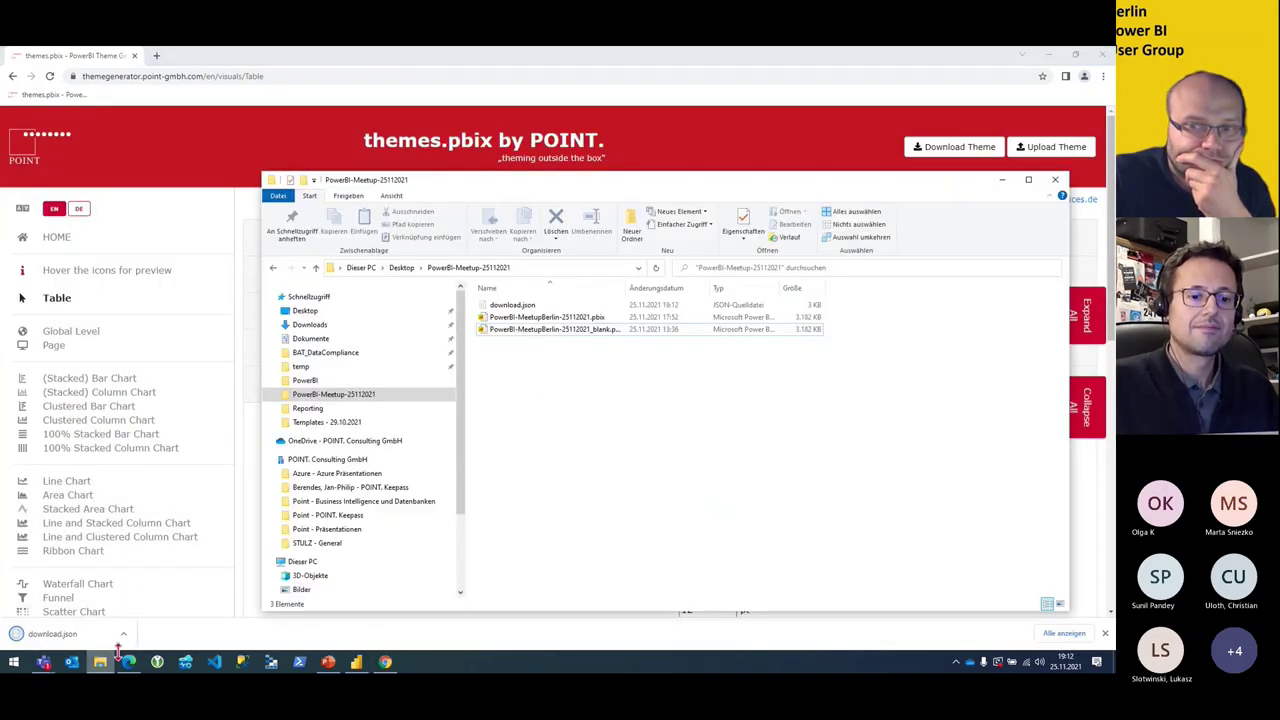
{"action": "left_click", "coordinate": [528, 306]}
{"action": "right_click", "coordinate": [532, 313]}
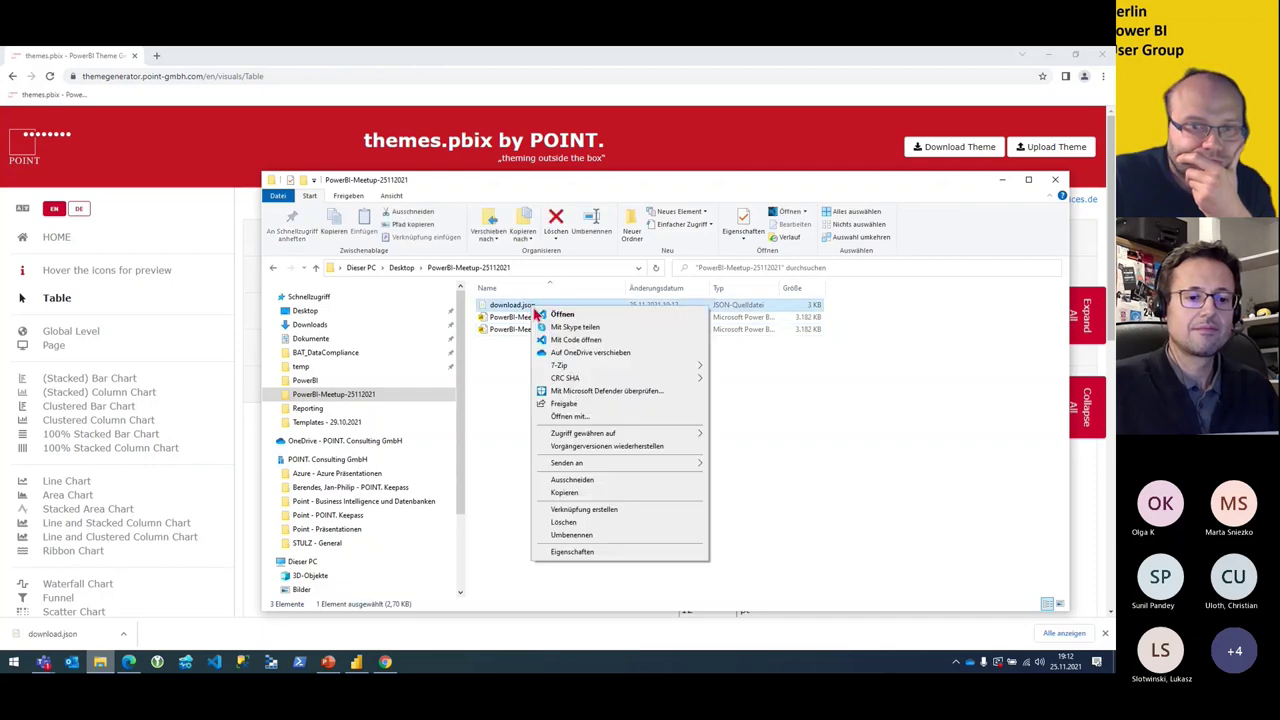
{"action": "left_click", "coordinate": [520, 312]}
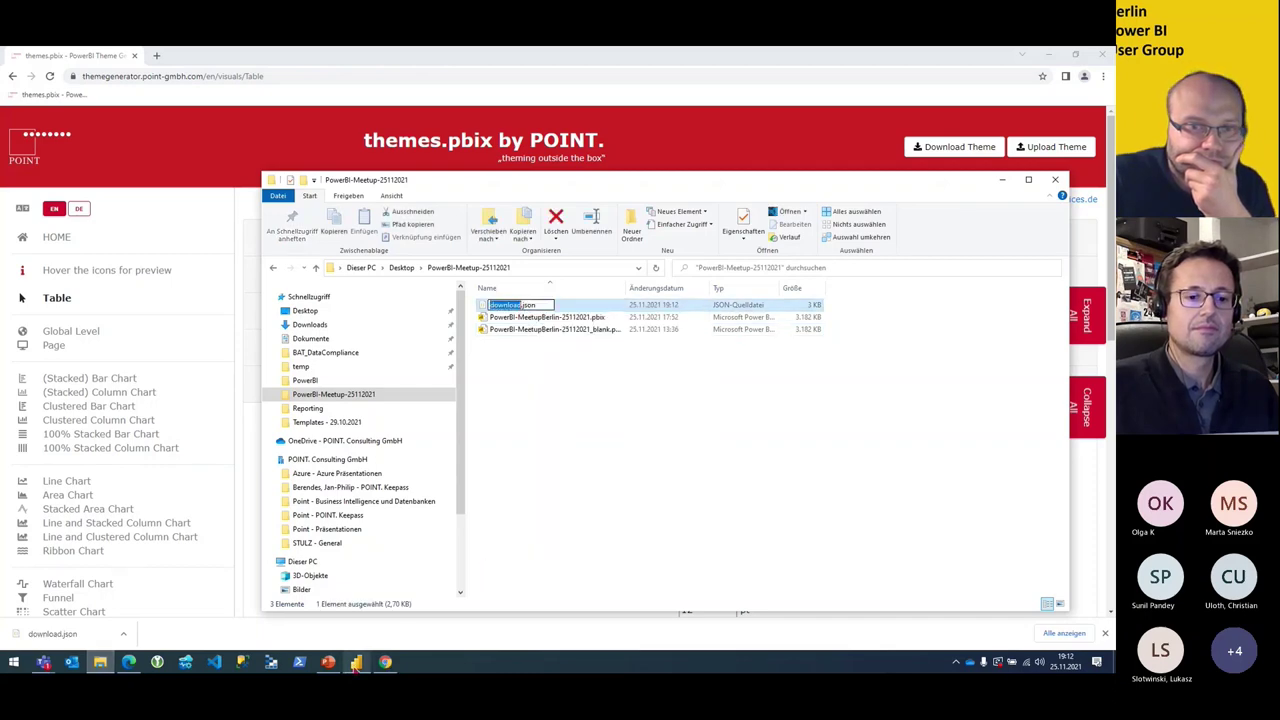
Step: Switch to Power BI Desktop and import the theme file download.json into the report
{"action": "left_click", "coordinate": [356, 662]}
{"action": "left_click", "coordinate": [224, 547]}
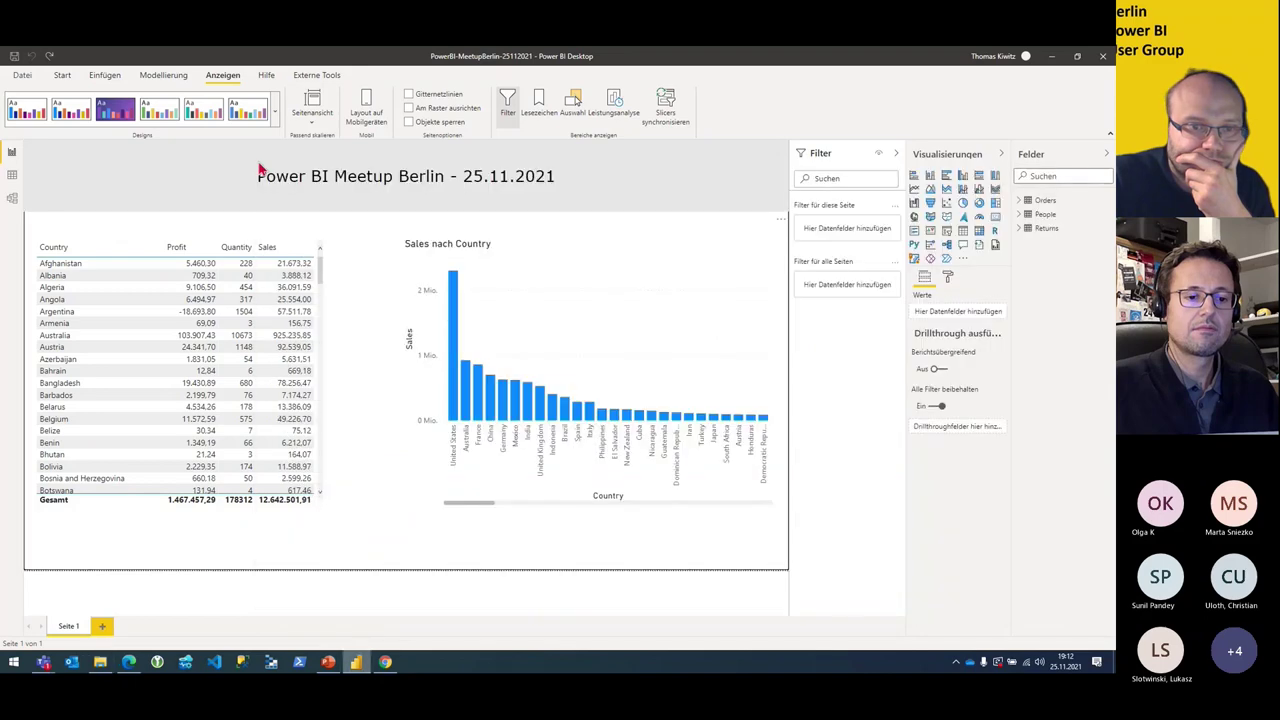
{"action": "left_click", "coordinate": [276, 117]}
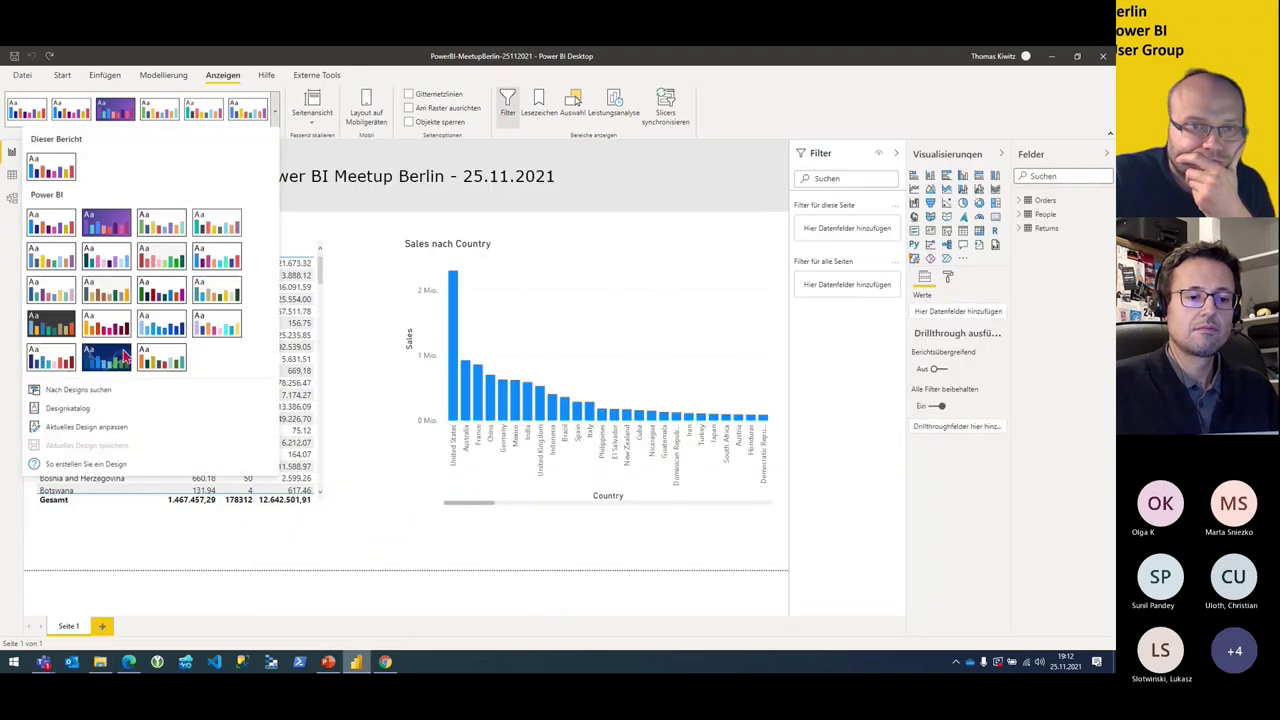
{"action": "left_click", "coordinate": [75, 390]}
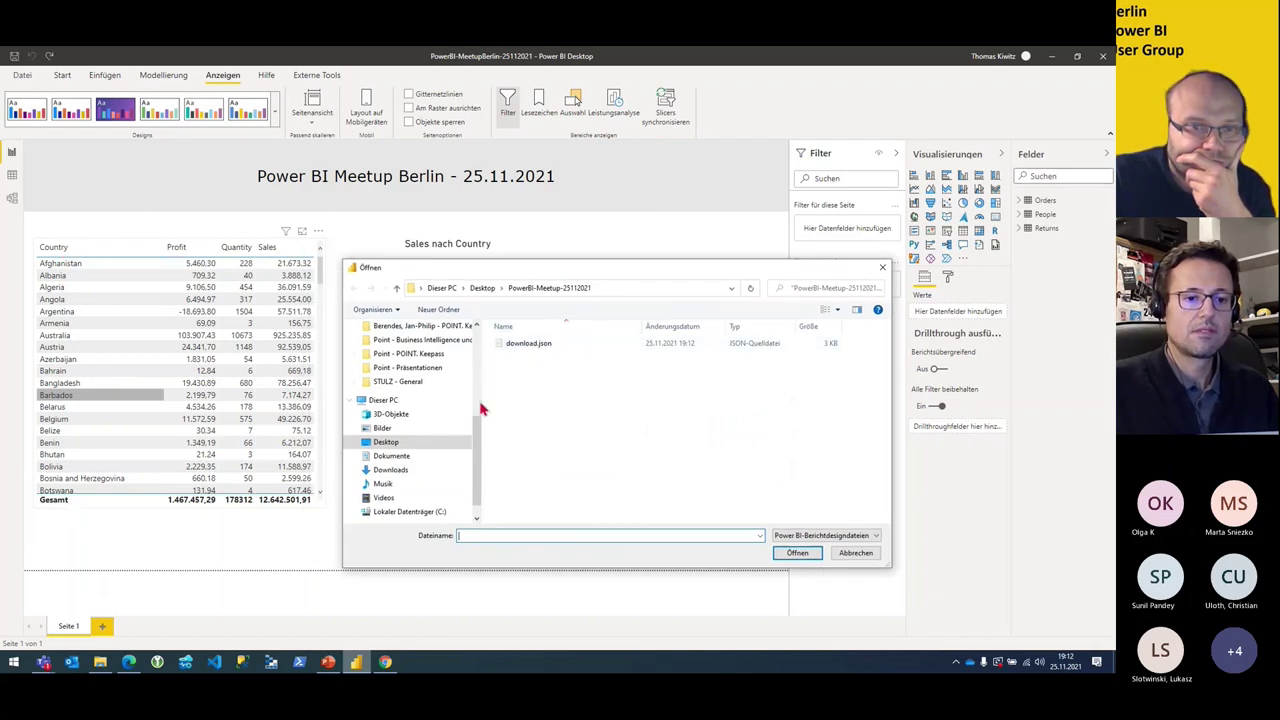
{"action": "double_click", "coordinate": [514, 346]}
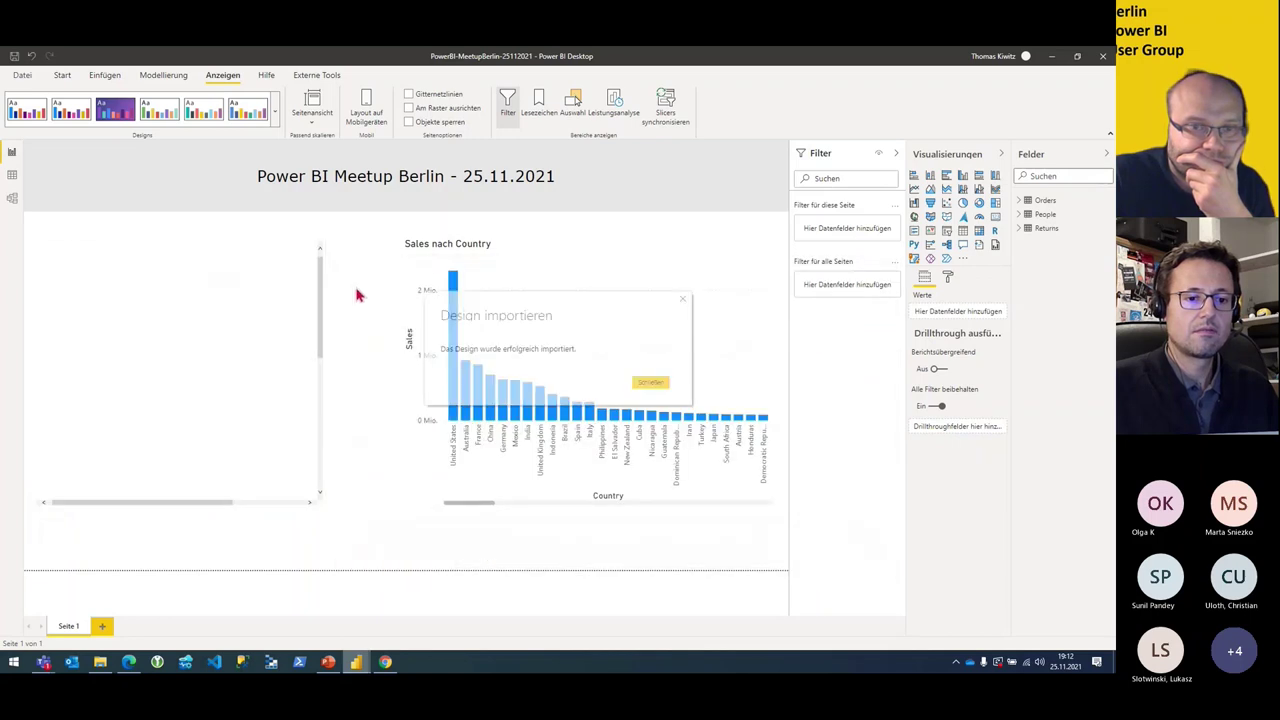
{"action": "left_click", "coordinate": [651, 388]}
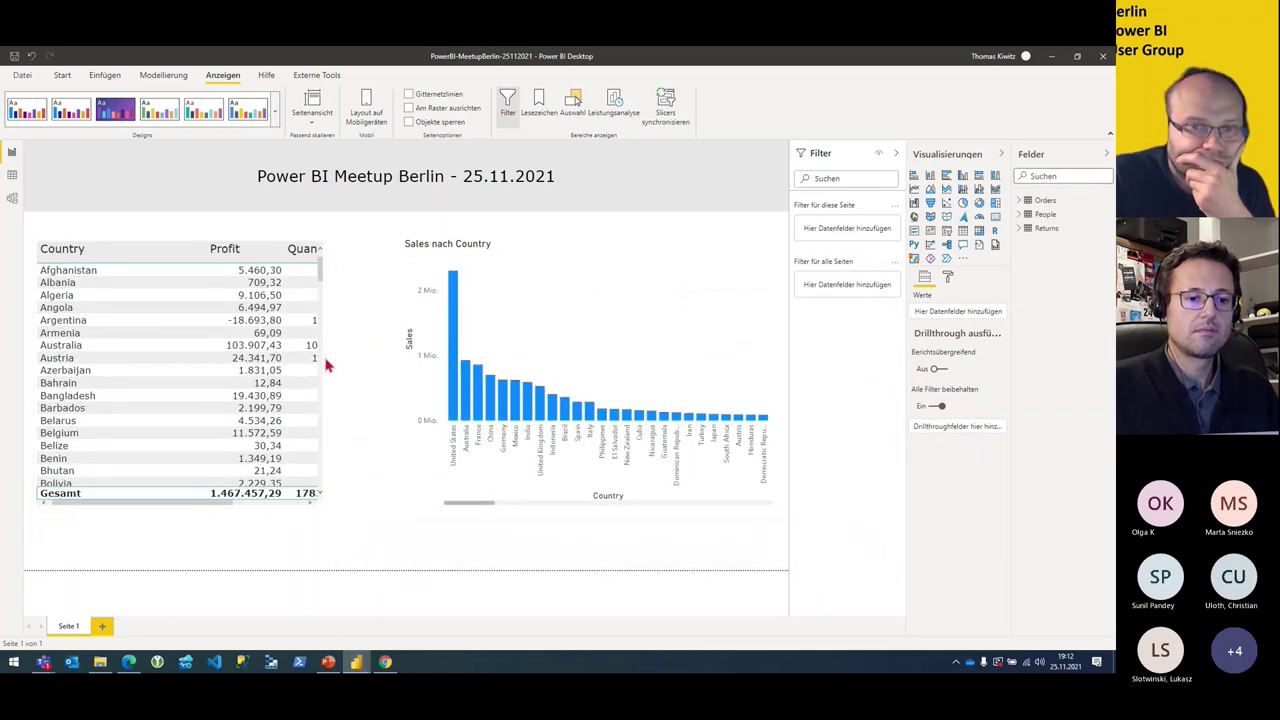
Step: Remove the Sales column from the country table and widen the table to fit its Country, Profit and Quantity columns
{"action": "left_click", "coordinate": [326, 370]}
{"action": "left_click_drag", "start_coordinate": [327, 378], "coordinate": [381, 373]}
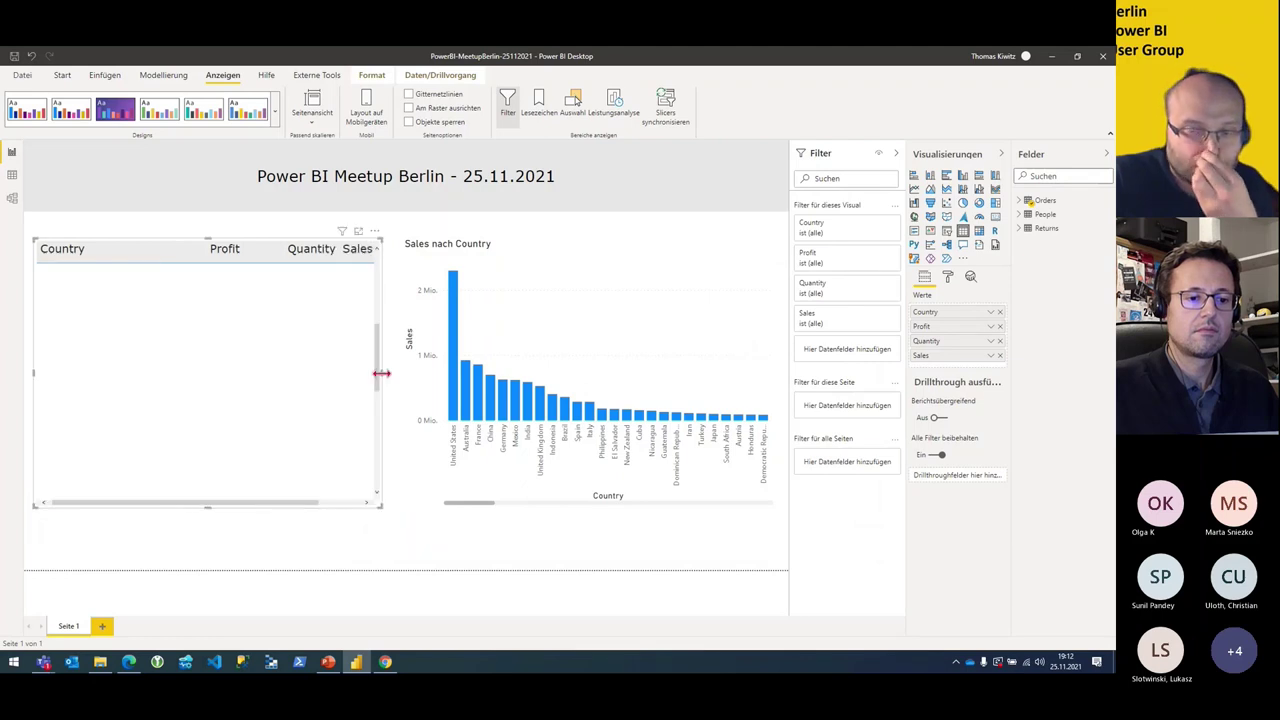
{"action": "left_click", "coordinate": [999, 355]}
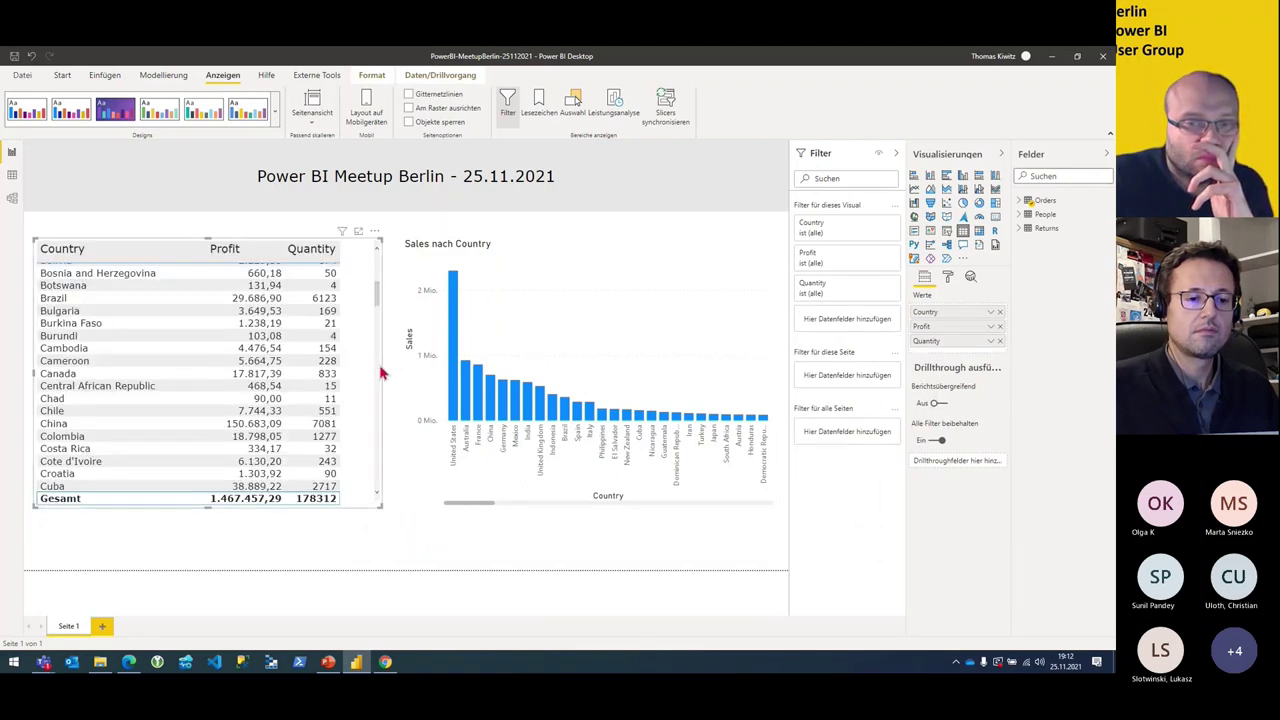
{"action": "left_click_drag", "start_coordinate": [385, 380], "coordinate": [367, 380]}
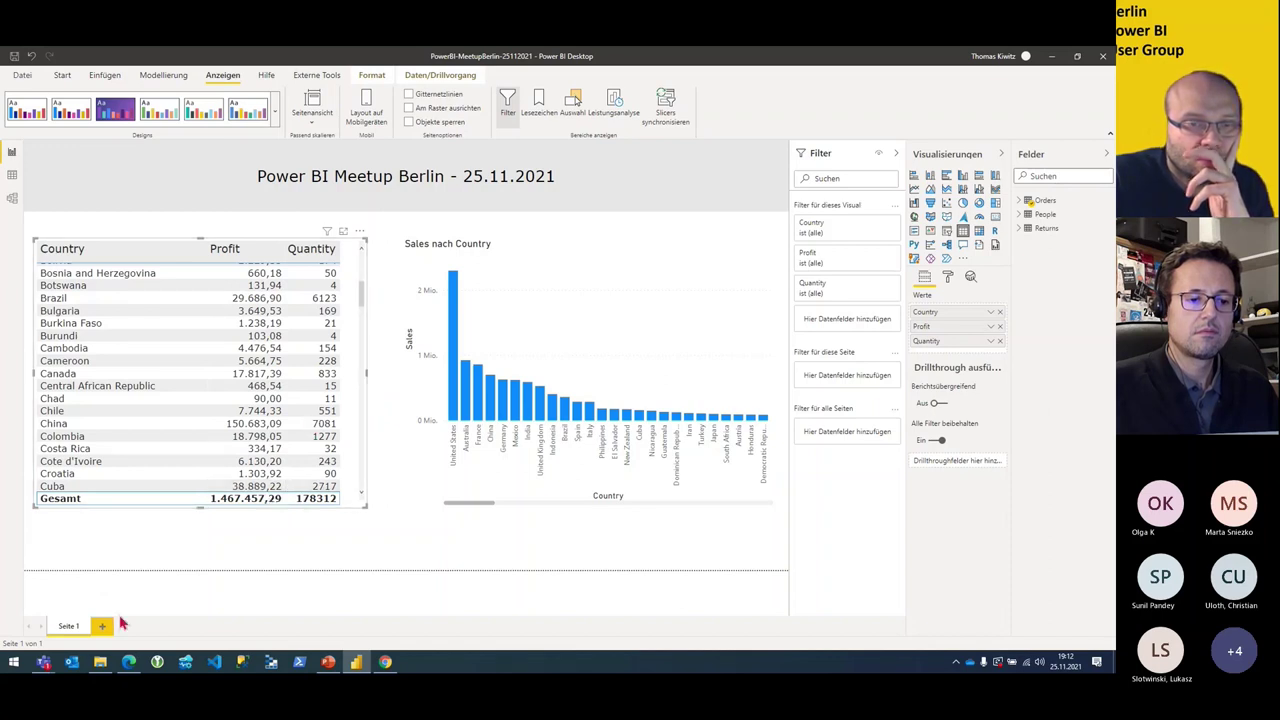
Step: Add a new report page with an enlarged table of Category and Discount from Orders, and return to Seite 1
{"action": "left_click", "coordinate": [103, 627]}
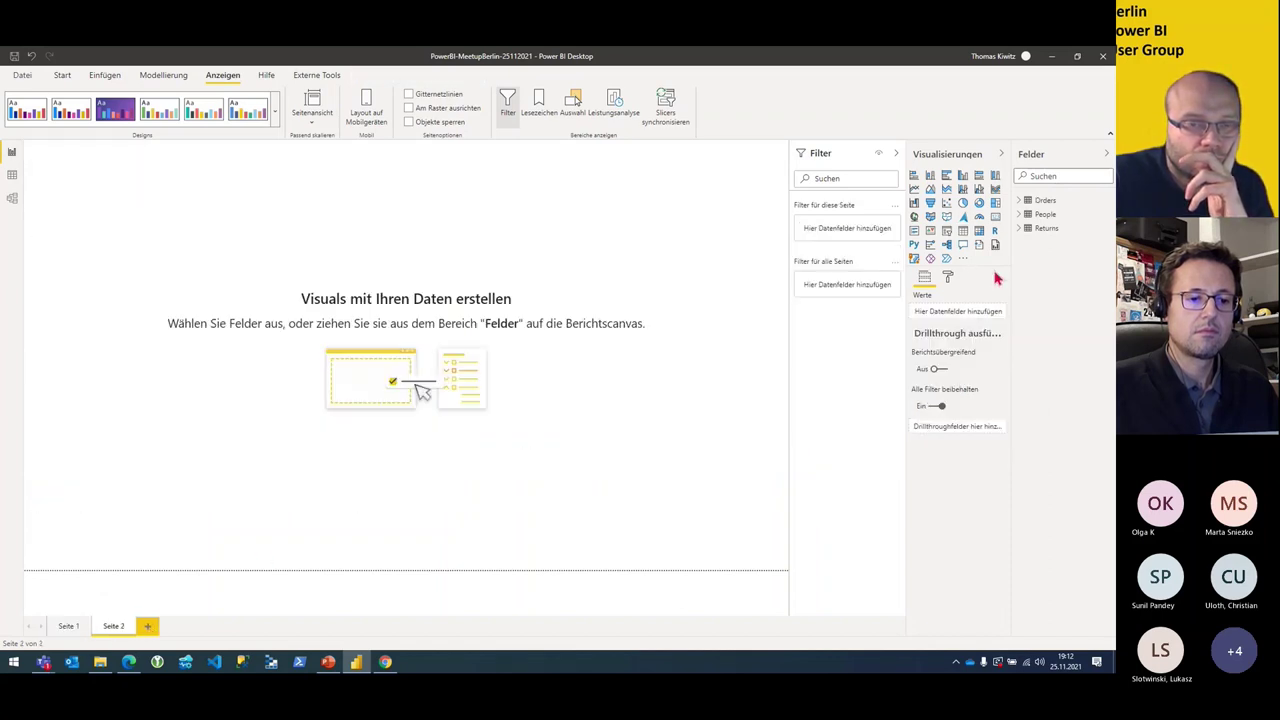
{"action": "left_click", "coordinate": [1021, 201]}
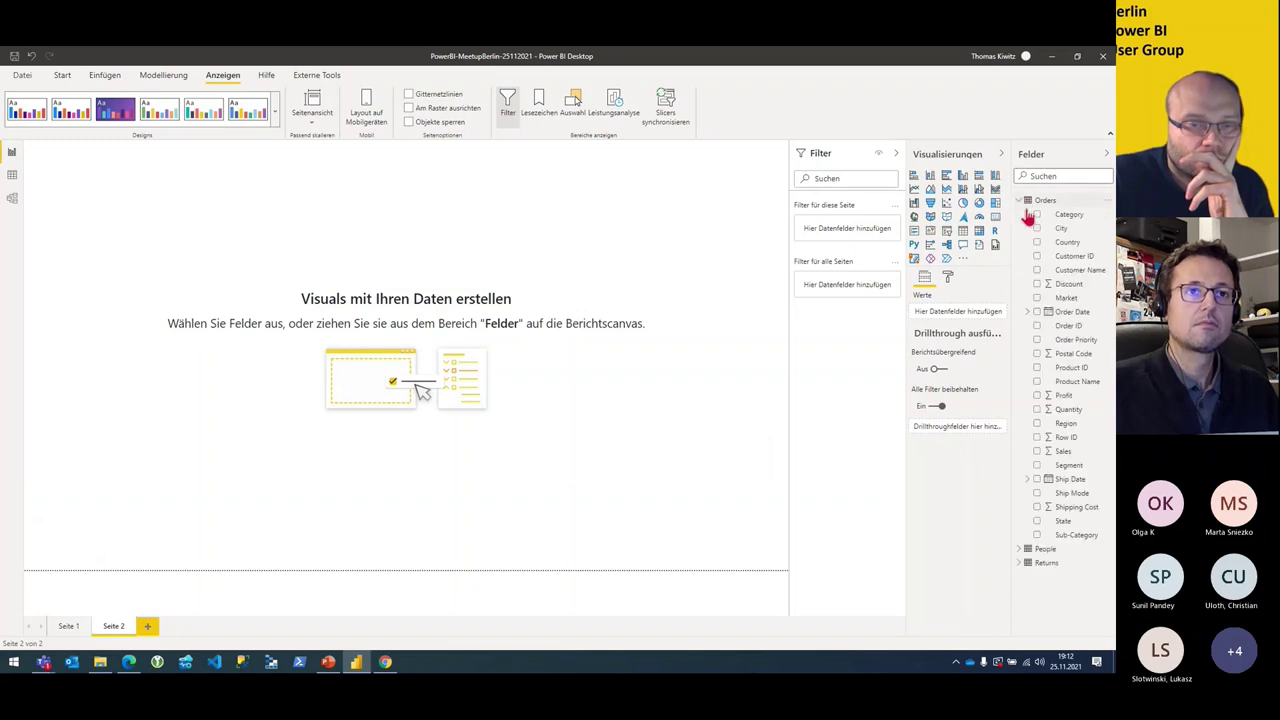
{"action": "left_click", "coordinate": [963, 231]}
{"action": "left_click", "coordinate": [1036, 214]}
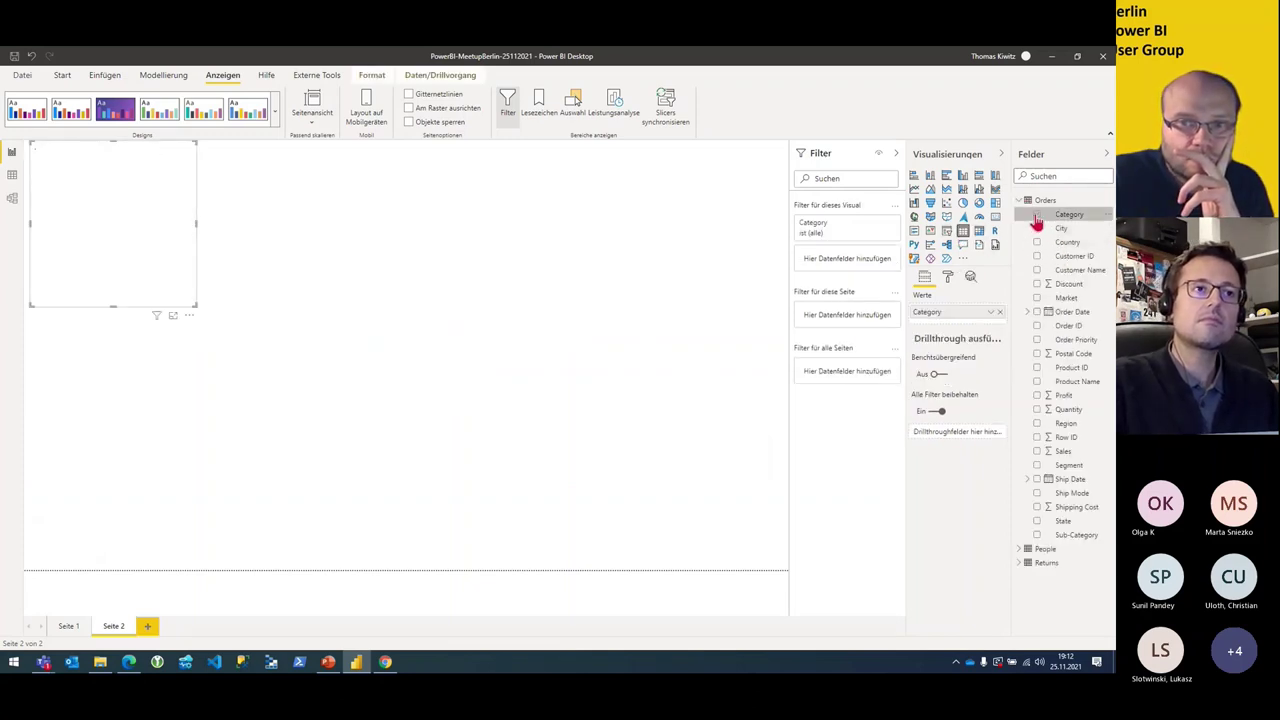
{"action": "left_click", "coordinate": [1036, 284]}
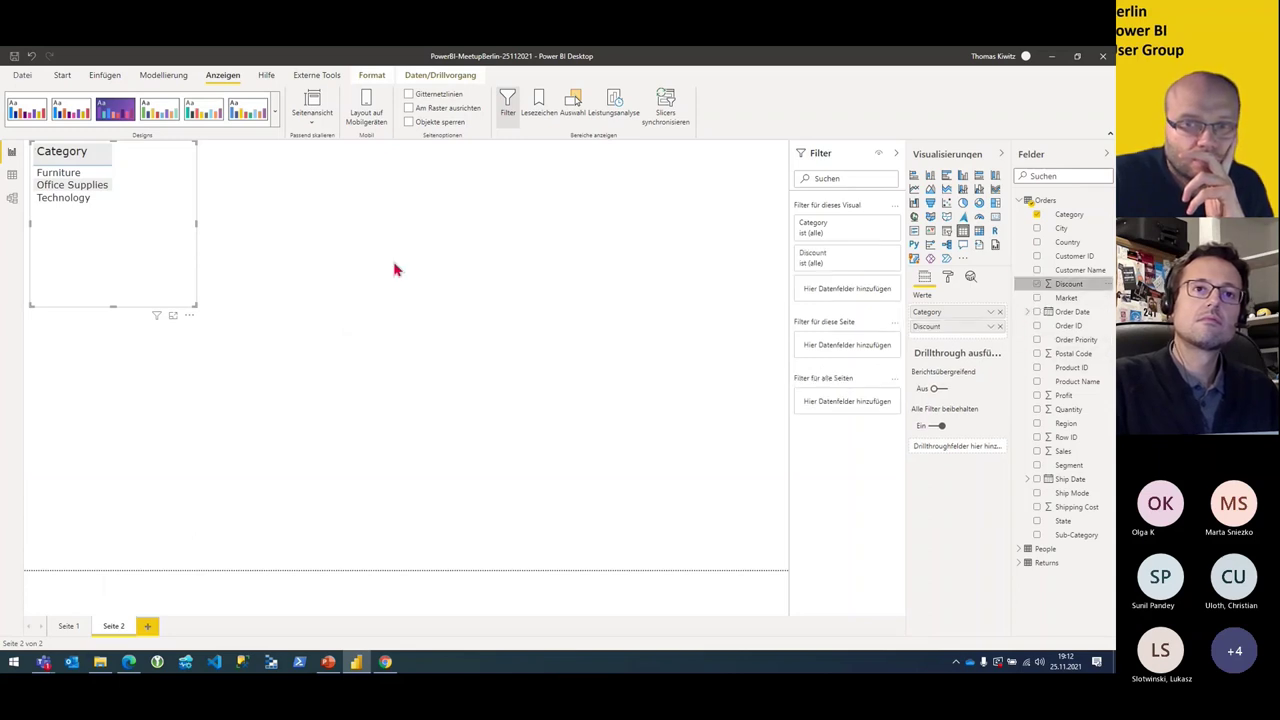
{"action": "left_click_drag", "start_coordinate": [196, 307], "coordinate": [277, 356]}
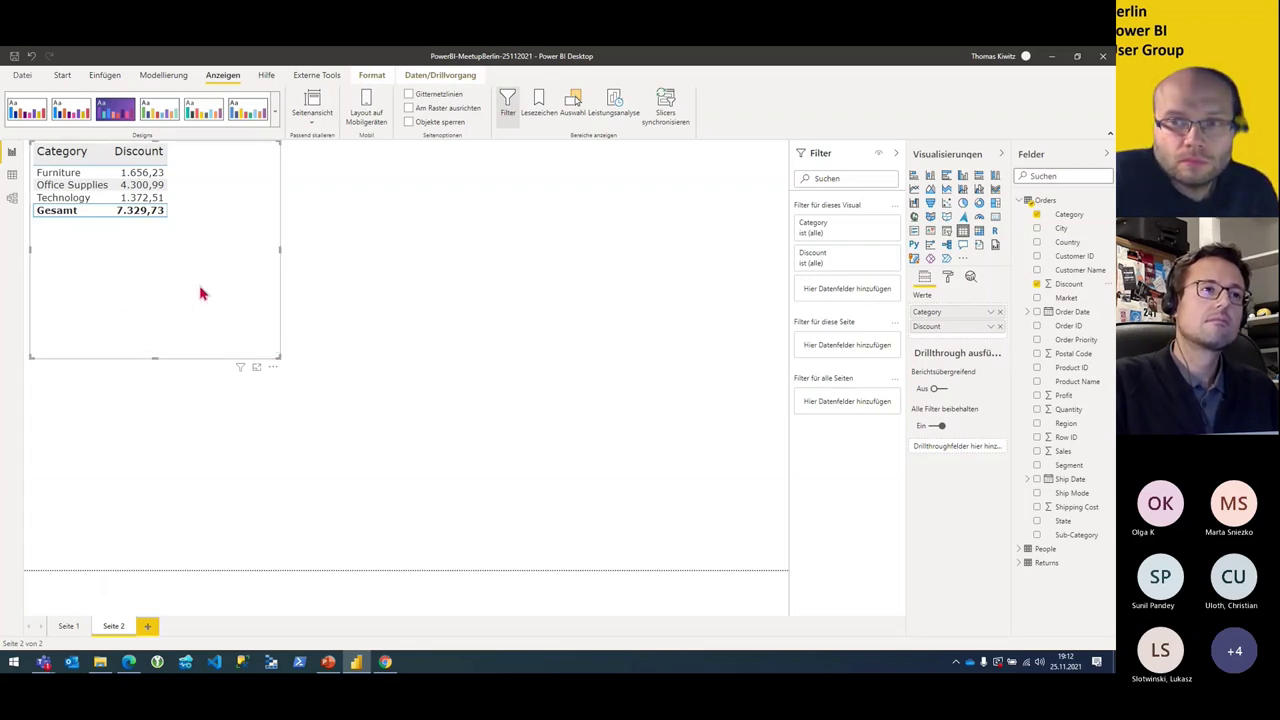
{"action": "left_click", "coordinate": [66, 626]}
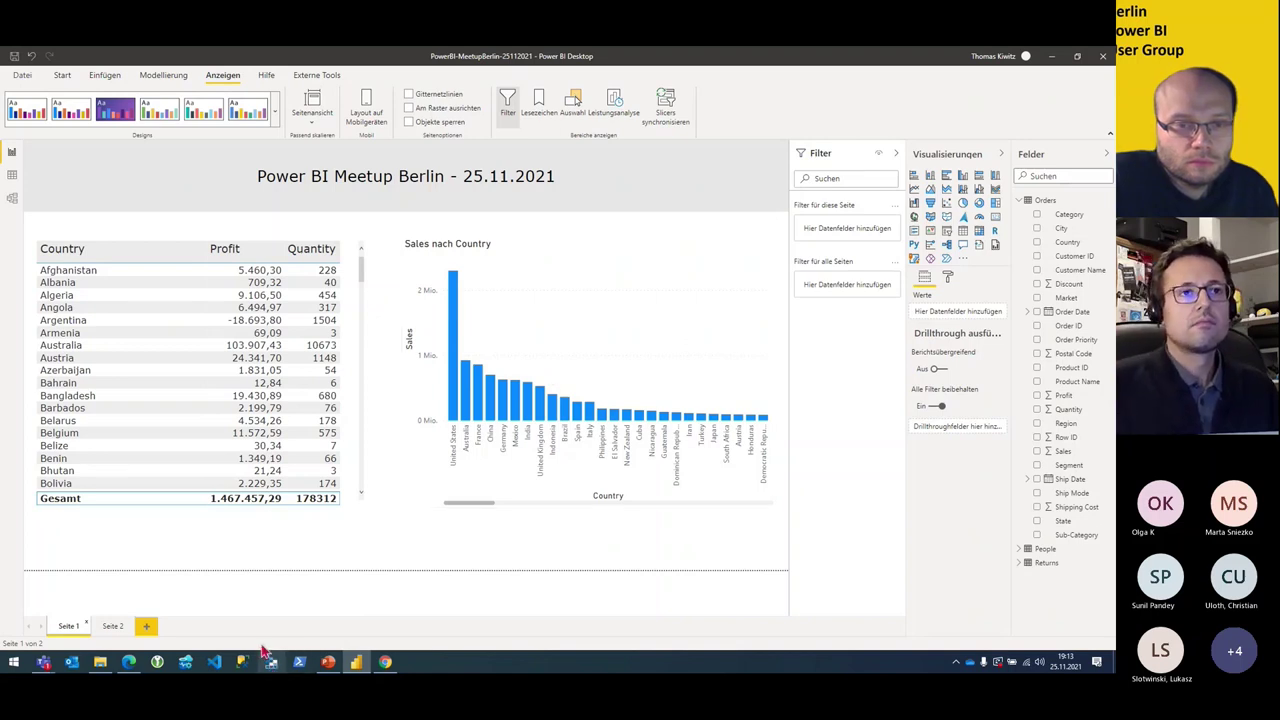
Step: Switch to Chrome, reload the Theme Generator home page in English and upload the theme file download.json
{"action": "left_click", "coordinate": [385, 662]}
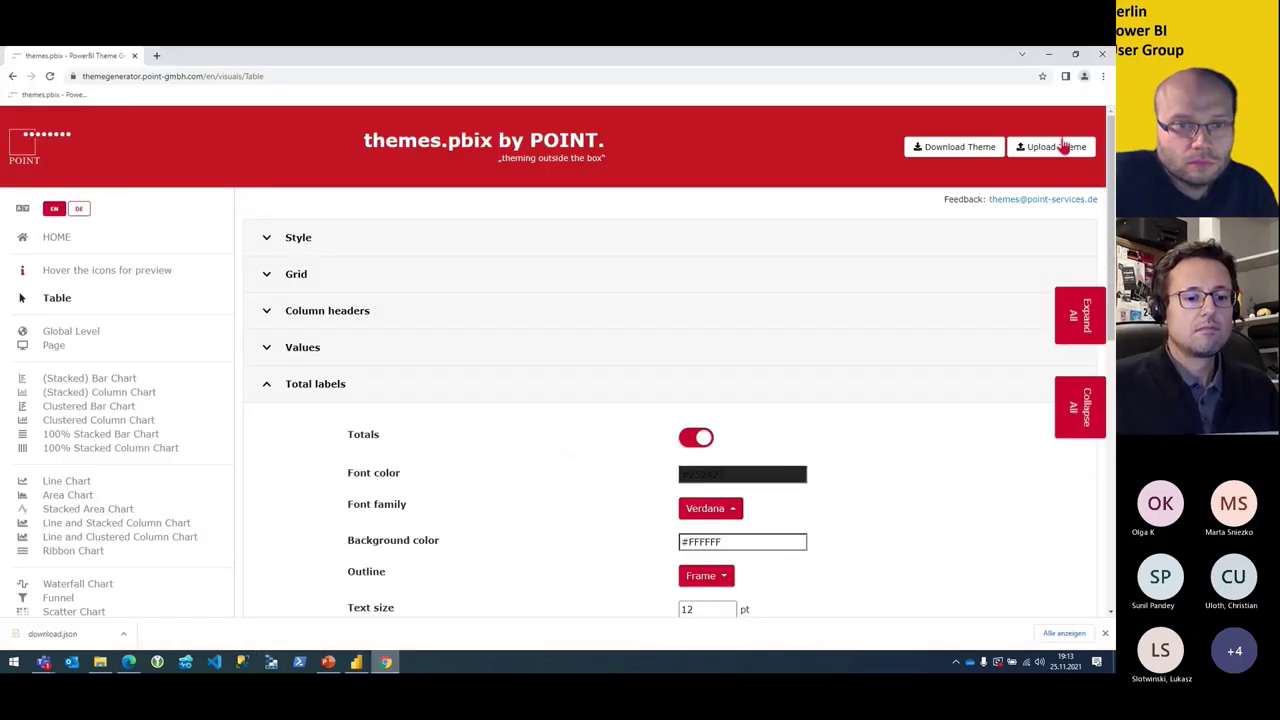
{"action": "left_click", "coordinate": [272, 77]}
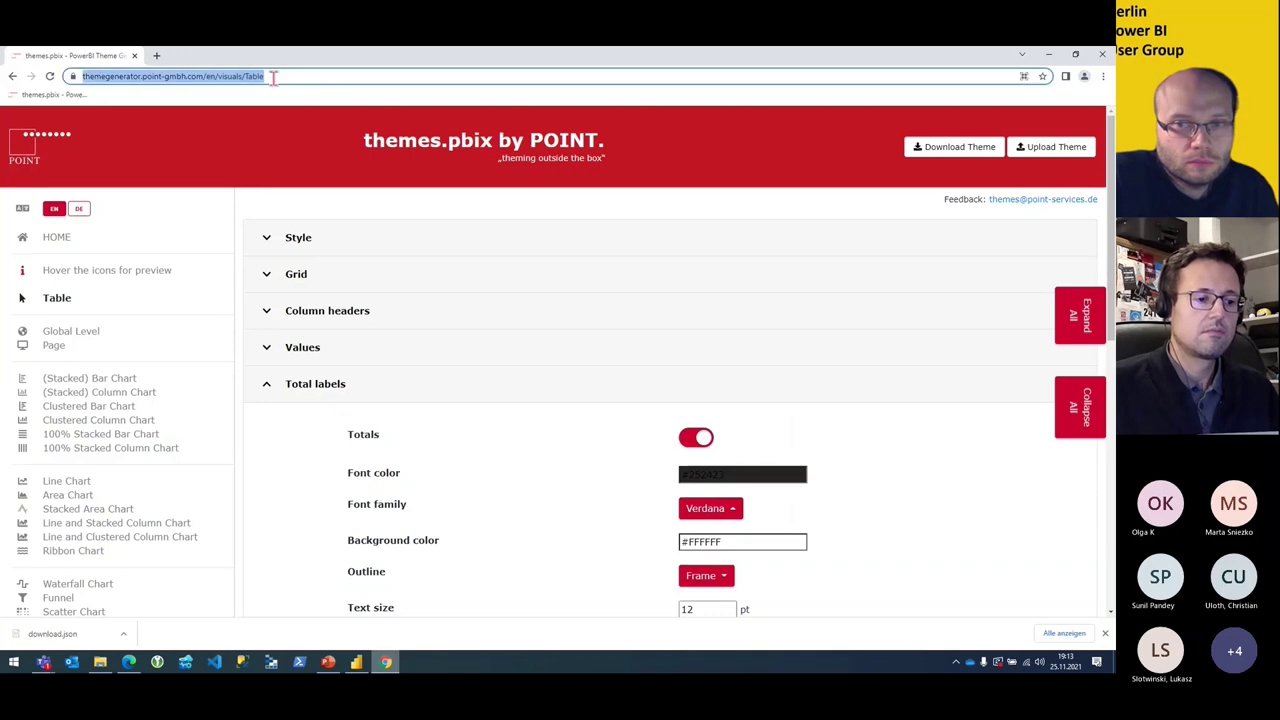
{"action": "left_click", "coordinate": [82, 94]}
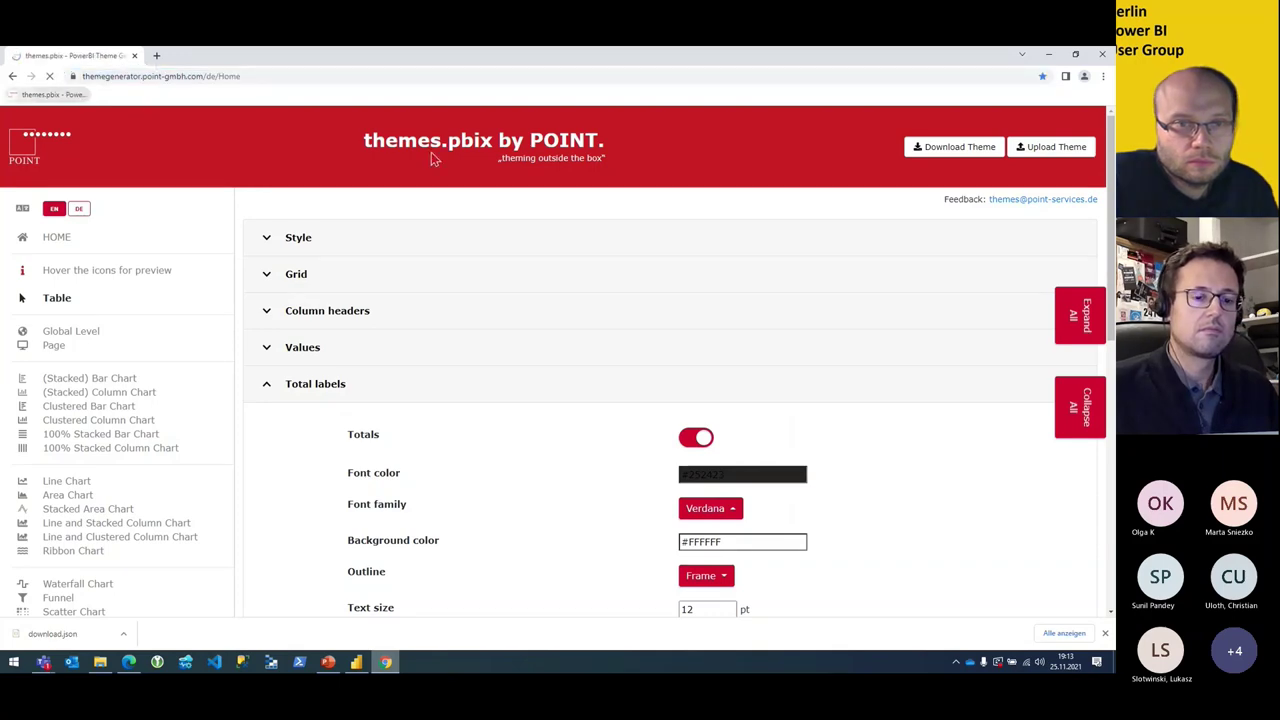
{"action": "left_click", "coordinate": [56, 208]}
{"action": "left_click", "coordinate": [1022, 148]}
{"action": "double_click", "coordinate": [203, 133]}
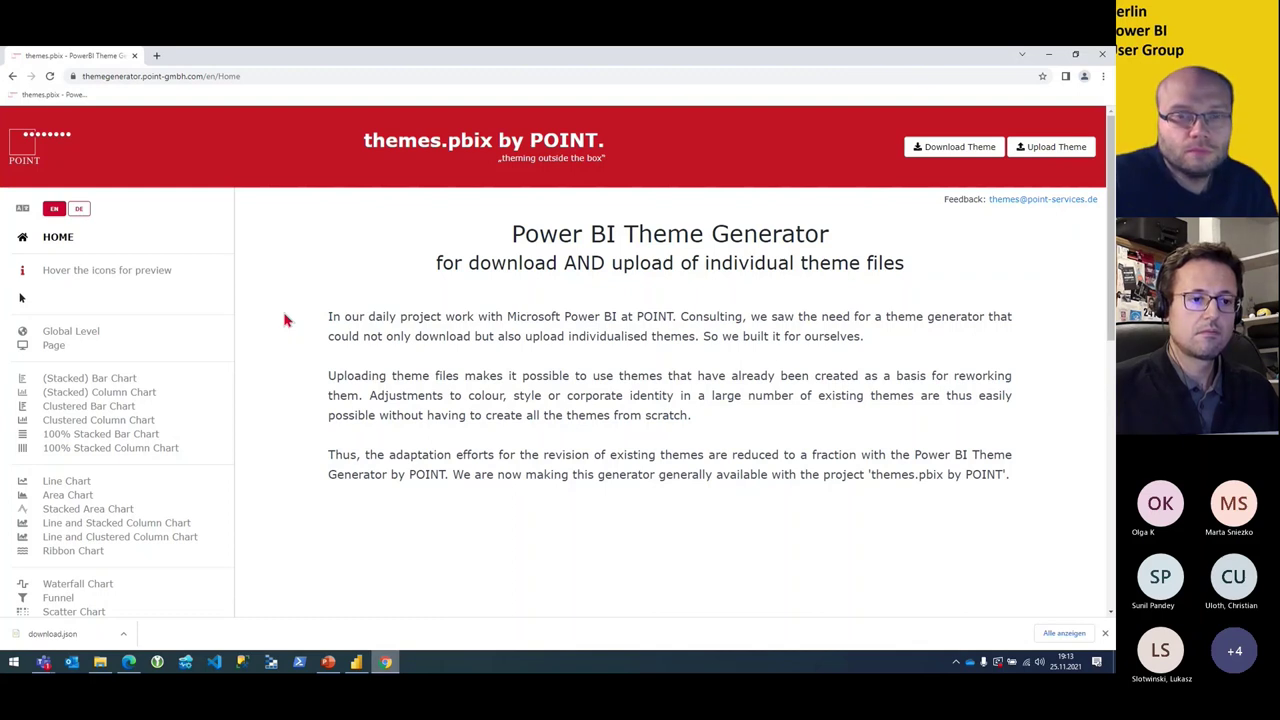
Step: Examine the Total labels and Column headers settings of the Table visual in the uploaded theme
{"action": "scroll", "coordinate": [217, 403], "scroll_direction": "down", "scroll_amount": 3}
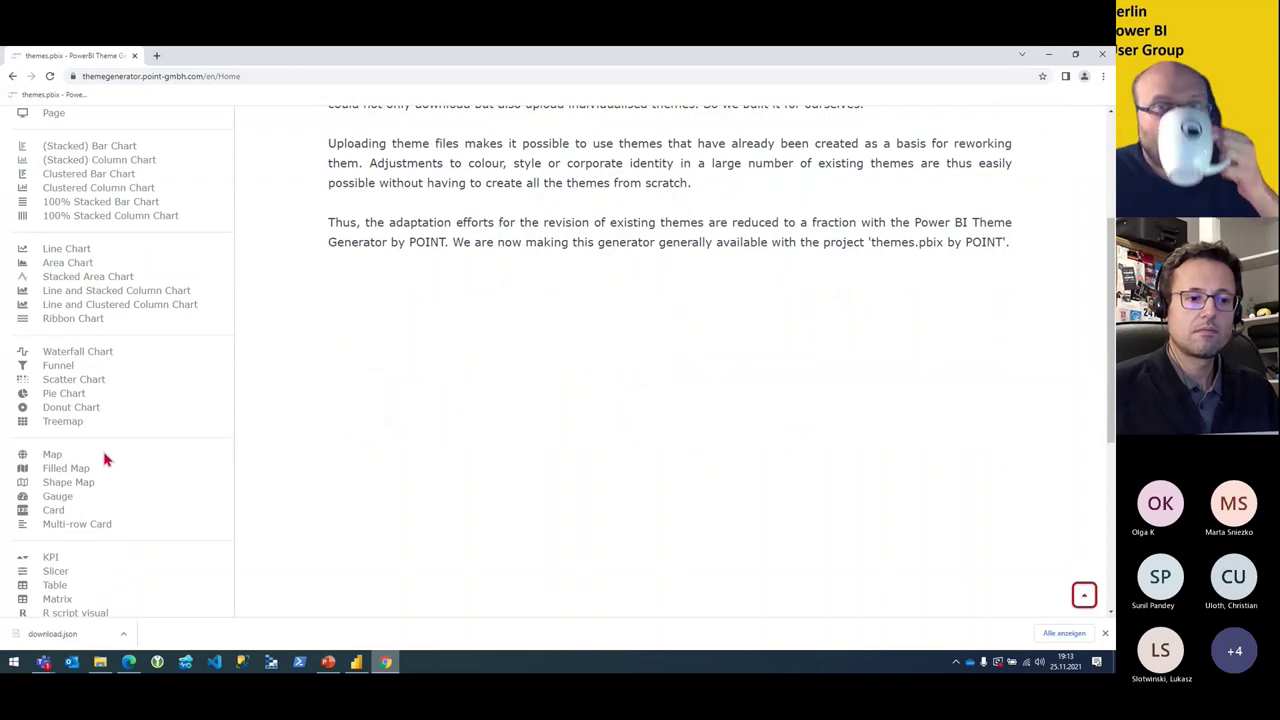
{"action": "left_click", "coordinate": [55, 585]}
{"action": "scroll", "coordinate": [360, 400], "scroll_direction": "up", "scroll_amount": 3}
{"action": "left_click", "coordinate": [315, 330]}
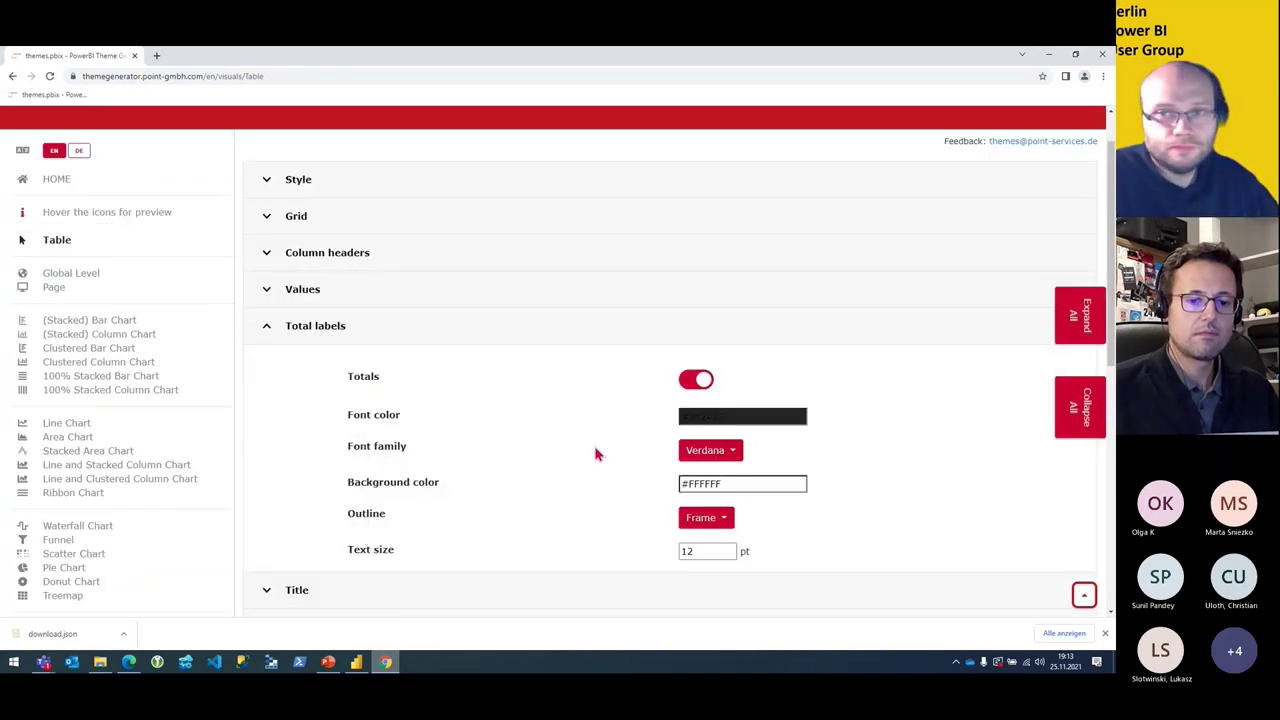
{"action": "left_click", "coordinate": [324, 259]}
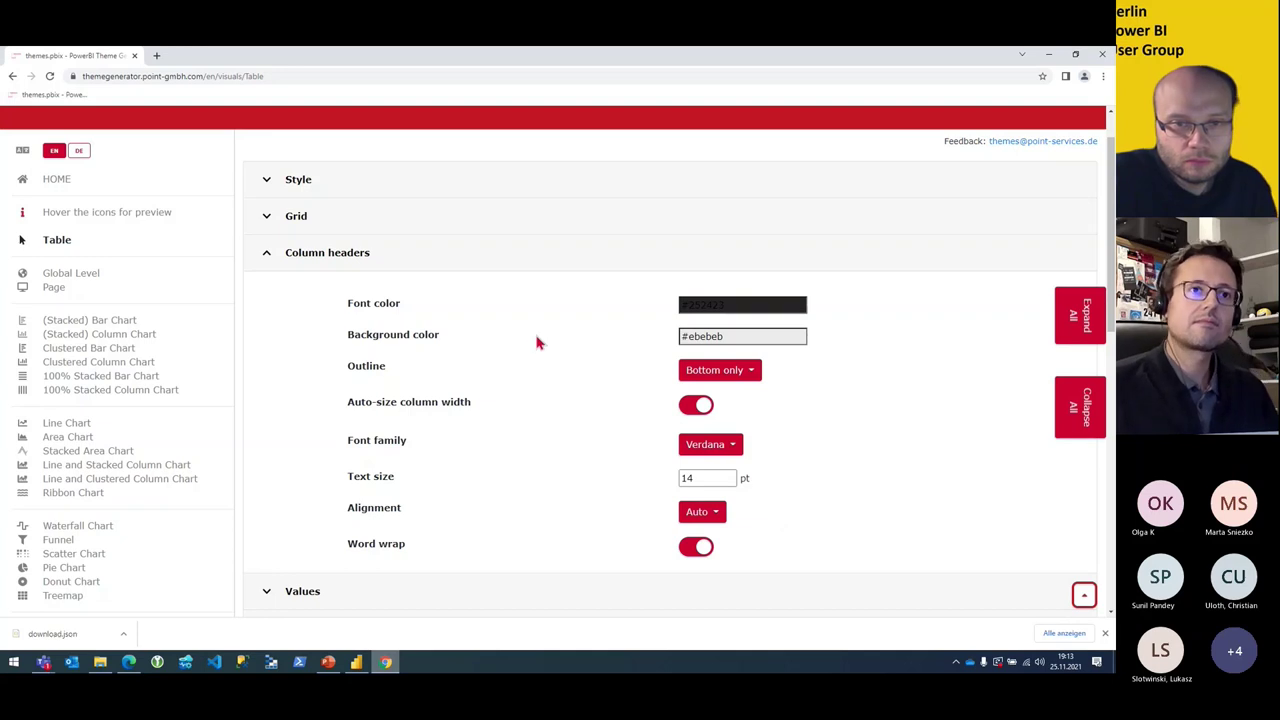
Step: Set the title background color of the (Stacked) Column Chart to #ebebeb
{"action": "scroll", "coordinate": [530, 343], "scroll_direction": "up", "scroll_amount": 1}
{"action": "left_click", "coordinate": [109, 396]}
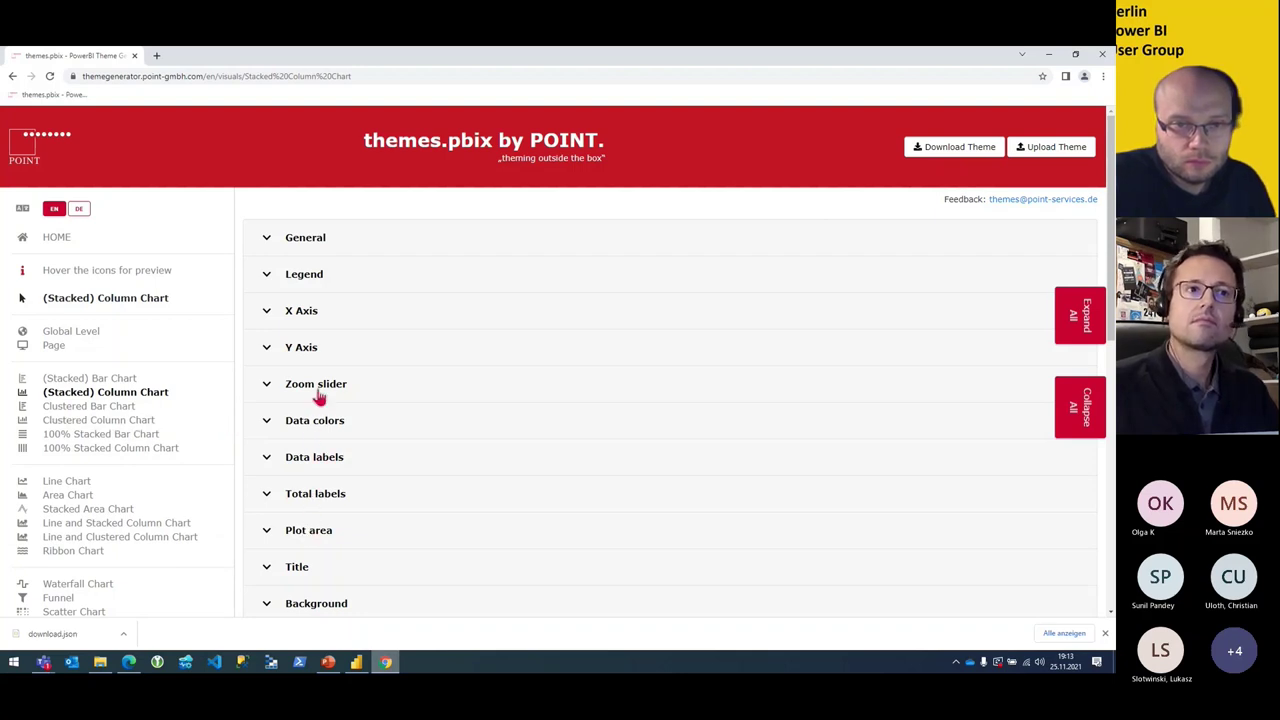
{"action": "scroll", "coordinate": [320, 420], "scroll_direction": "down", "scroll_amount": 1}
{"action": "left_click", "coordinate": [305, 453]}
{"action": "scroll", "coordinate": [668, 460], "scroll_direction": "down", "scroll_amount": 2}
{"action": "left_click", "coordinate": [700, 410]}
{"action": "type", "text": "#"}
{"action": "type", "text": "eebbee"}
{"action": "key", "text": "BackSpace"}
{"action": "key", "text": "BackSpace"}
{"action": "key", "text": "BackSpace"}
{"action": "key", "text": "BackSpace"}
{"action": "key", "text": "BackSpace"}
{"action": "key", "text": "BackSpace"}
{"action": "type", "text": "ebebeb"}
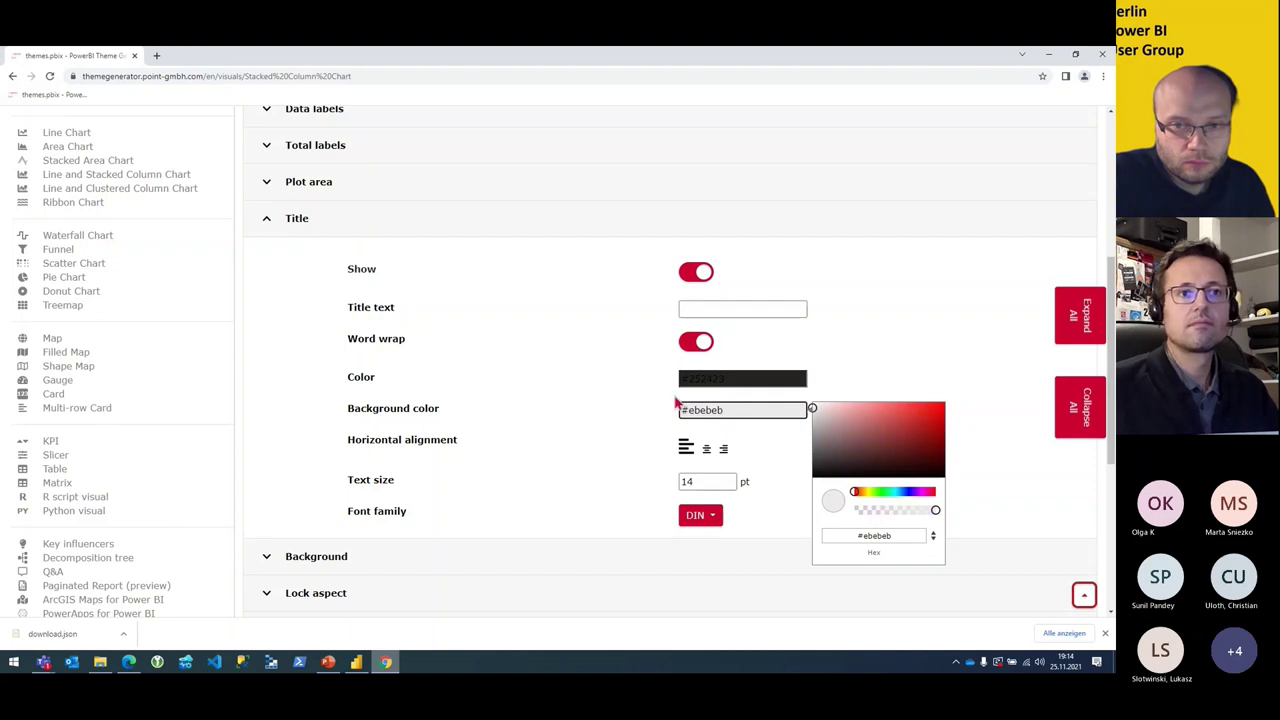
Step: Set the column chart's title text to Placeholder and its font family to Verdana
{"action": "left_click", "coordinate": [714, 313]}
{"action": "type", "text": "Placeholder"}
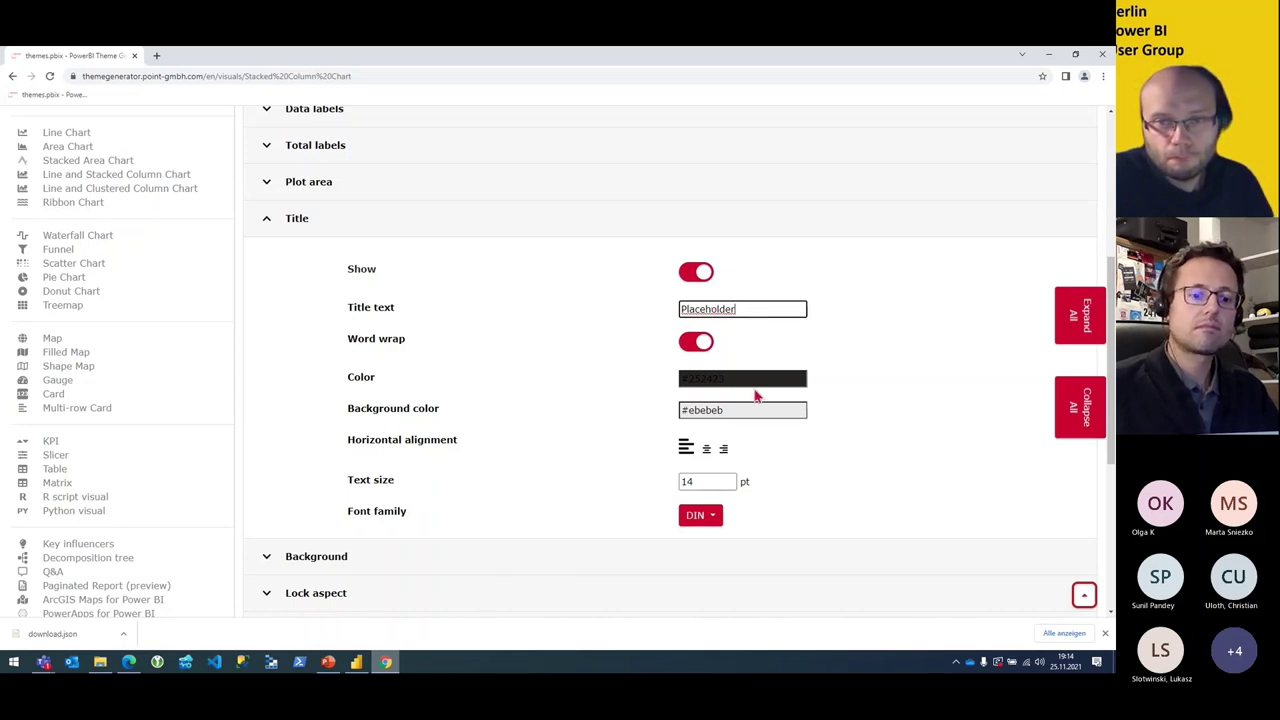
{"action": "left_click", "coordinate": [700, 516]}
{"action": "scroll", "coordinate": [734, 449], "scroll_direction": "down", "scroll_amount": 5}
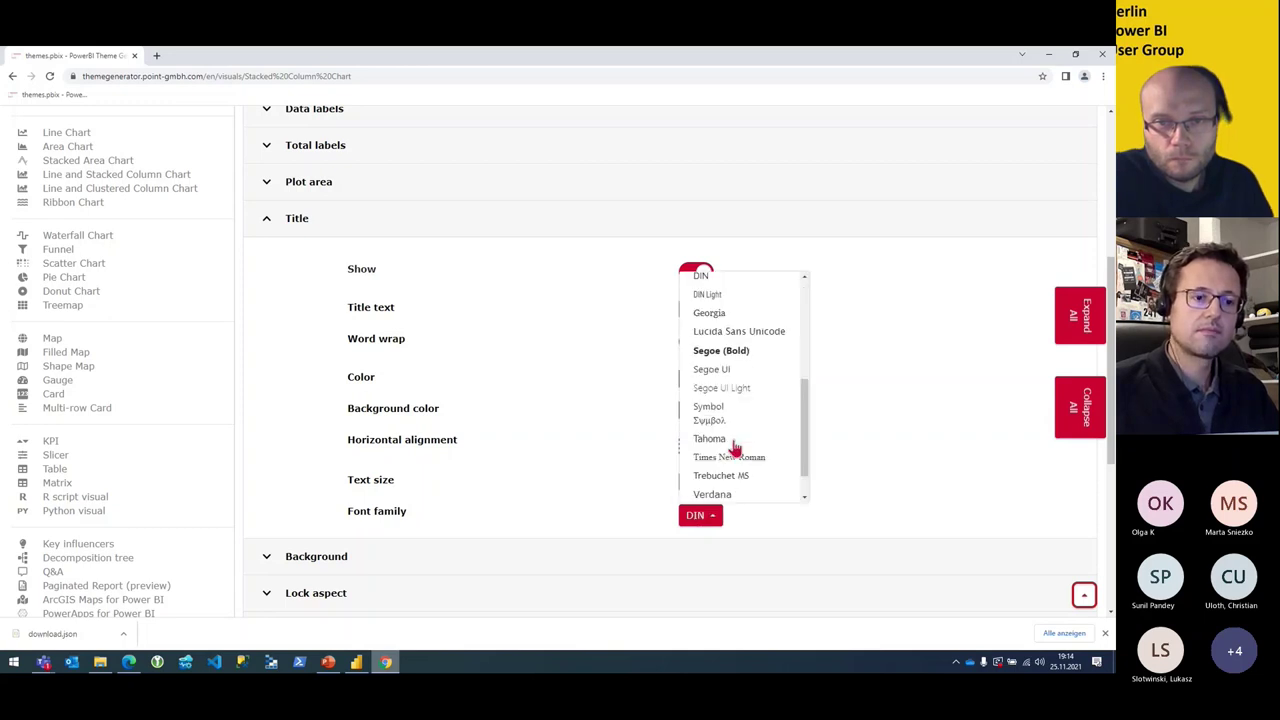
{"action": "left_click", "coordinate": [730, 453]}
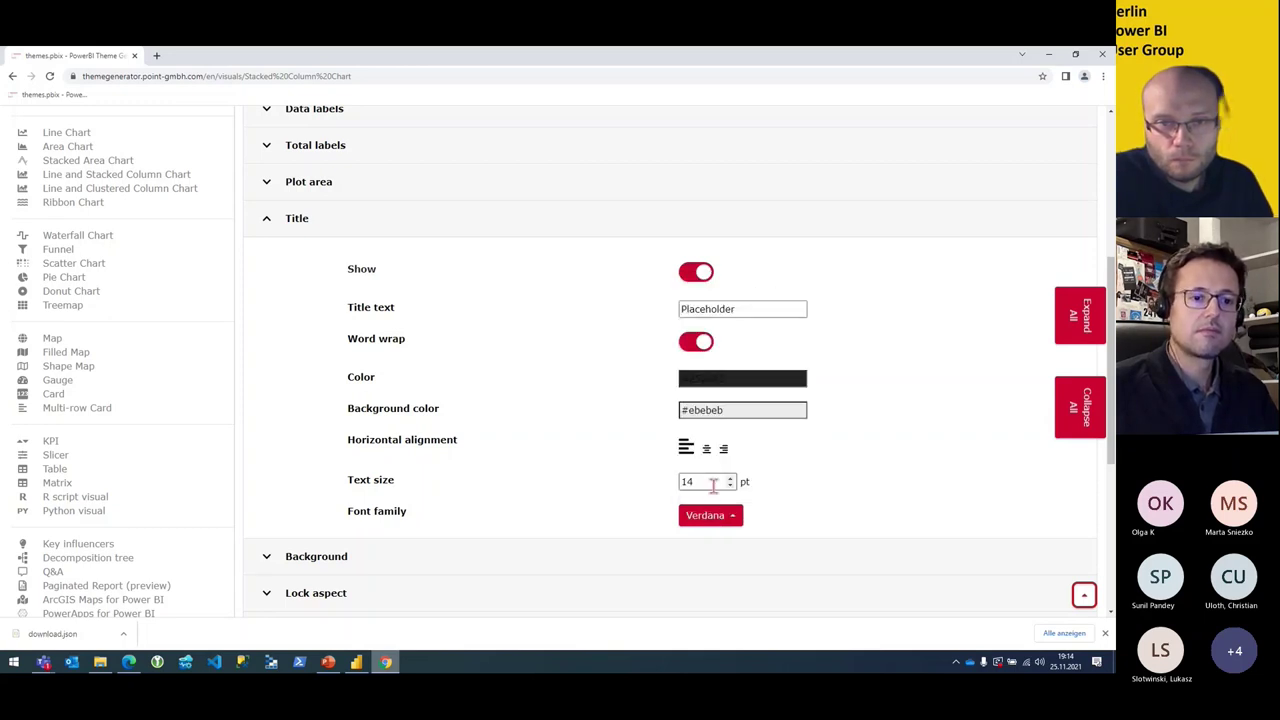
Step: Download the extended theme as a JSON file named download_new
{"action": "scroll", "coordinate": [730, 420], "scroll_direction": "up", "scroll_amount": 3}
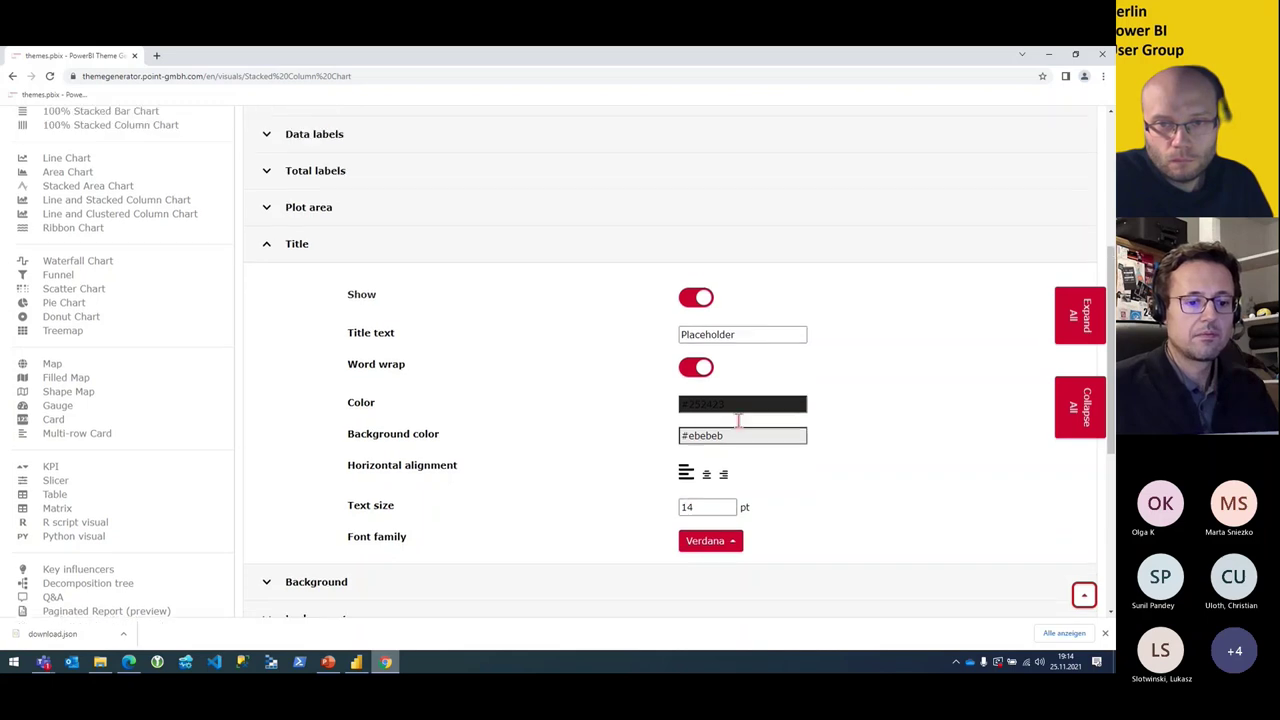
{"action": "scroll", "coordinate": [720, 402], "scroll_direction": "up", "scroll_amount": 1}
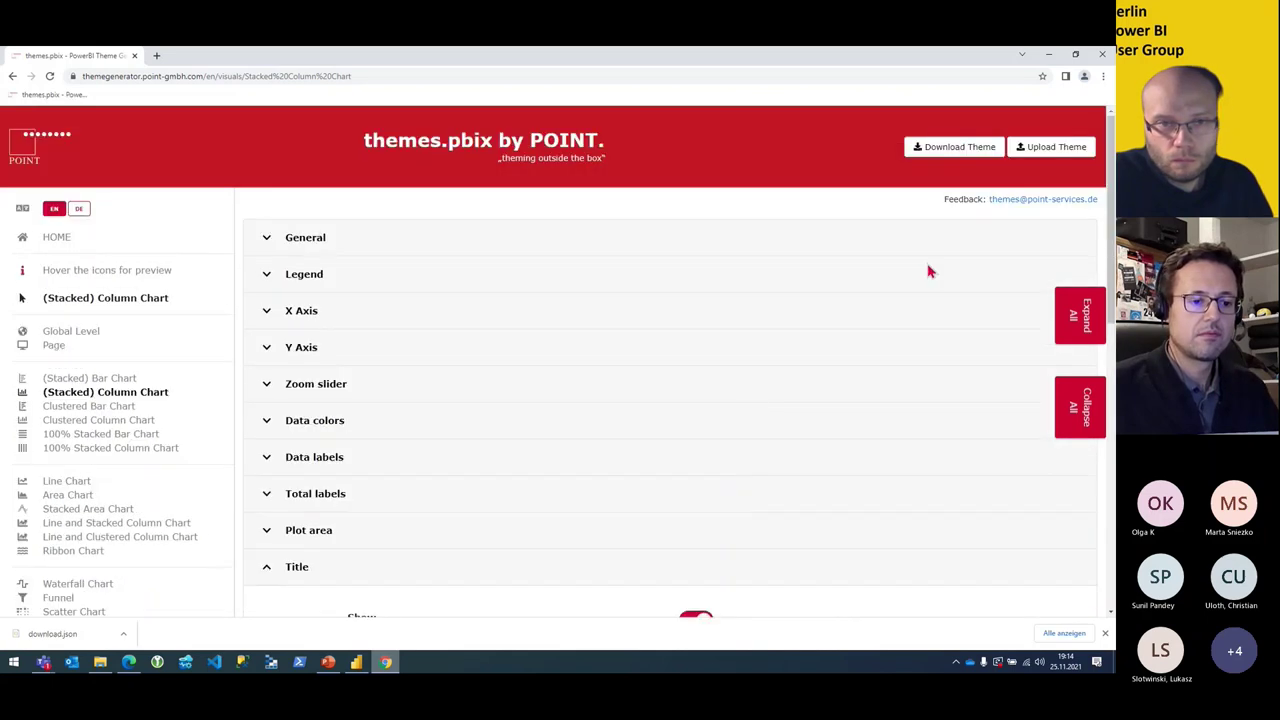
{"action": "left_click", "coordinate": [976, 150]}
{"action": "left_click", "coordinate": [505, 180]}
{"action": "type", "text": "_new"}
{"action": "left_click", "coordinate": [590, 219]}
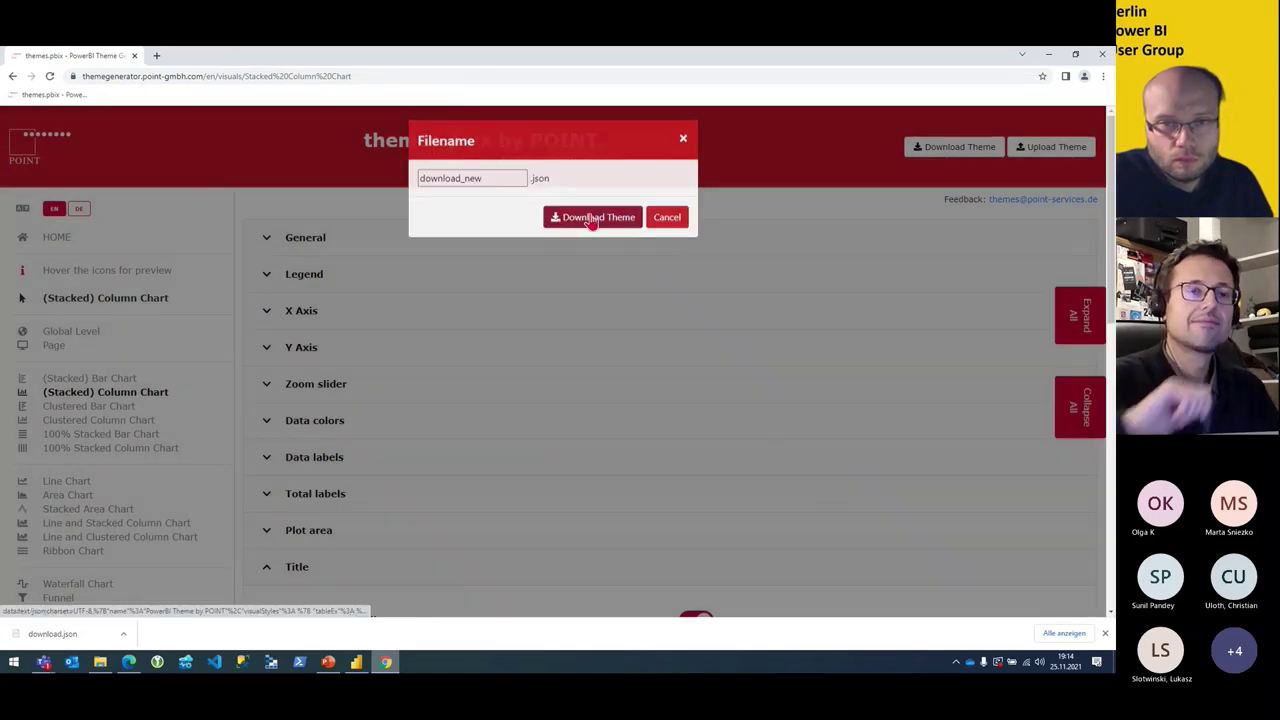
Step: Switch to Power BI Desktop and import the theme file download_new.json into the report
{"action": "key", "text": "alt+Tab"}
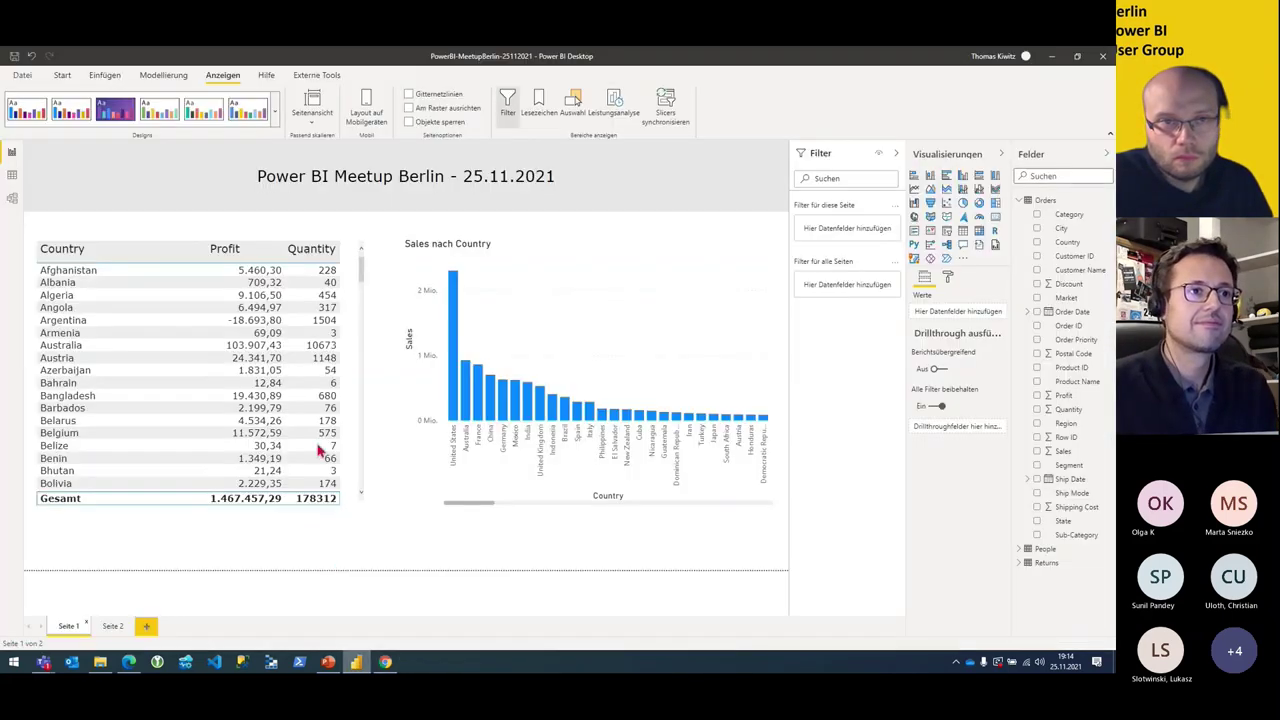
{"action": "left_click", "coordinate": [275, 112]}
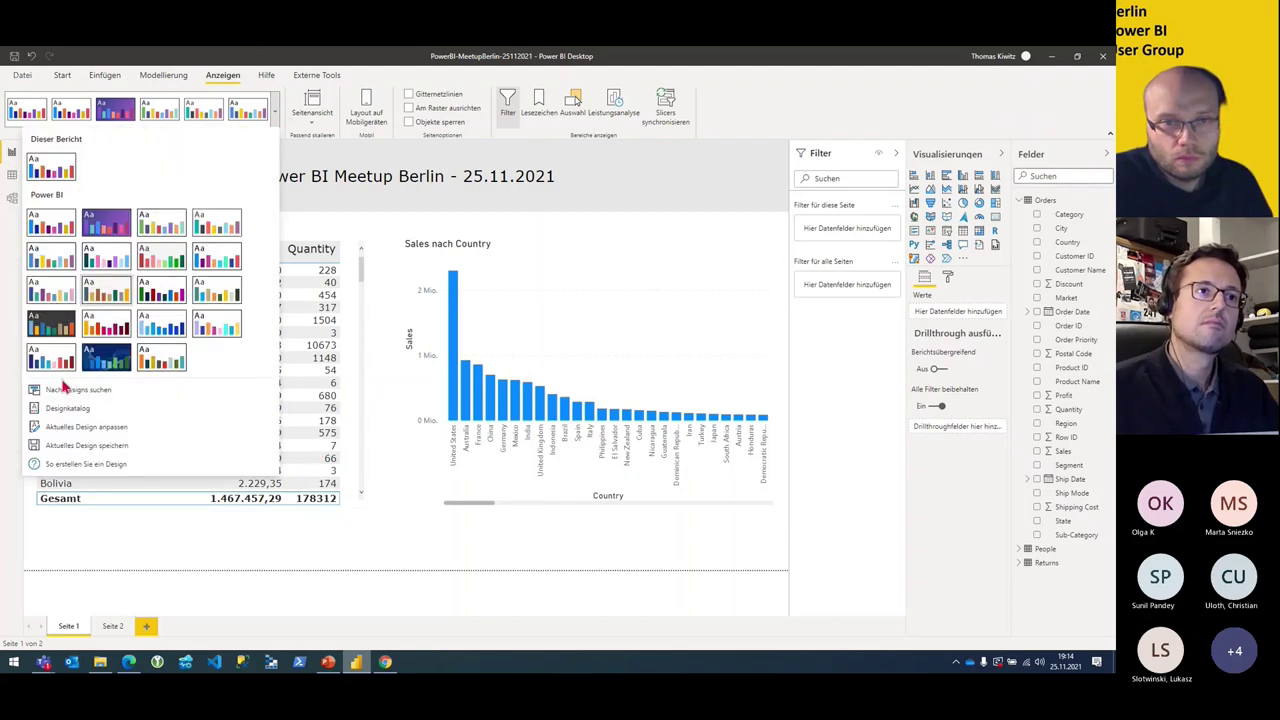
{"action": "left_click", "coordinate": [75, 388]}
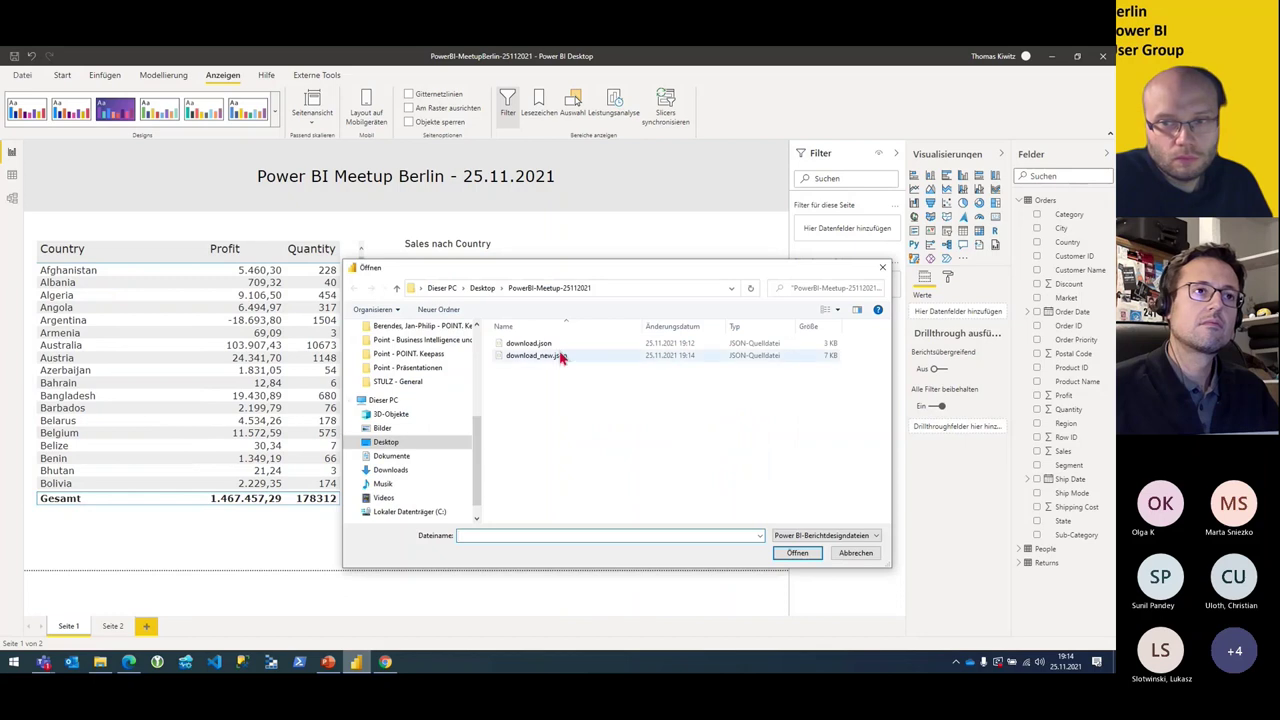
{"action": "double_click", "coordinate": [559, 356]}
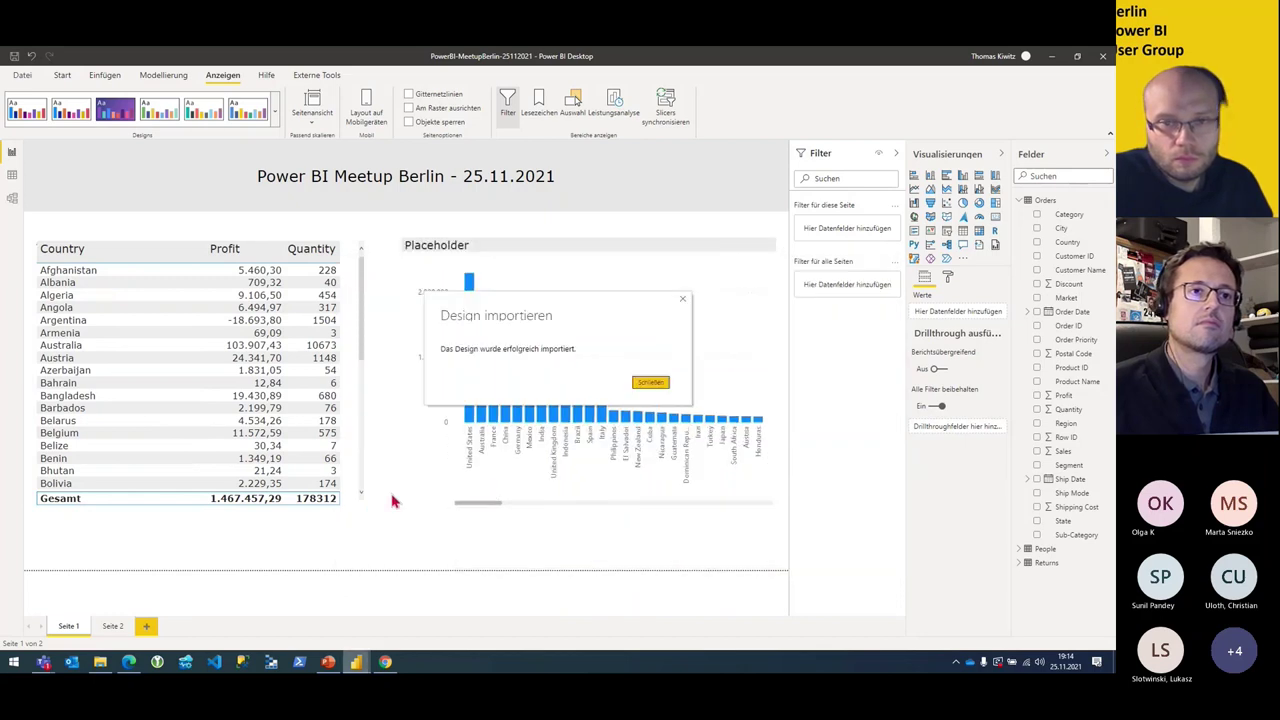
{"action": "left_click", "coordinate": [650, 382]}
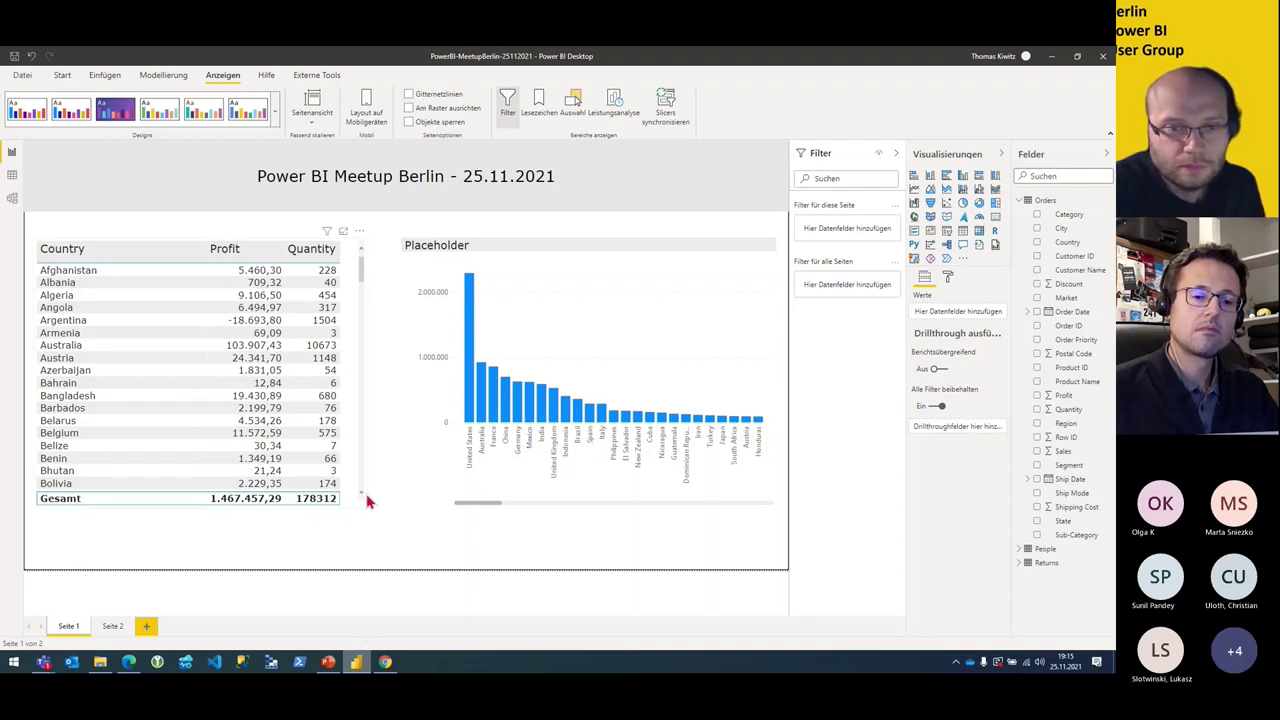
Step: Switch to the PowerPoint presentation and show closing slide 11 followed by slide 9 with the theme generator link
{"action": "left_click", "coordinate": [328, 662]}
{"action": "scroll", "coordinate": [30, 571], "scroll_direction": "down", "scroll_amount": 2}
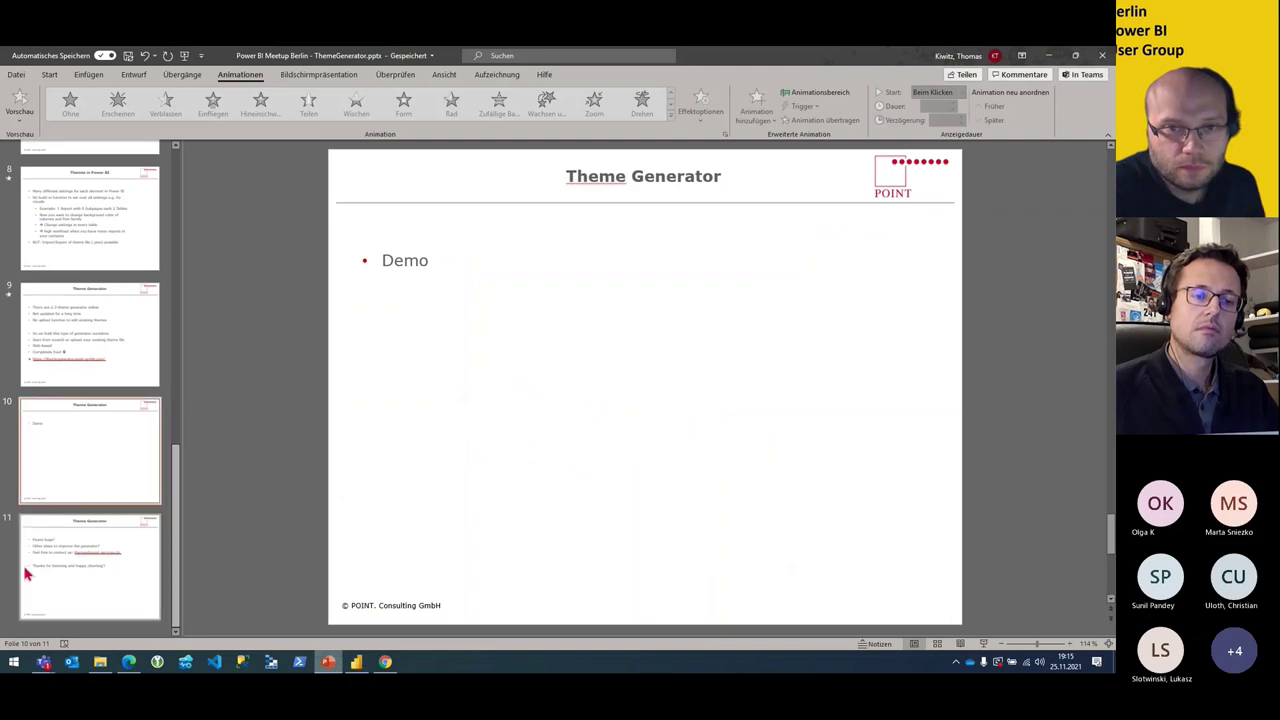
{"action": "left_click", "coordinate": [30, 571]}
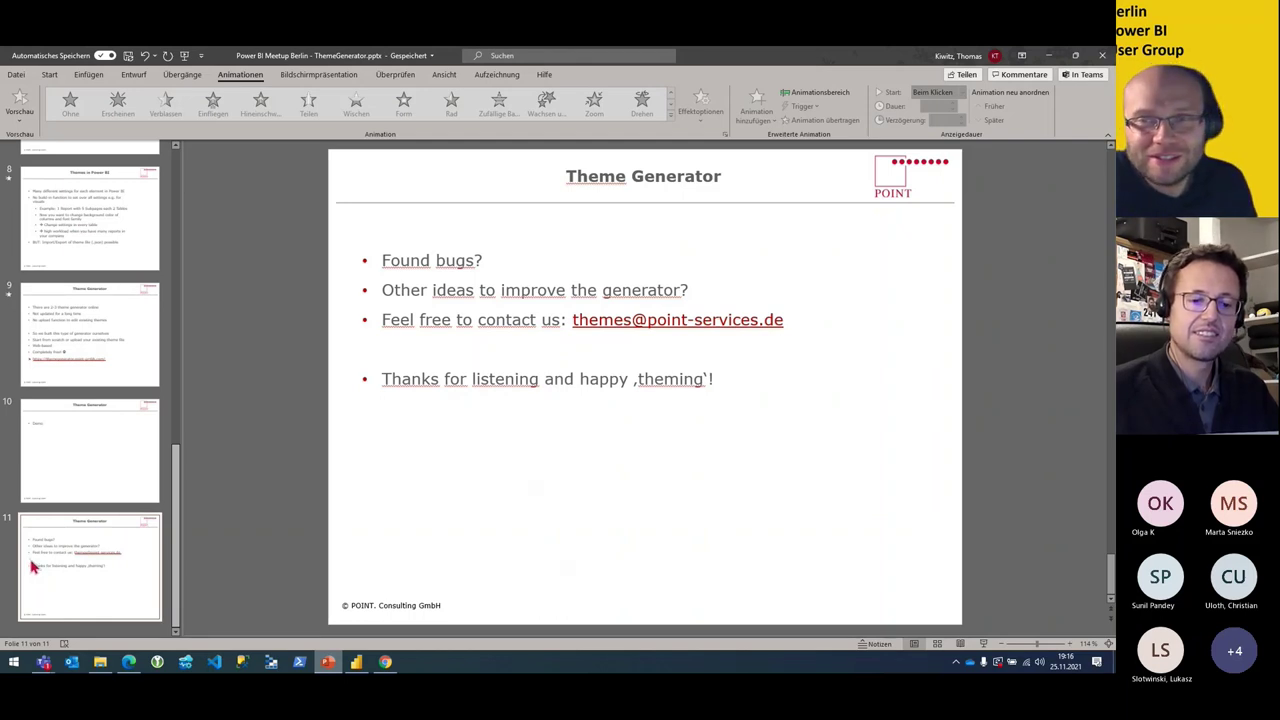
{"action": "left_click", "coordinate": [128, 364]}
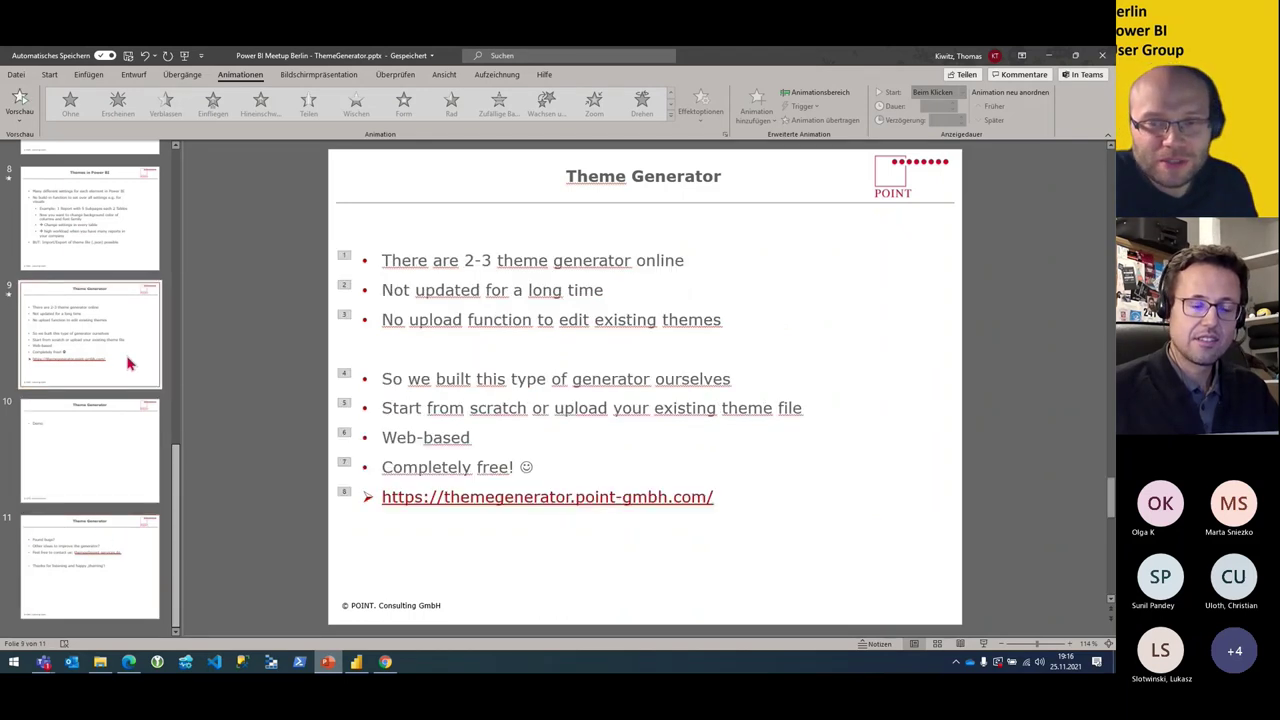
Step: Switch to the browser with the theme generator and preview sample charts from its list of visuals
{"action": "key", "text": "alt+Tab"}
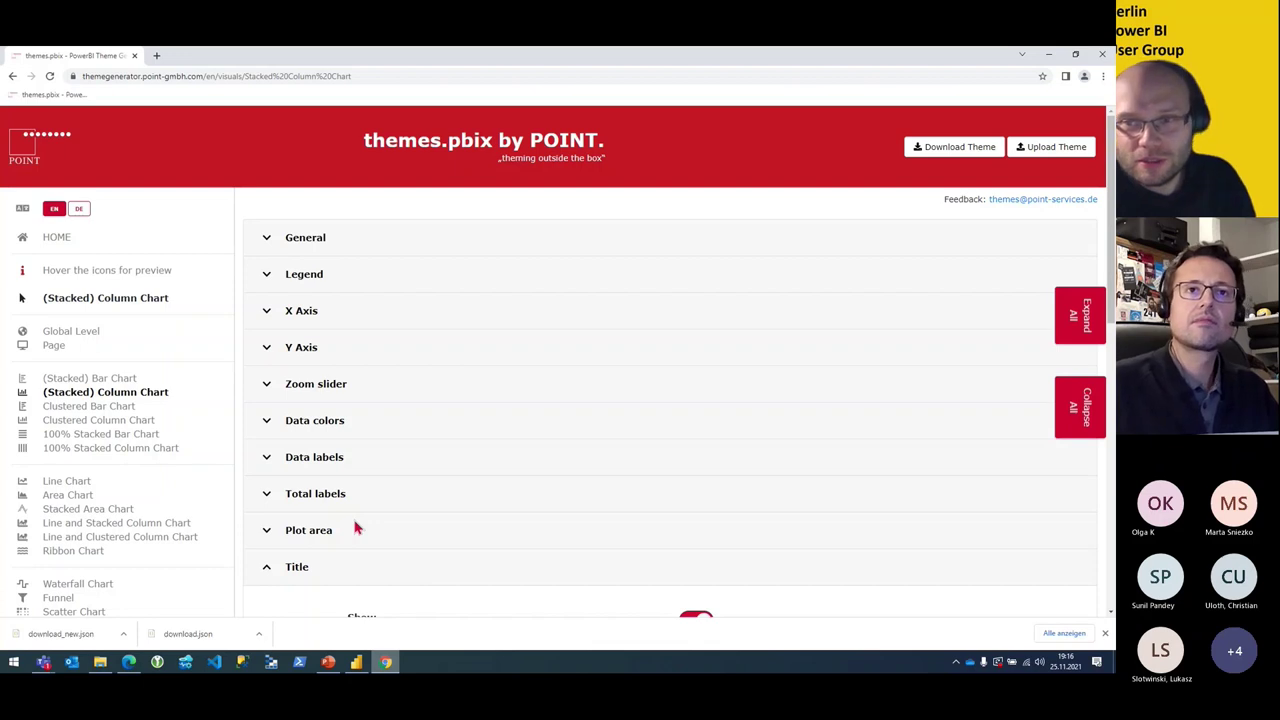
{"action": "mouse_move", "coordinate": [22, 434]}
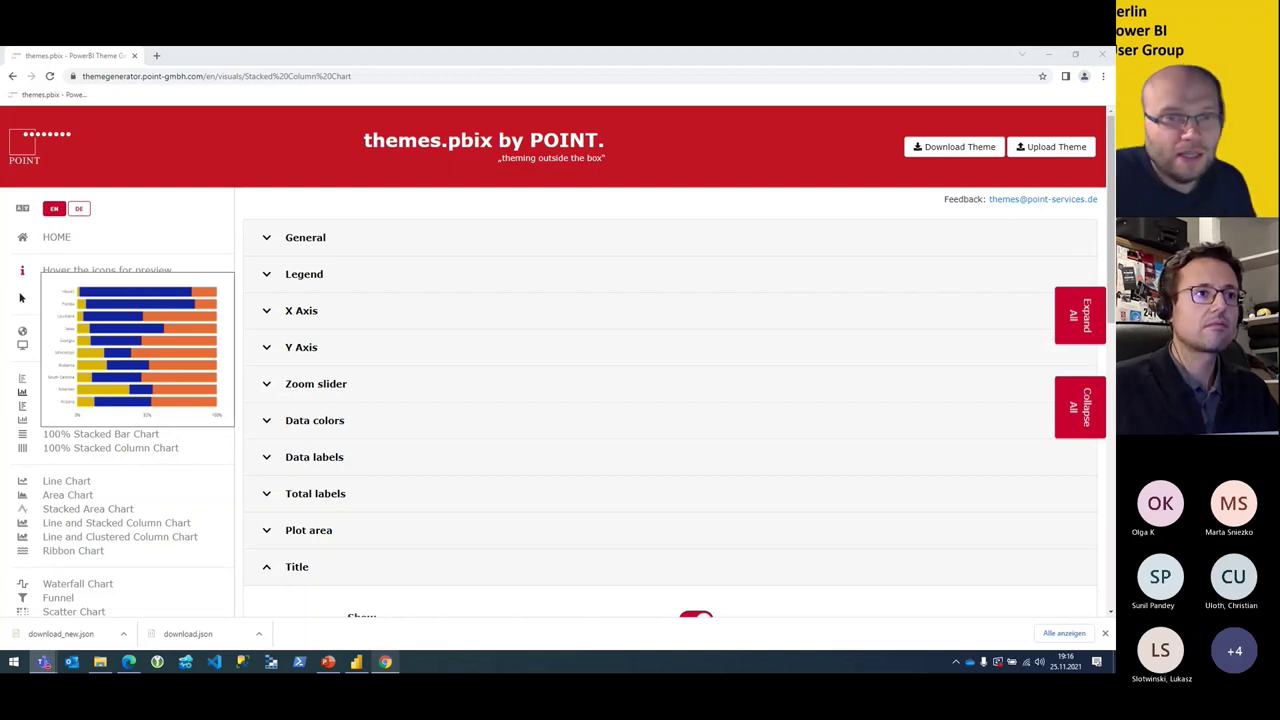
{"action": "left_click", "coordinate": [241, 266]}
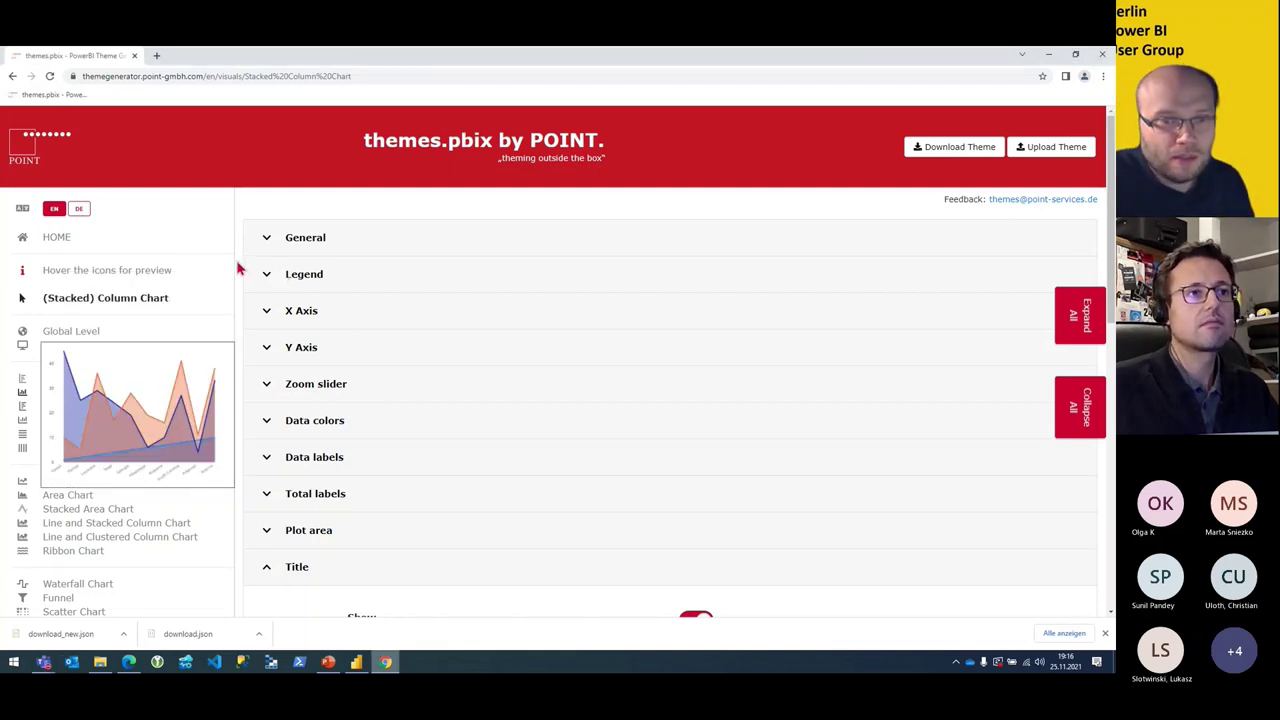
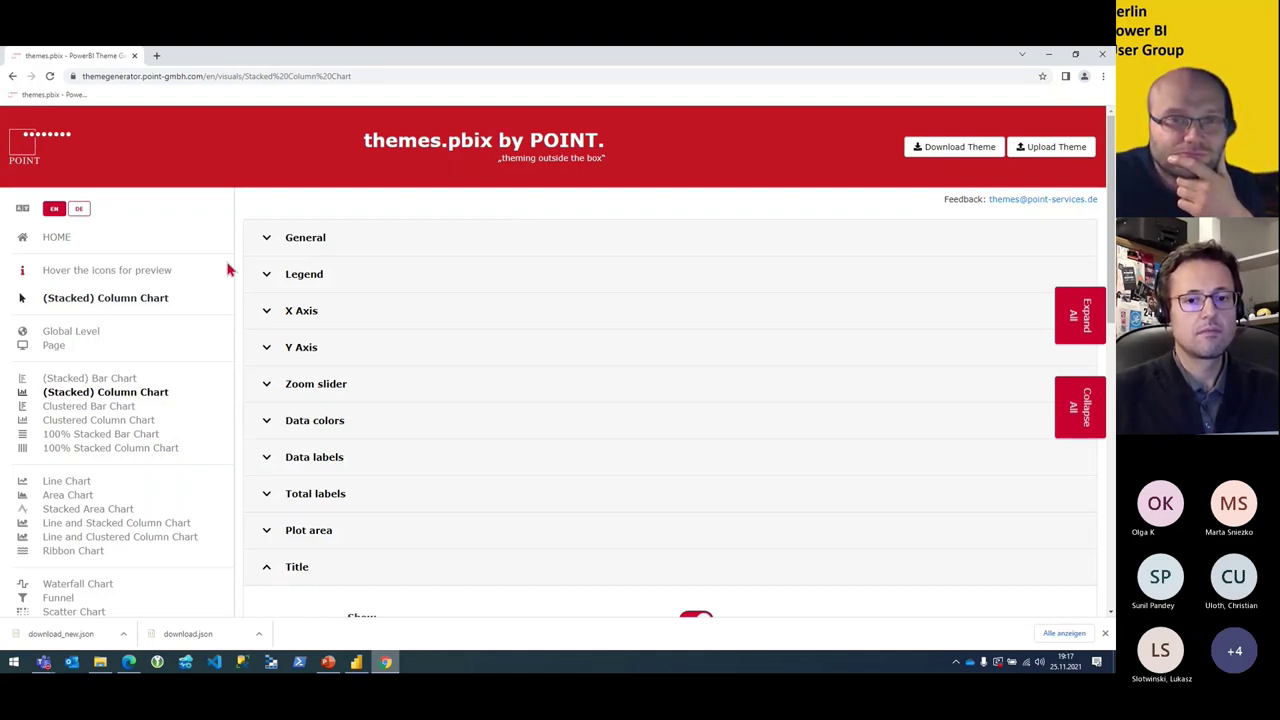
Step: Switch to Power BI Desktop and select the Power BI Meetup Berlin title shape to view its formatting options
{"action": "left_click", "coordinate": [356, 662]}
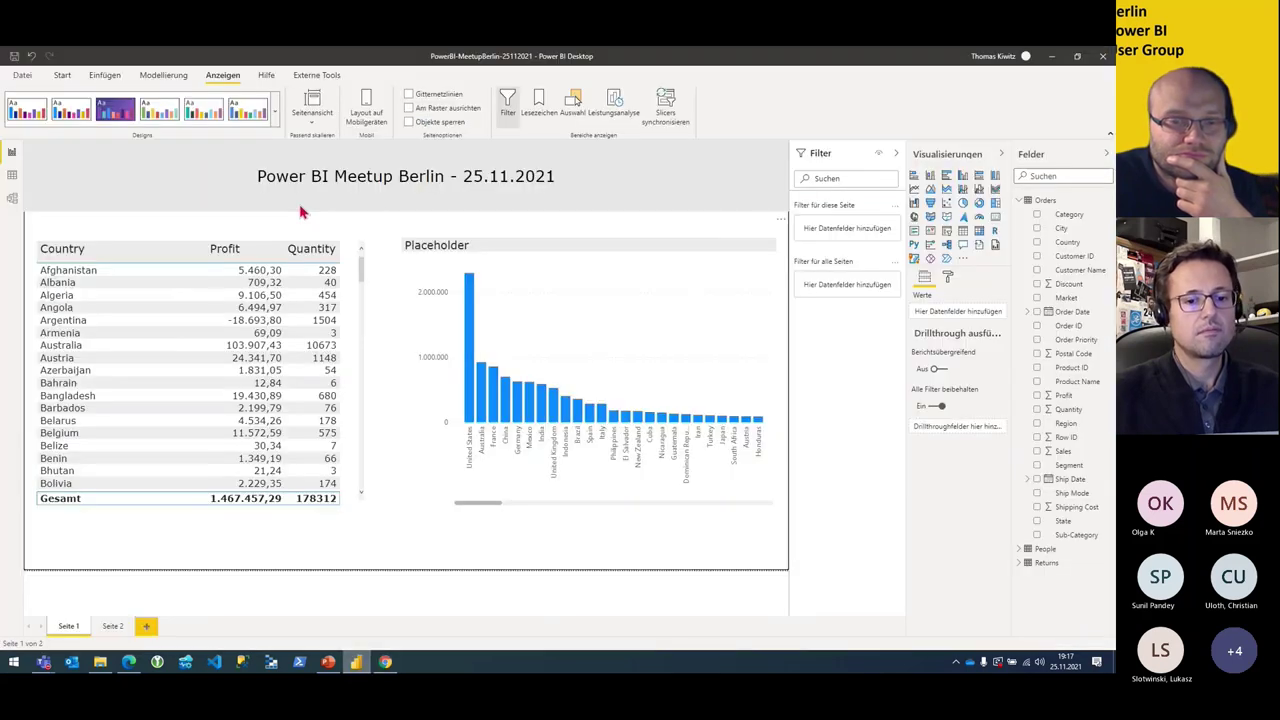
{"action": "left_click", "coordinate": [300, 212]}
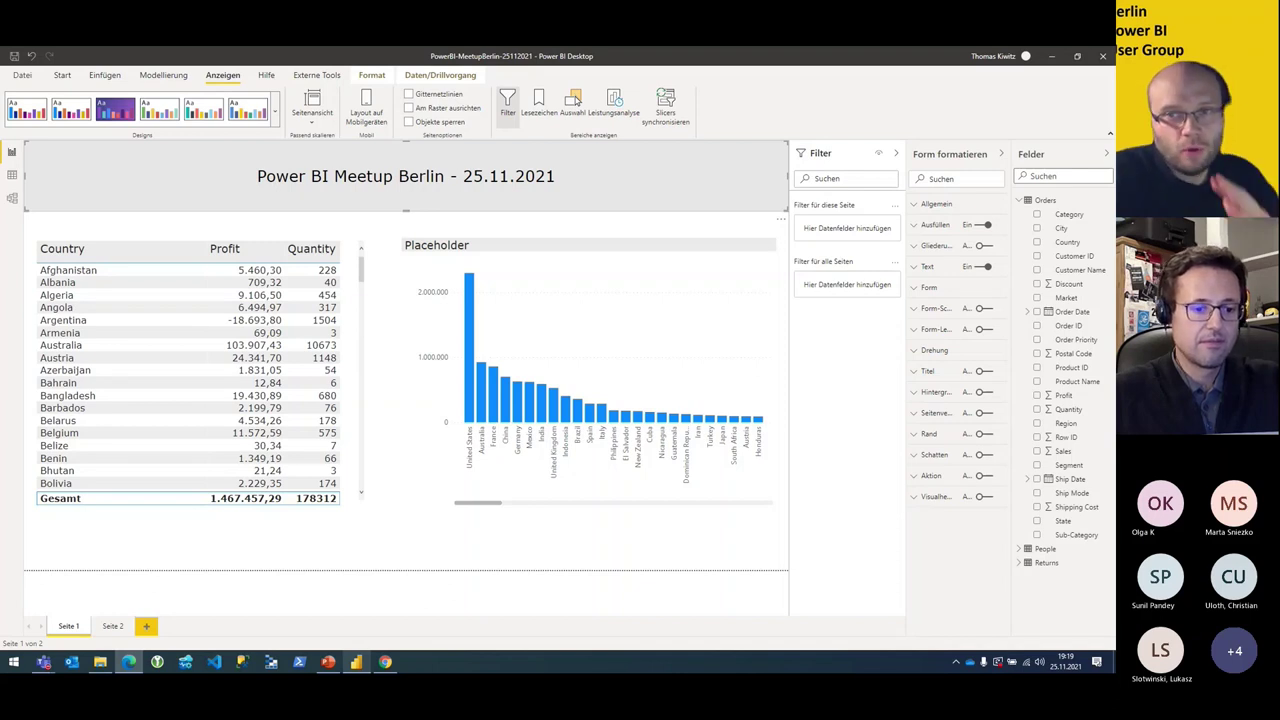
{"action": "left_click", "coordinate": [100, 661]}
{"action": "left_click", "coordinate": [100, 661]}
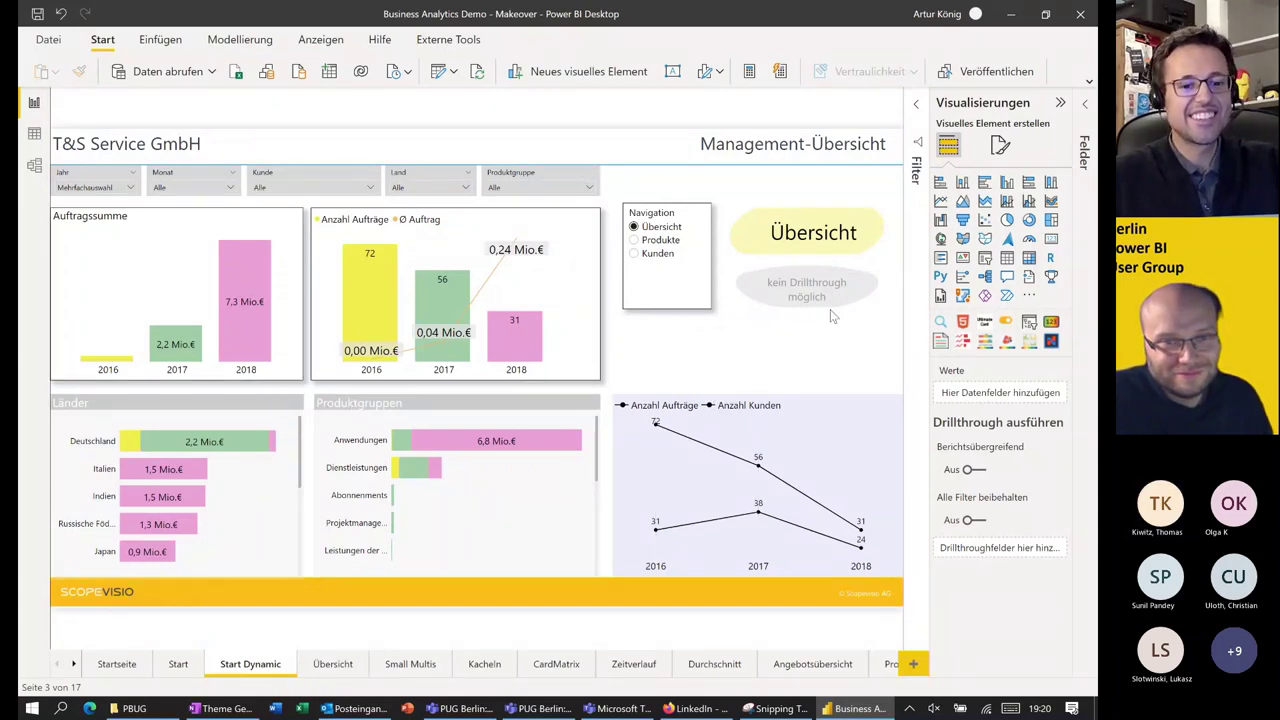
Step: Hide the visualizations pane, cross-highlight the report by the 2016 column of the Anzahl Aufträge chart, and clear the highlight
{"action": "left_click", "coordinate": [1060, 103]}
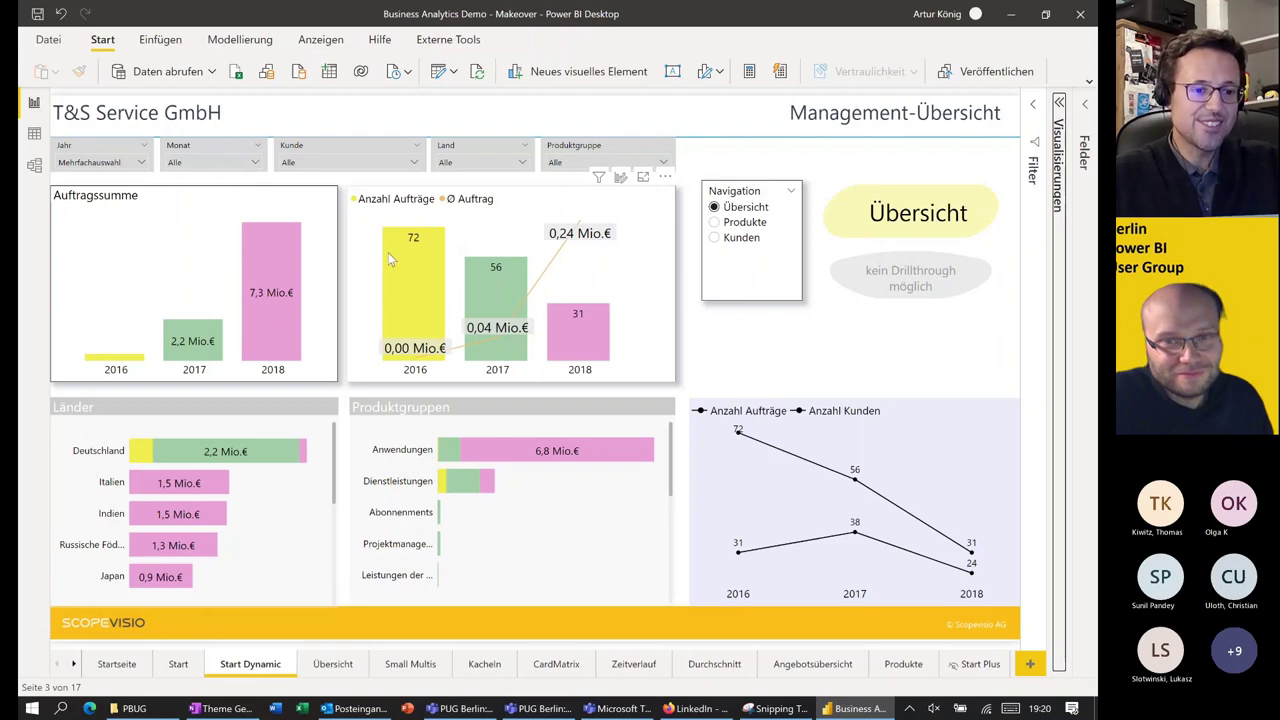
{"action": "left_click", "coordinate": [420, 296]}
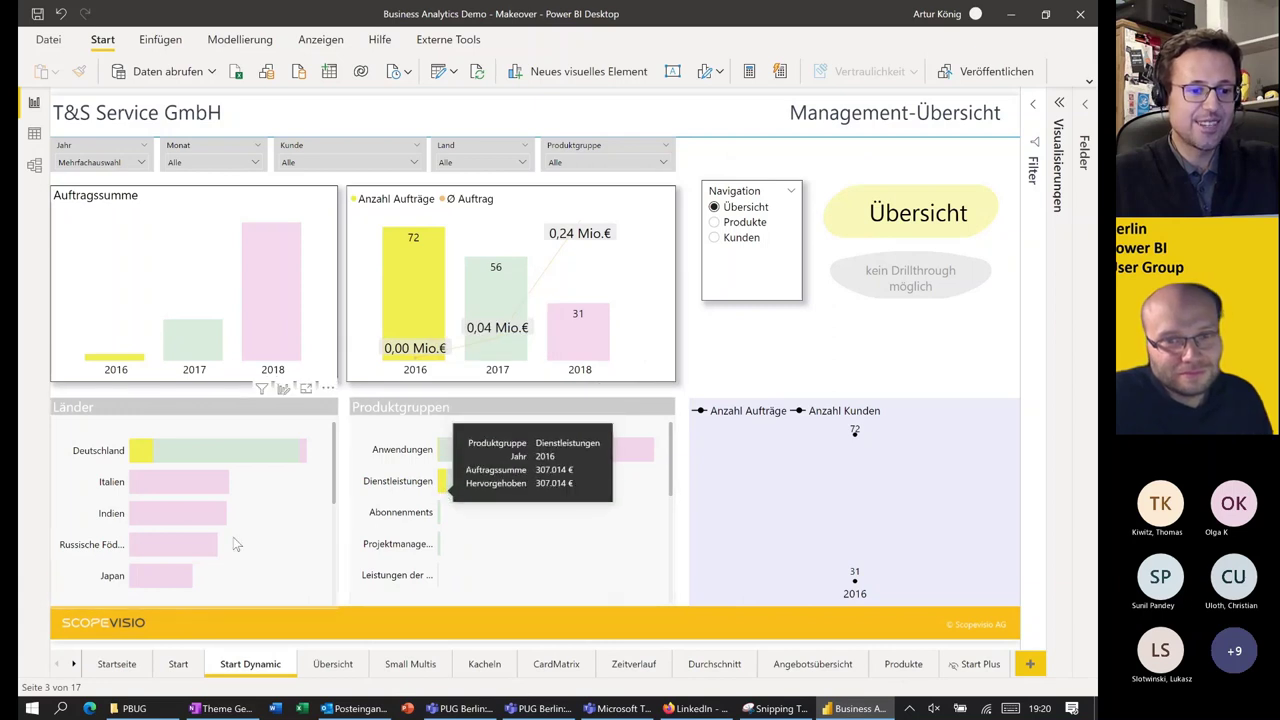
{"action": "left_click", "coordinate": [428, 287]}
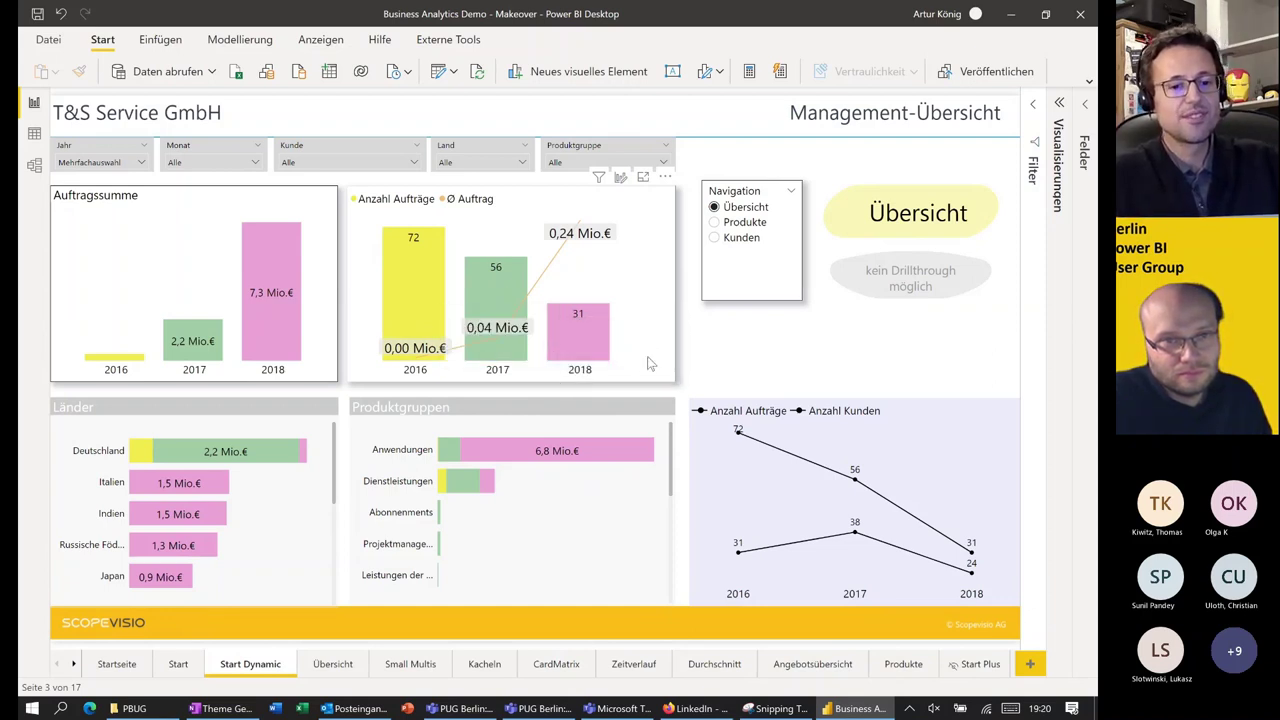
Step: On the Startseite page, examine the shared formatting options of the two upper charts and of the Länder and Produktgruppen charts
{"action": "left_click", "coordinate": [124, 666]}
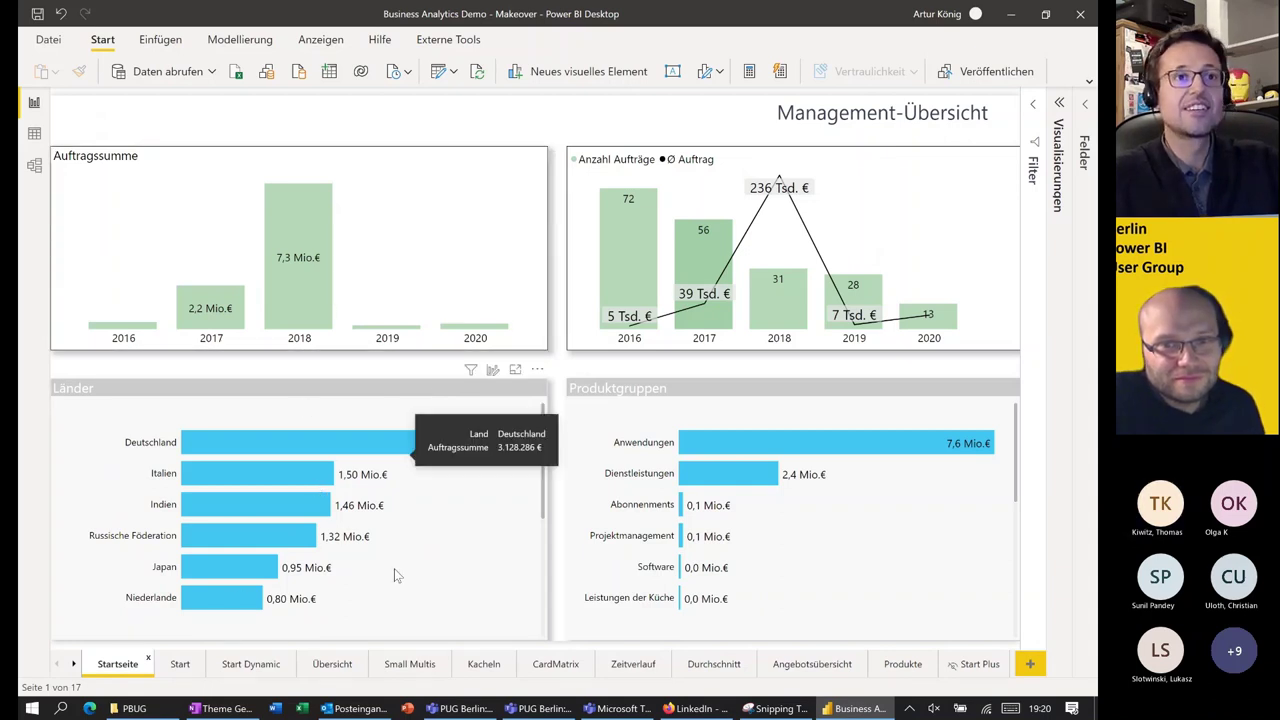
{"action": "left_click", "coordinate": [428, 175]}
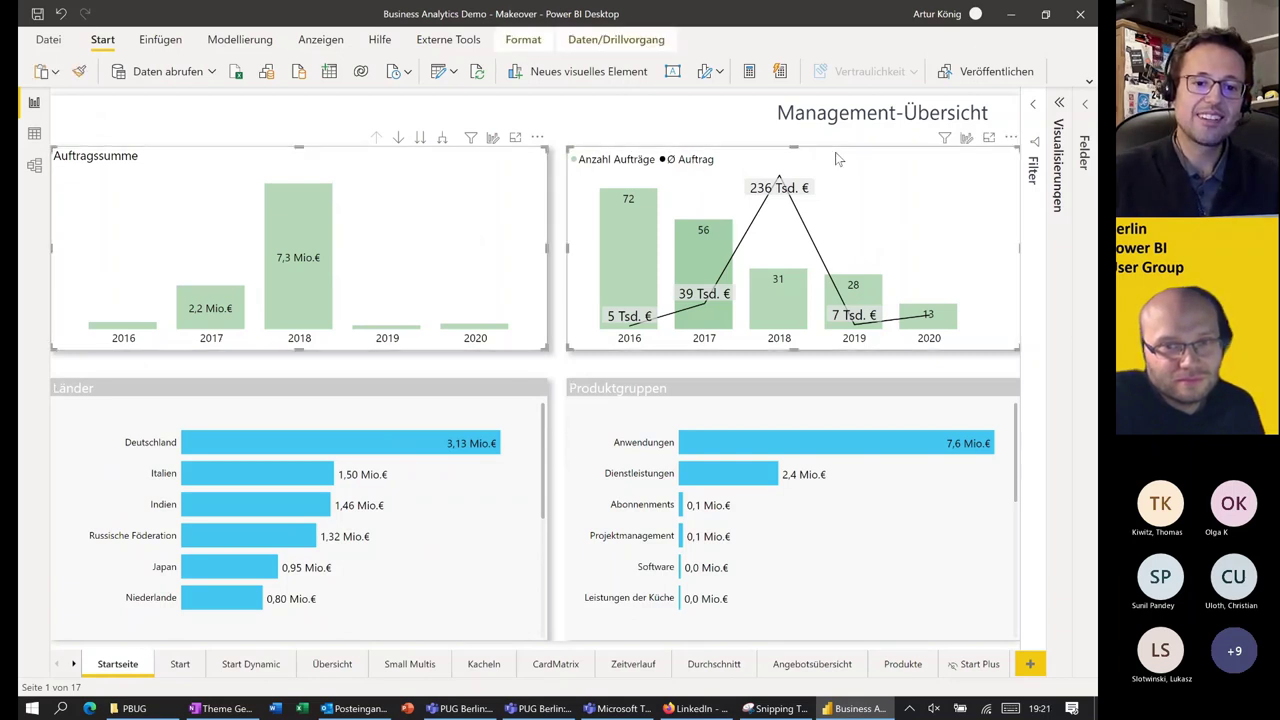
{"action": "left_click", "coordinate": [1060, 104]}
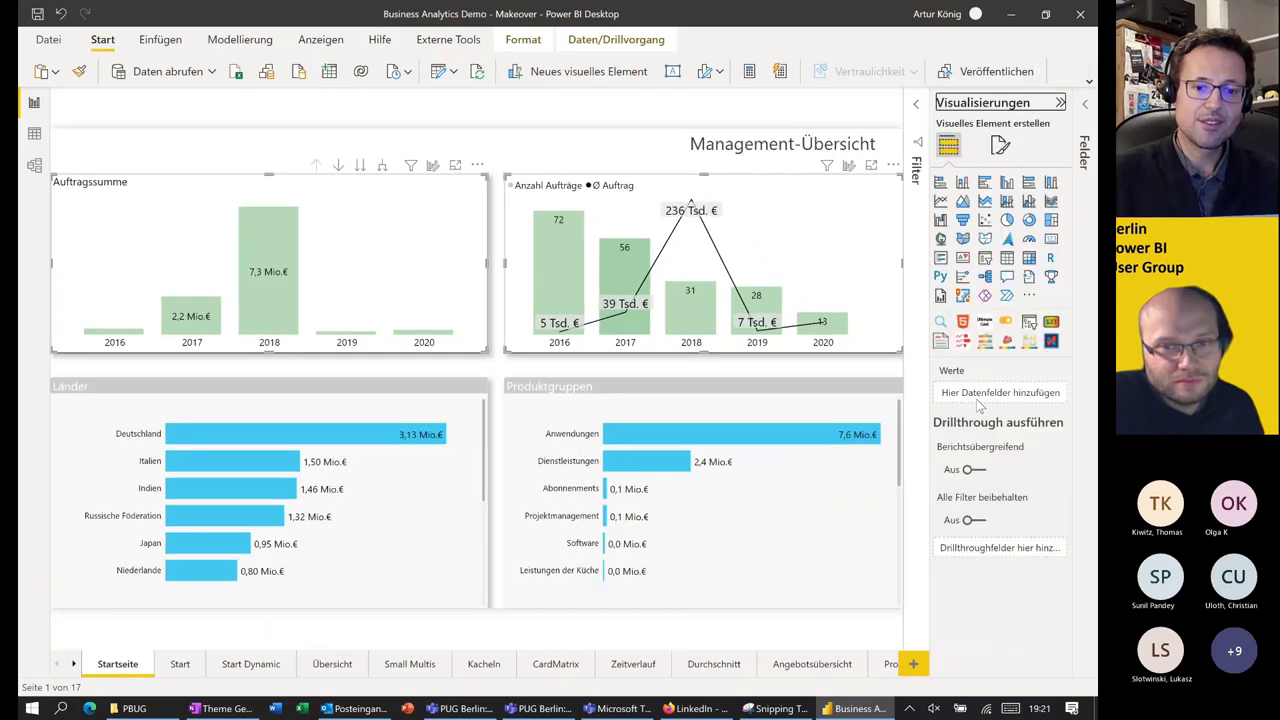
{"action": "left_click", "coordinate": [1000, 145]}
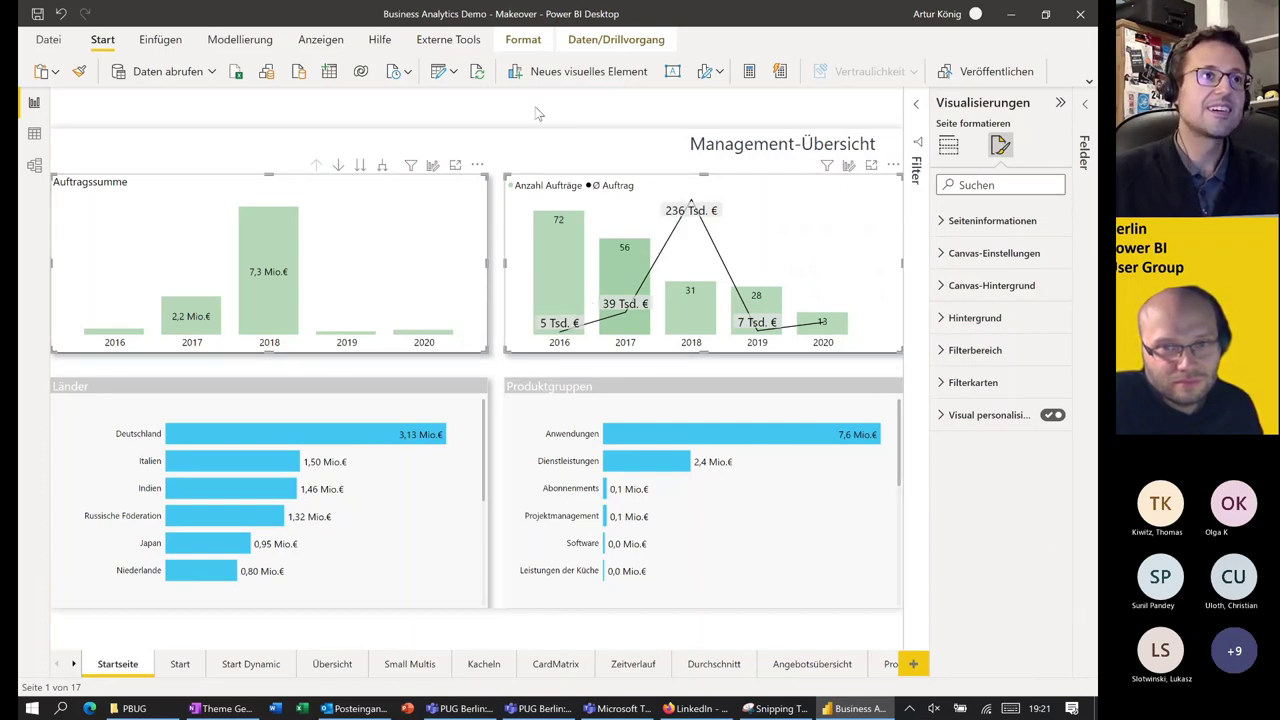
{"action": "left_click", "coordinate": [431, 389]}
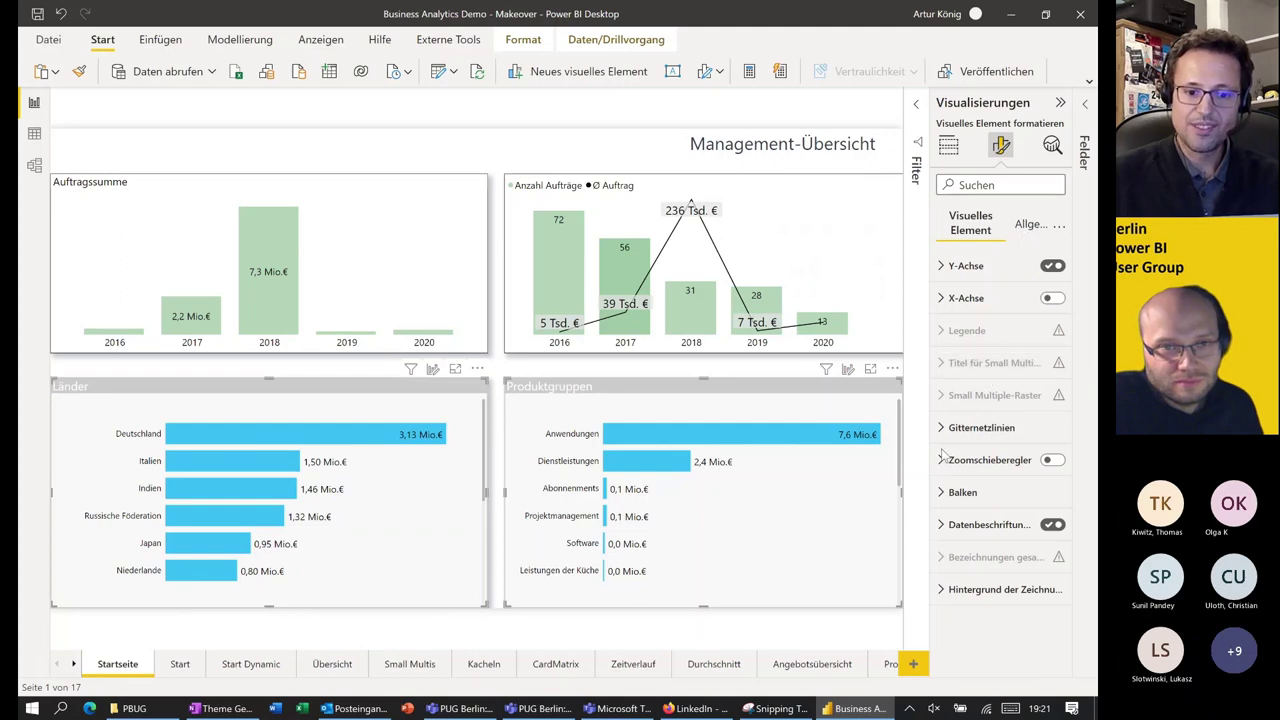
{"action": "left_click", "coordinate": [1028, 230]}
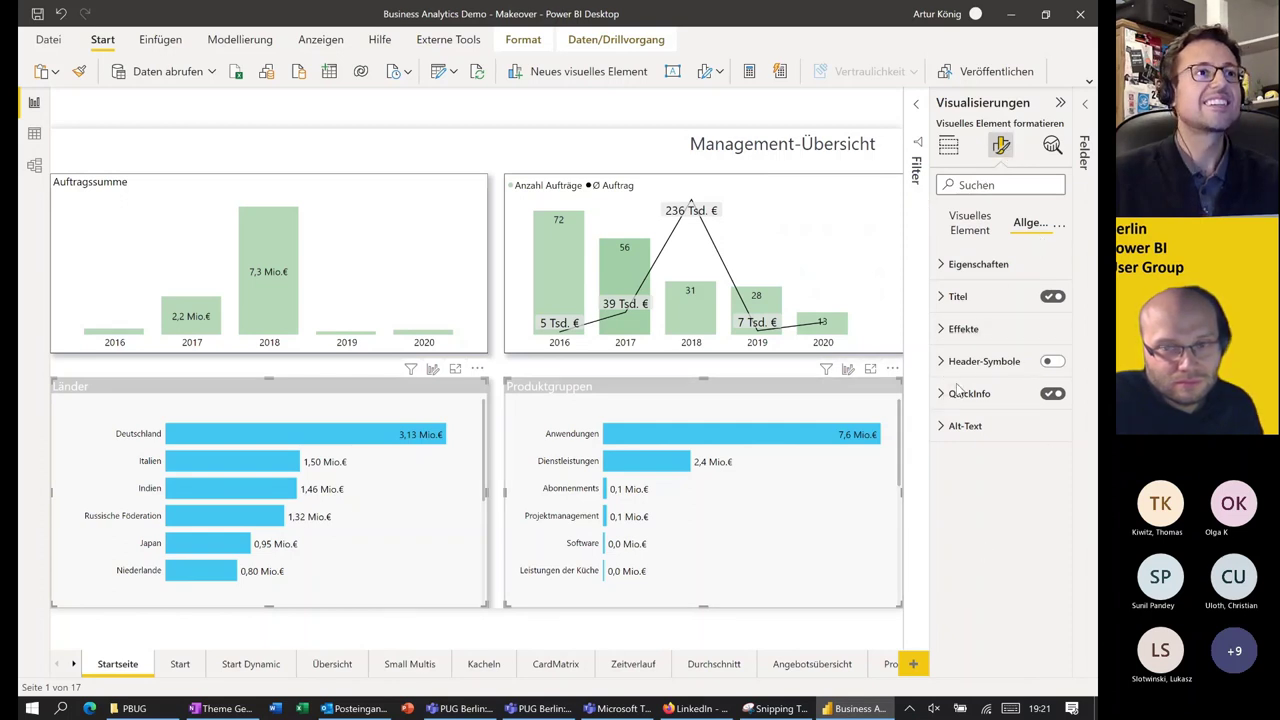
Step: Switch to Firefox and look through the home page of the themes.pbix Power BI Theme Generator
{"action": "left_click", "coordinate": [690, 711]}
{"action": "left_click", "coordinate": [270, 17]}
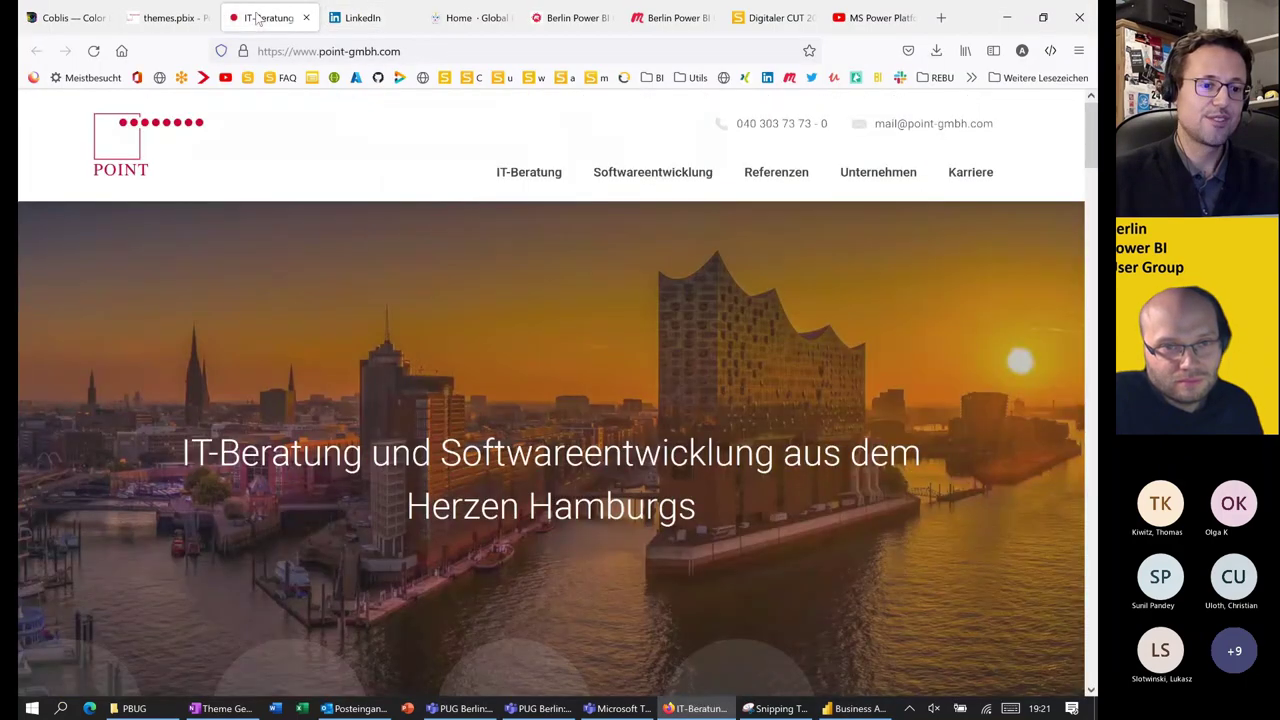
{"action": "left_click", "coordinate": [165, 17]}
{"action": "scroll", "coordinate": [200, 457], "scroll_direction": "down", "scroll_amount": 5}
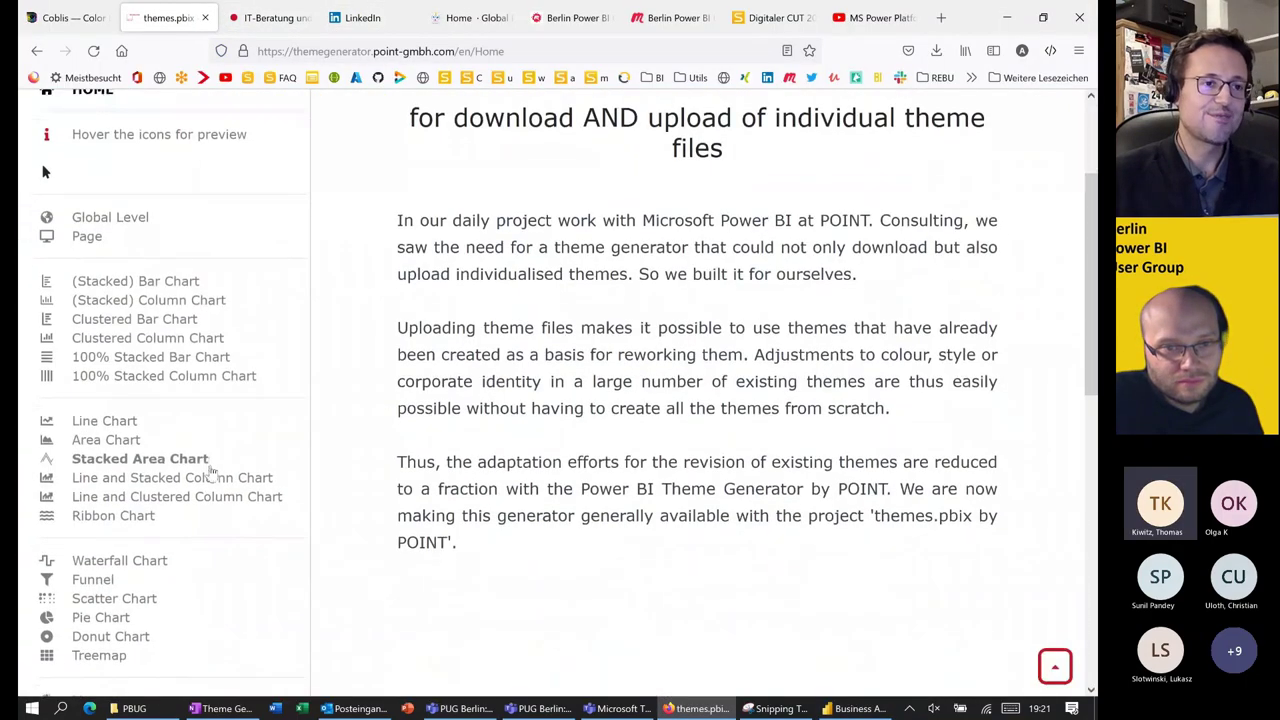
{"action": "scroll", "coordinate": [215, 428], "scroll_direction": "up", "scroll_amount": 3}
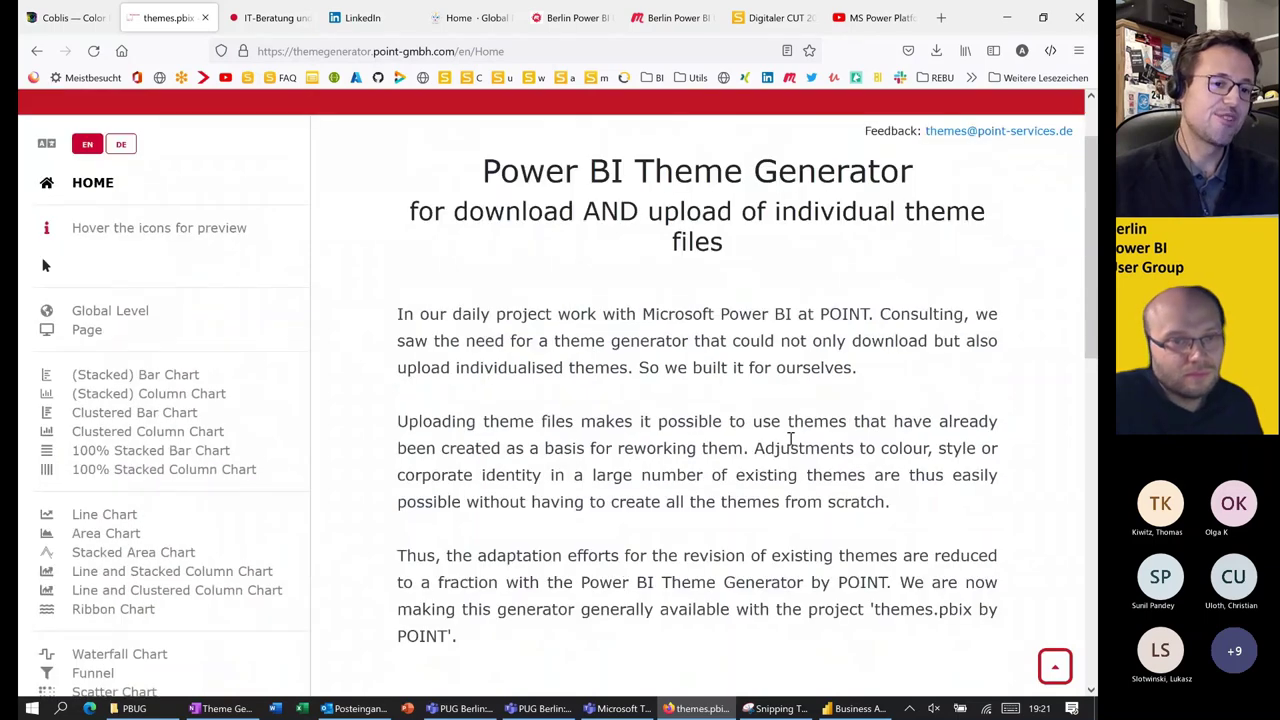
Step: Return to Power BI Desktop, review the visual-specific formatting options of the bar charts including data labels, and widen the formatting pane
{"action": "left_click", "coordinate": [860, 708]}
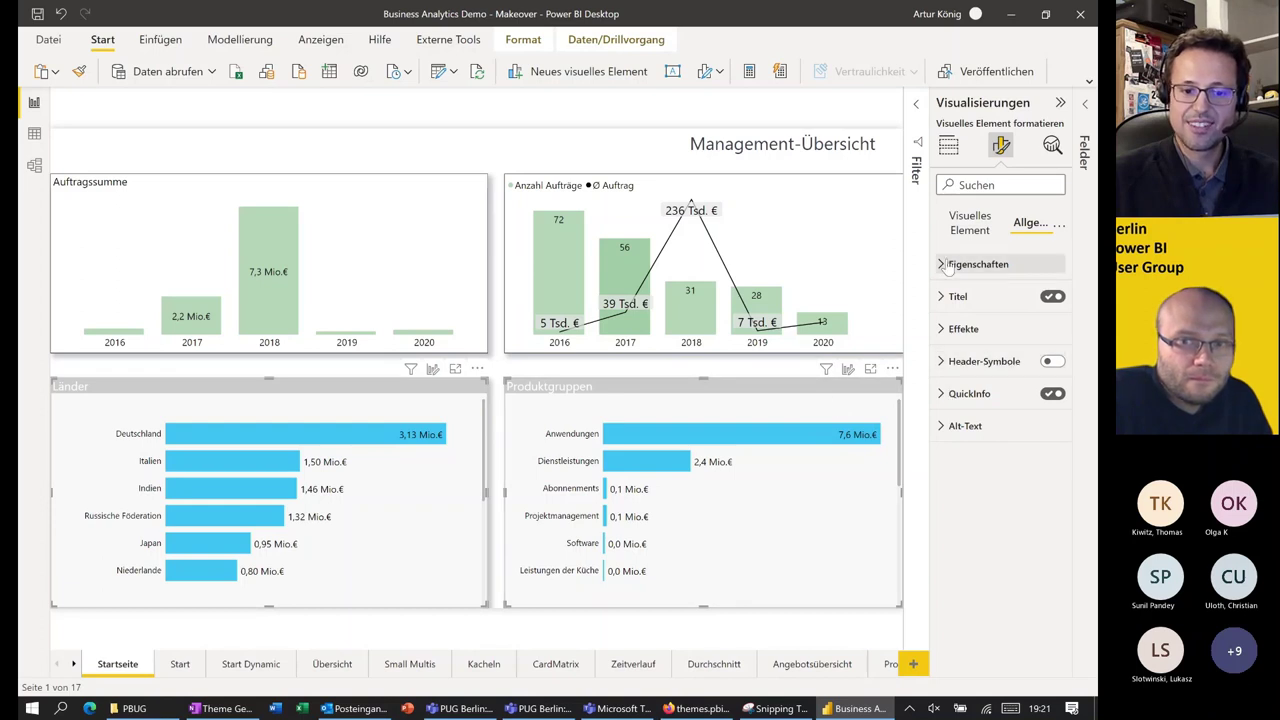
{"action": "left_click", "coordinate": [968, 226]}
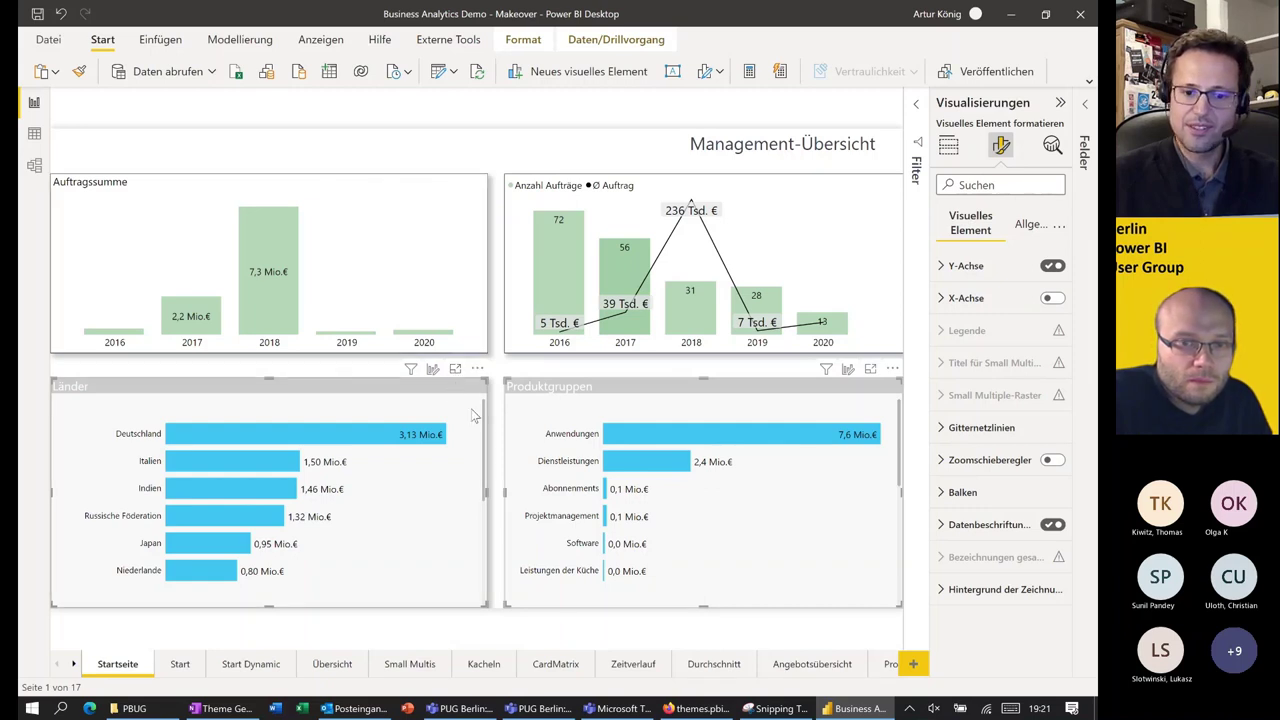
{"action": "left_click", "coordinate": [941, 531]}
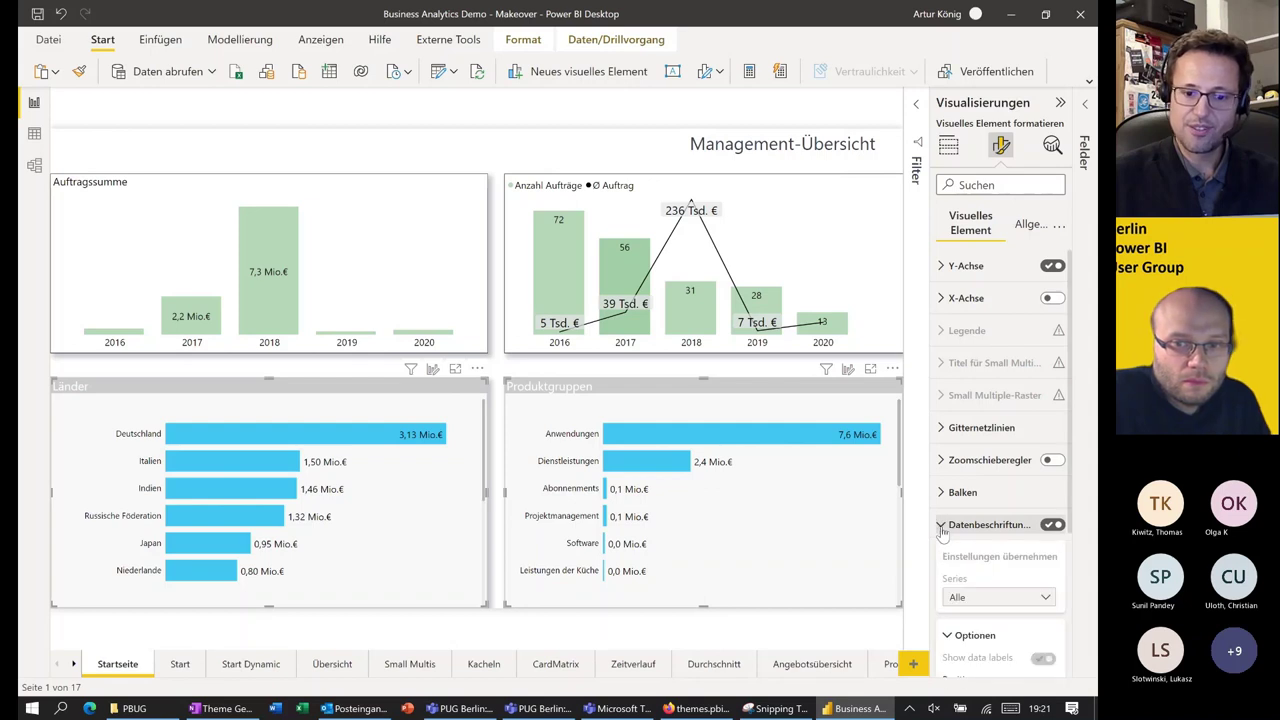
{"action": "left_click", "coordinate": [941, 531]}
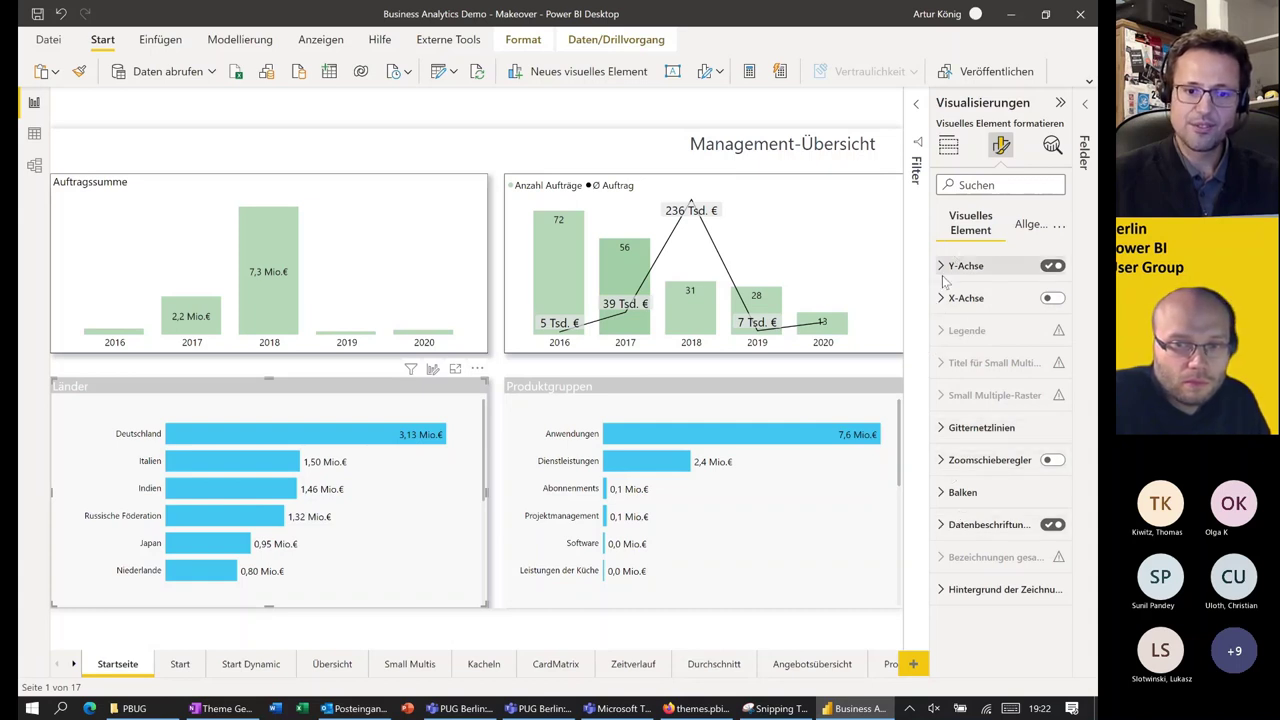
{"action": "left_click_drag", "start_coordinate": [928, 262], "coordinate": [866, 265]}
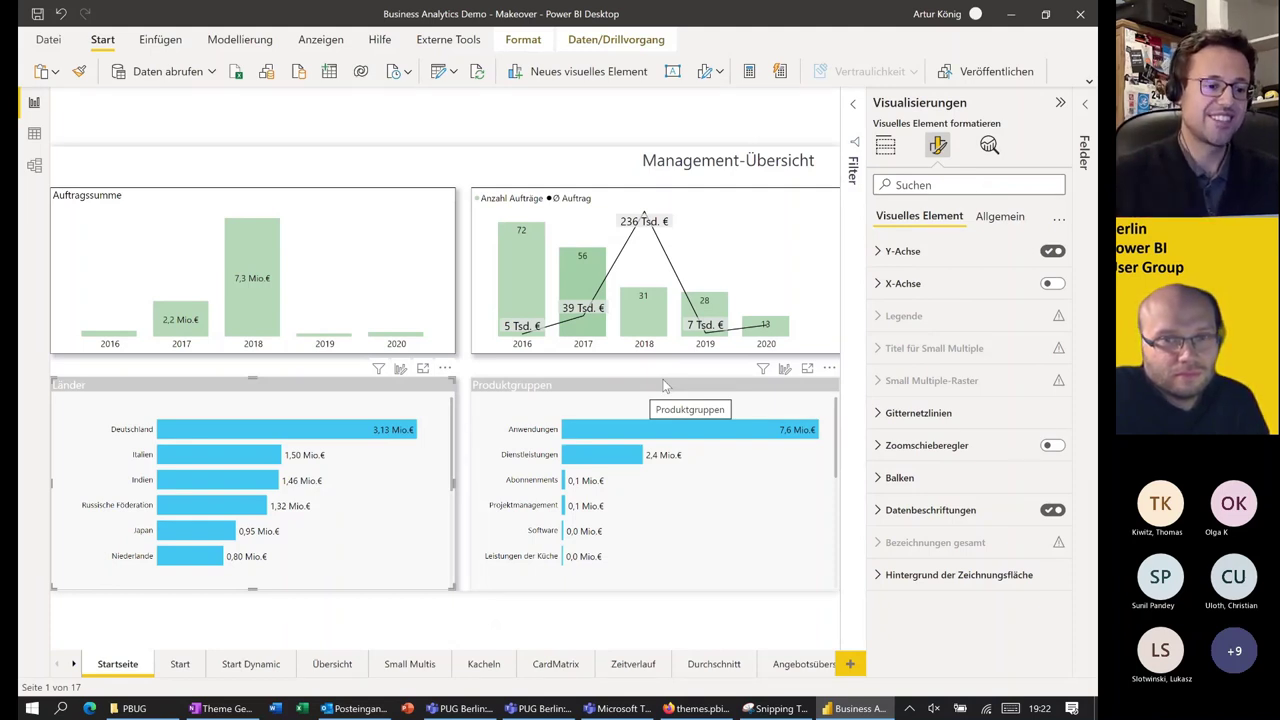
Step: Open the Start Dynamic page and inspect the values of the Produktgruppen chart
{"action": "left_click", "coordinate": [255, 665]}
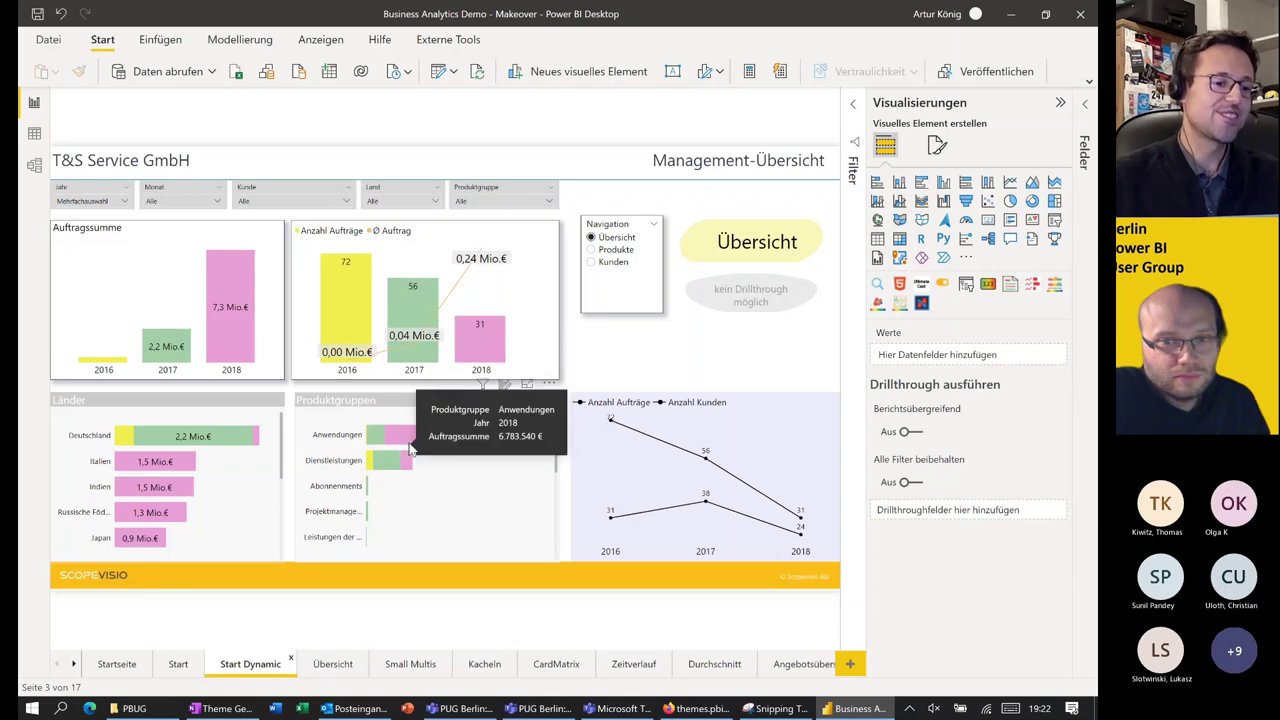
{"action": "mouse_move", "coordinate": [417, 443]}
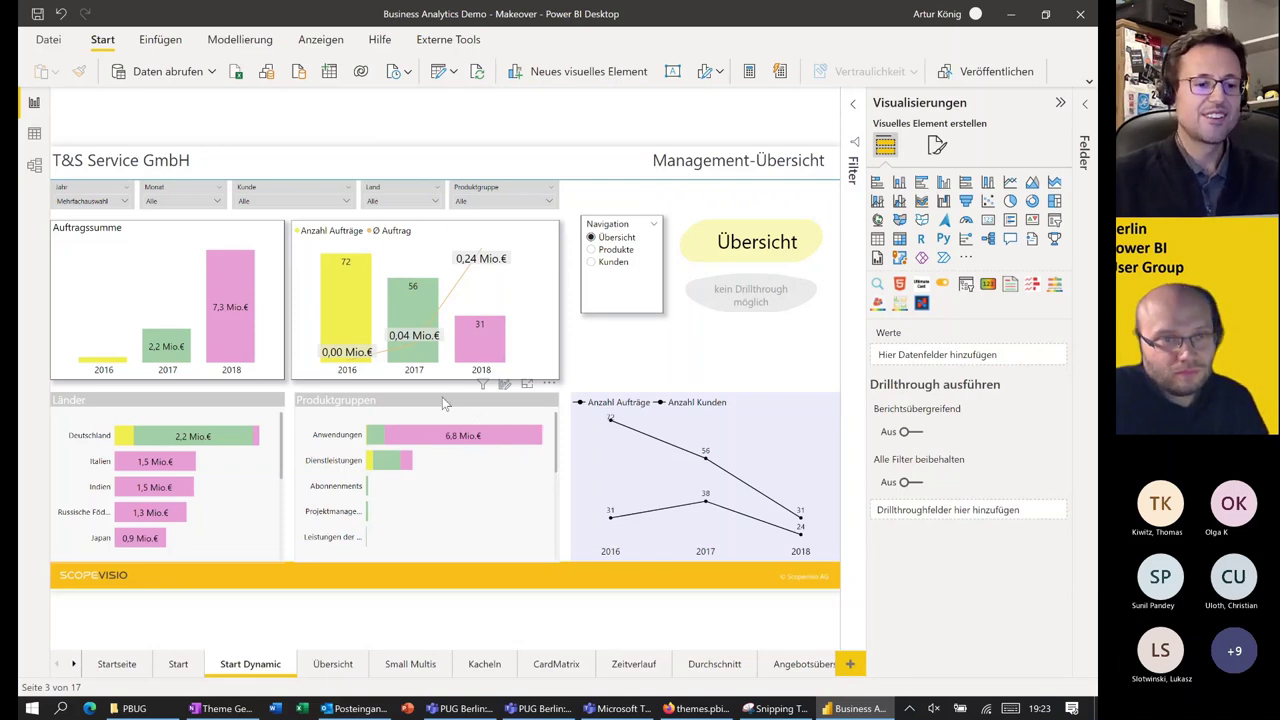
{"action": "left_click", "coordinate": [443, 398]}
{"action": "left_click", "coordinate": [442, 388]}
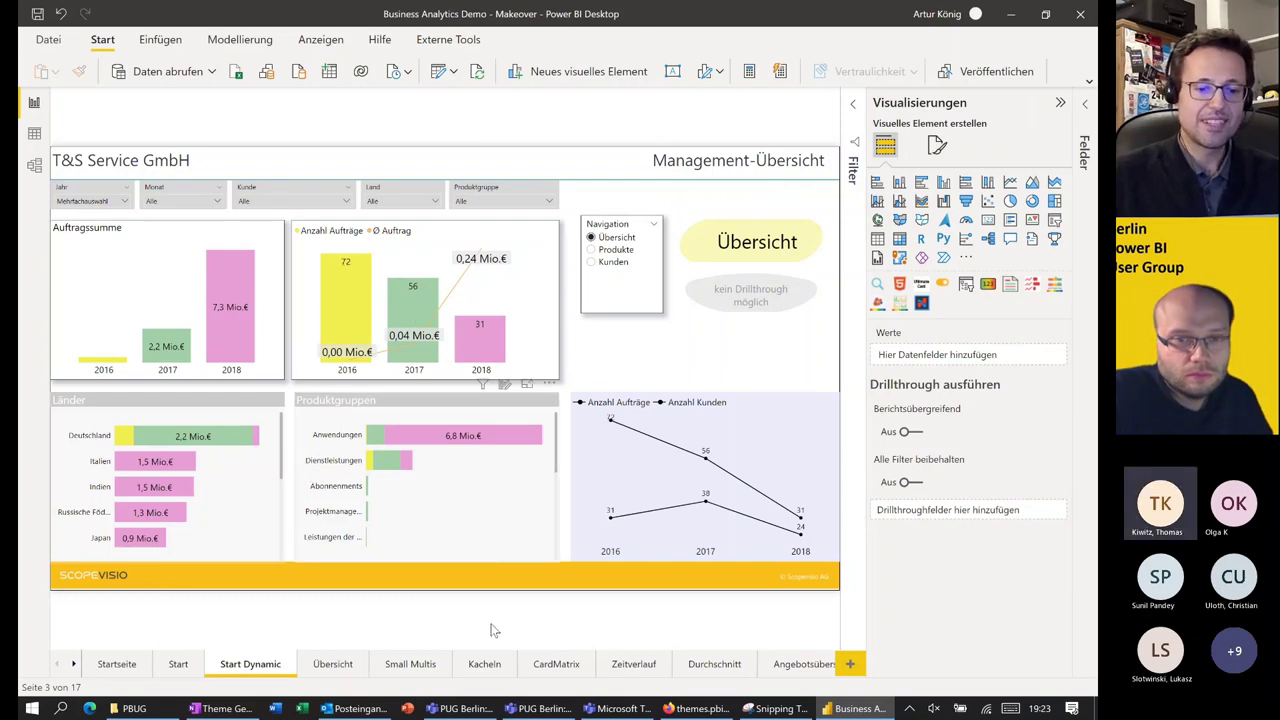
Step: On the Übersicht page, convert the Länder pie chart into a clustered bar chart
{"action": "left_click", "coordinate": [331, 667]}
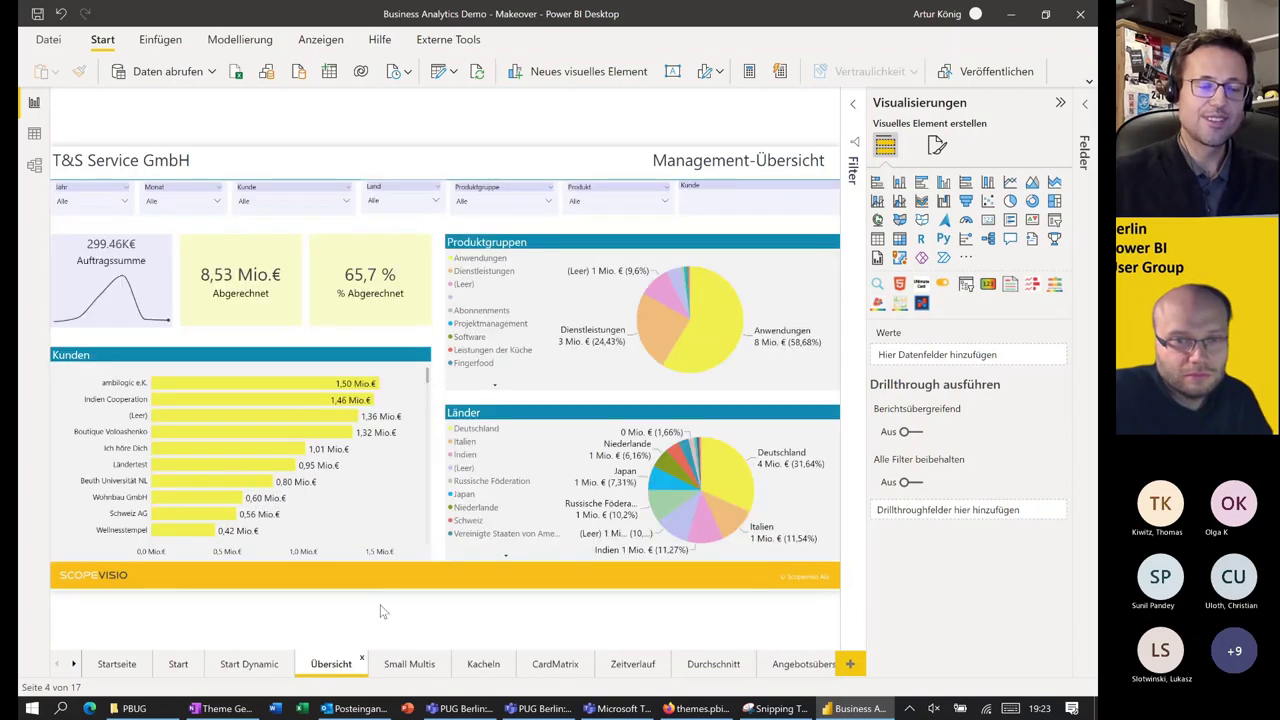
{"action": "left_click", "coordinate": [1060, 105]}
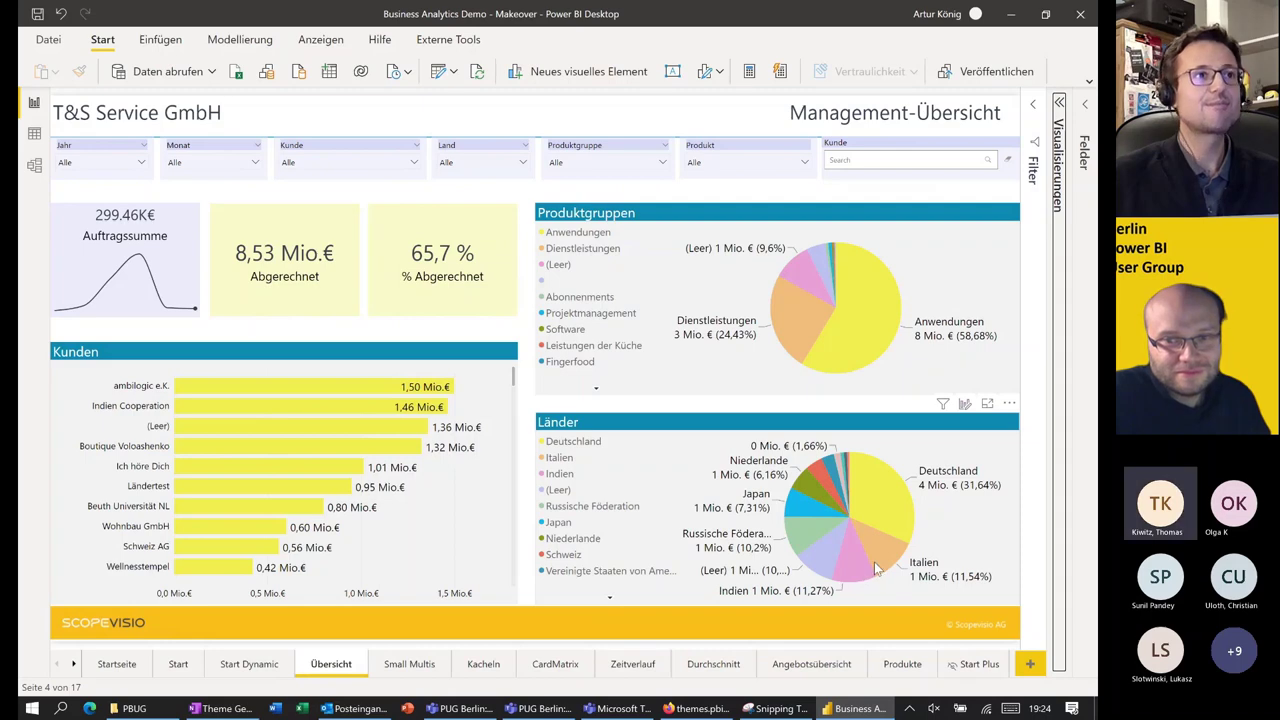
{"action": "left_click", "coordinate": [942, 438]}
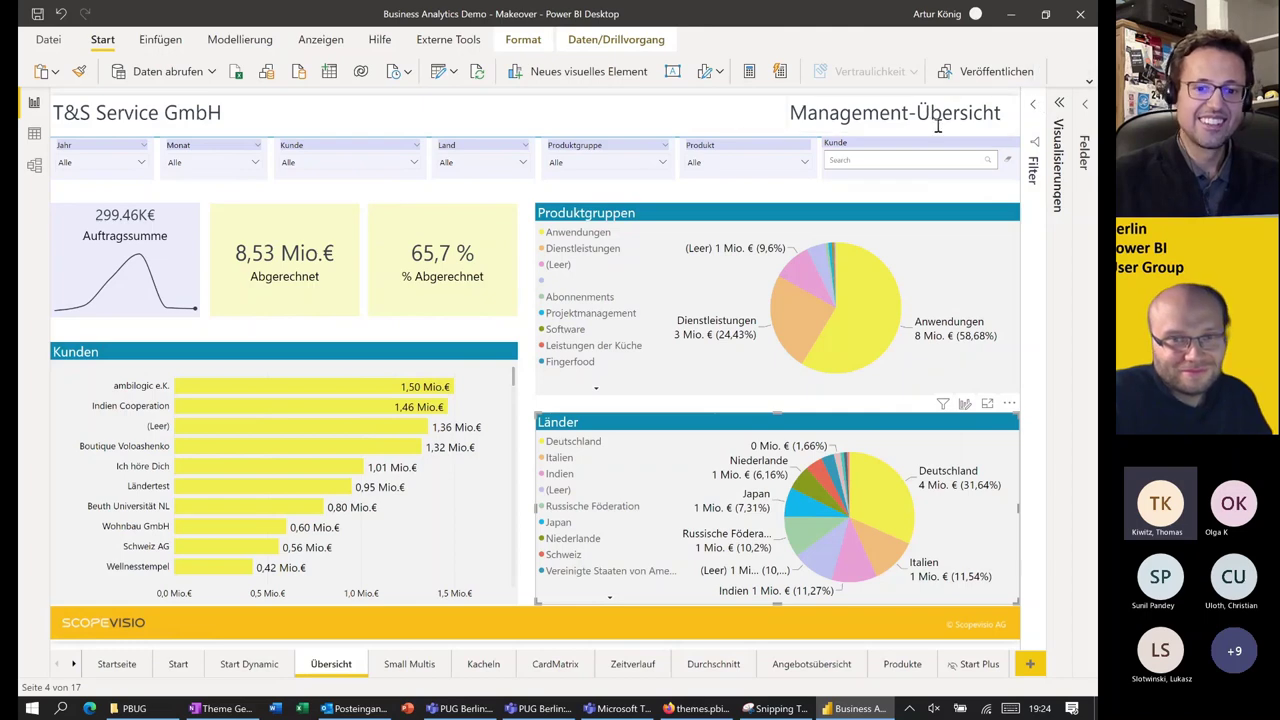
{"action": "left_click", "coordinate": [1060, 105]}
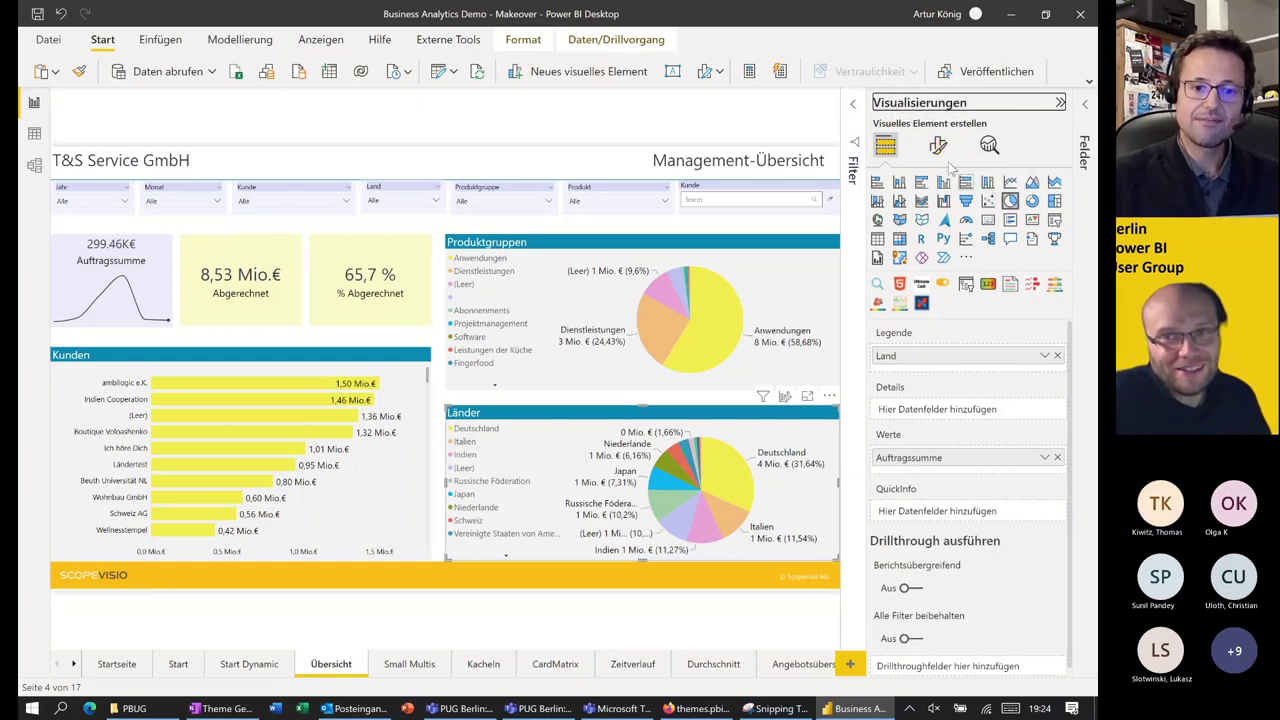
{"action": "left_click", "coordinate": [921, 183]}
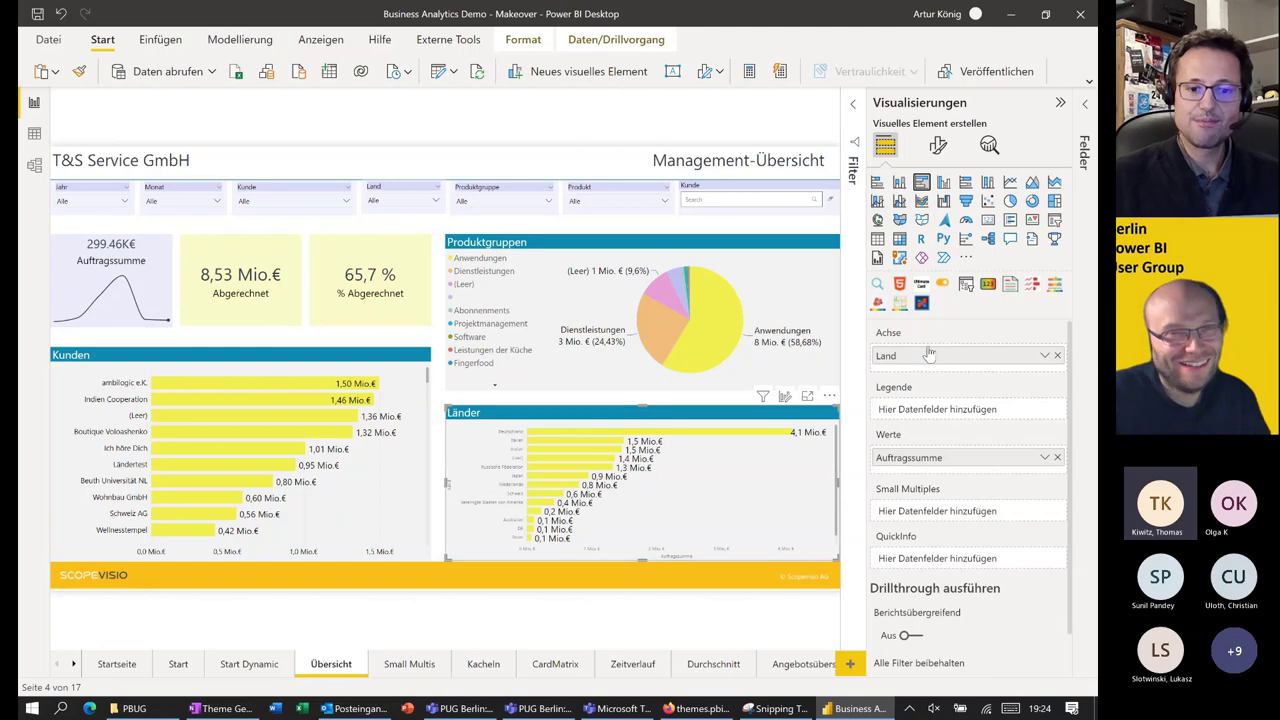
Step: Set the maximum area height (Maximale Bereichshöhe) of the Y-axis values in the Länder bar chart to 43 %
{"action": "left_click", "coordinate": [938, 148]}
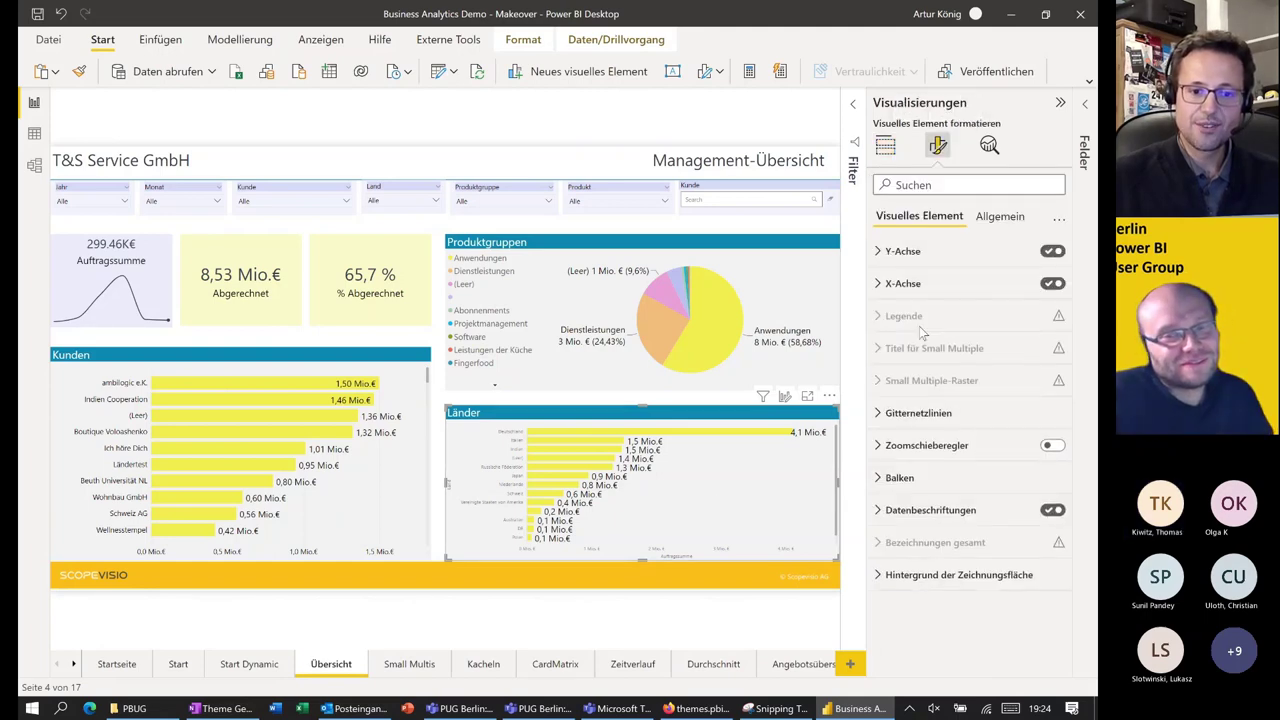
{"action": "left_click", "coordinate": [880, 258]}
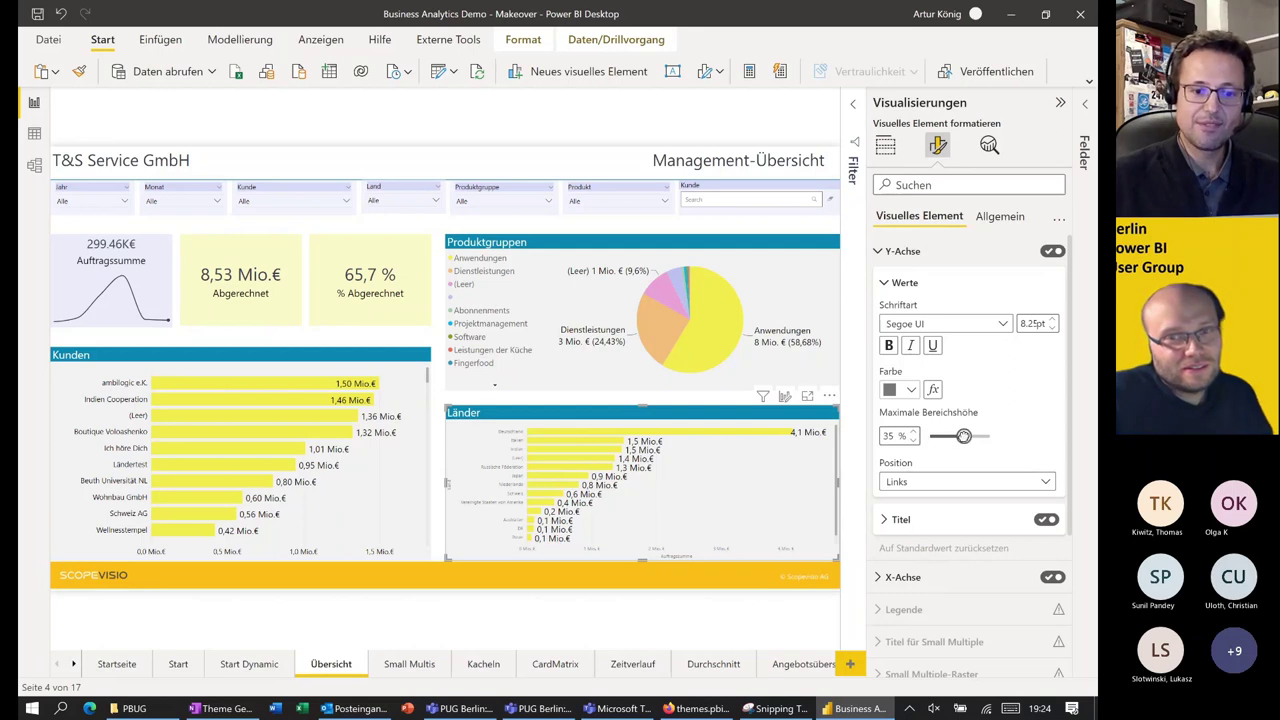
{"action": "left_click", "coordinate": [963, 436]}
{"action": "left_click_drag", "start_coordinate": [963, 436], "coordinate": [978, 437]}
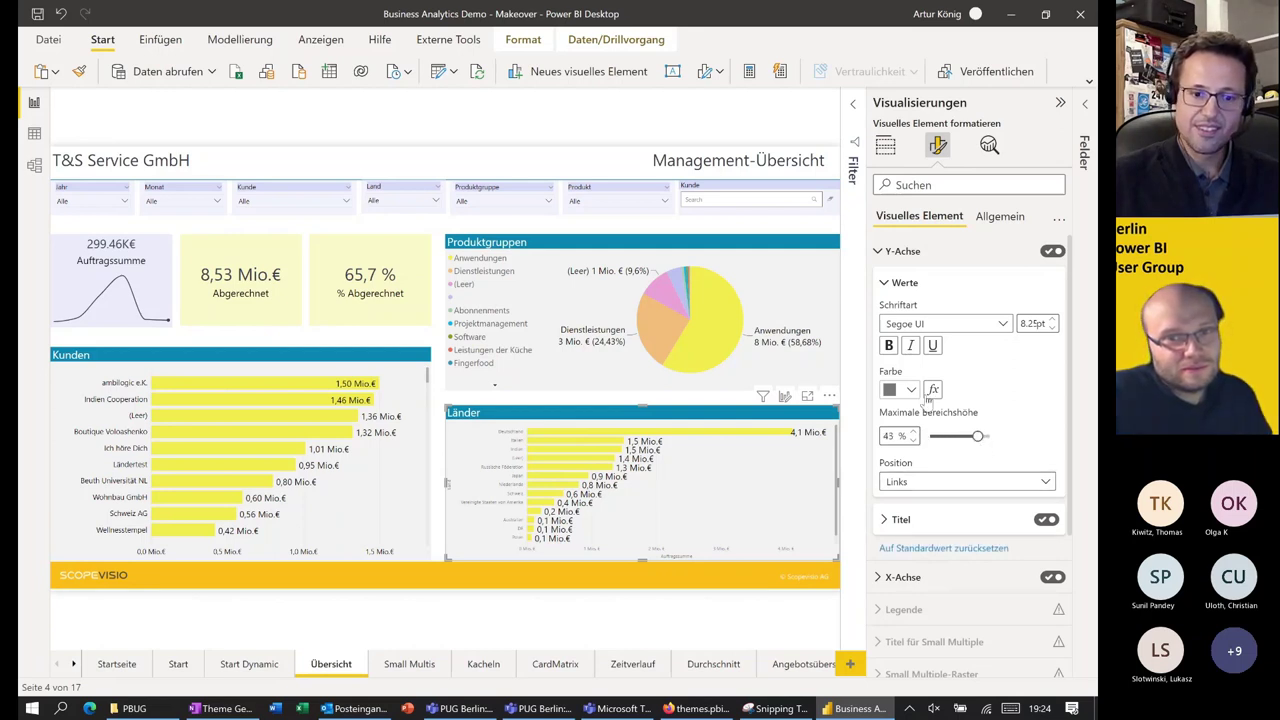
{"action": "left_click", "coordinate": [898, 253]}
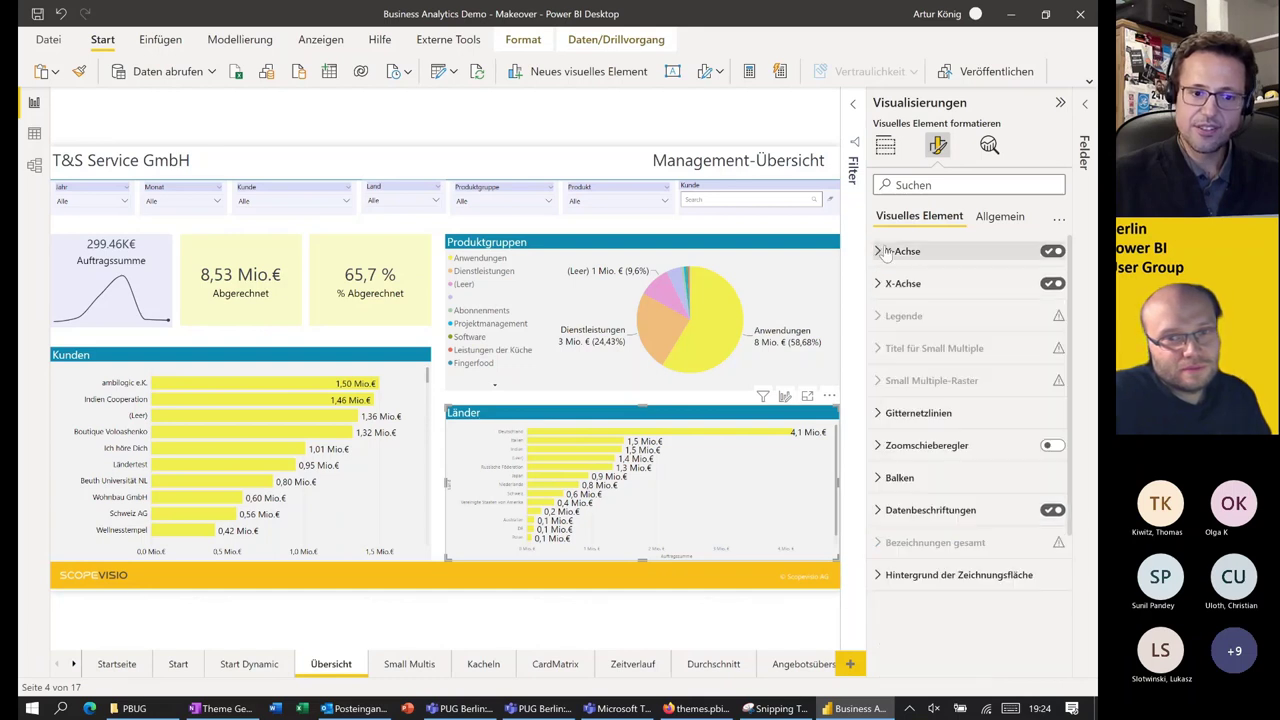
Step: Recolour the bars of the Länder chart with the bright blue theme colour and check the chart in the enlarged focus view
{"action": "left_click", "coordinate": [898, 478]}
{"action": "left_click", "coordinate": [909, 483]}
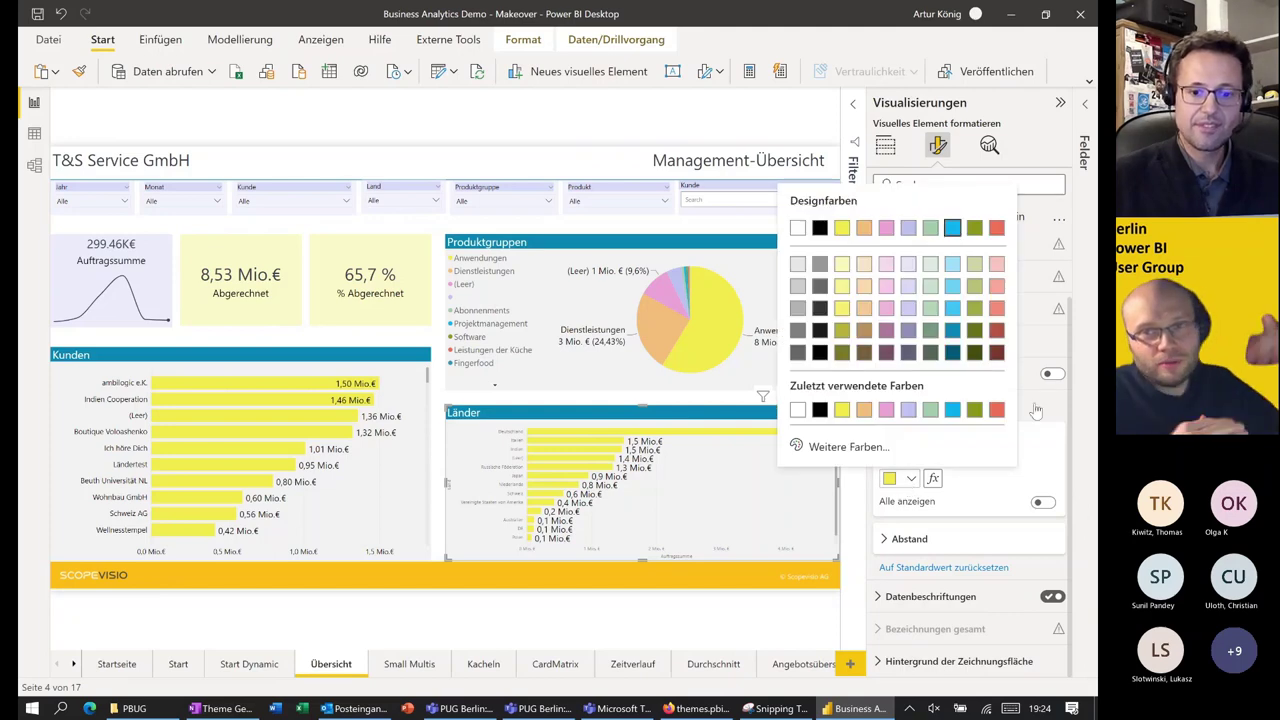
{"action": "left_click", "coordinate": [954, 233]}
{"action": "left_click", "coordinate": [880, 407]}
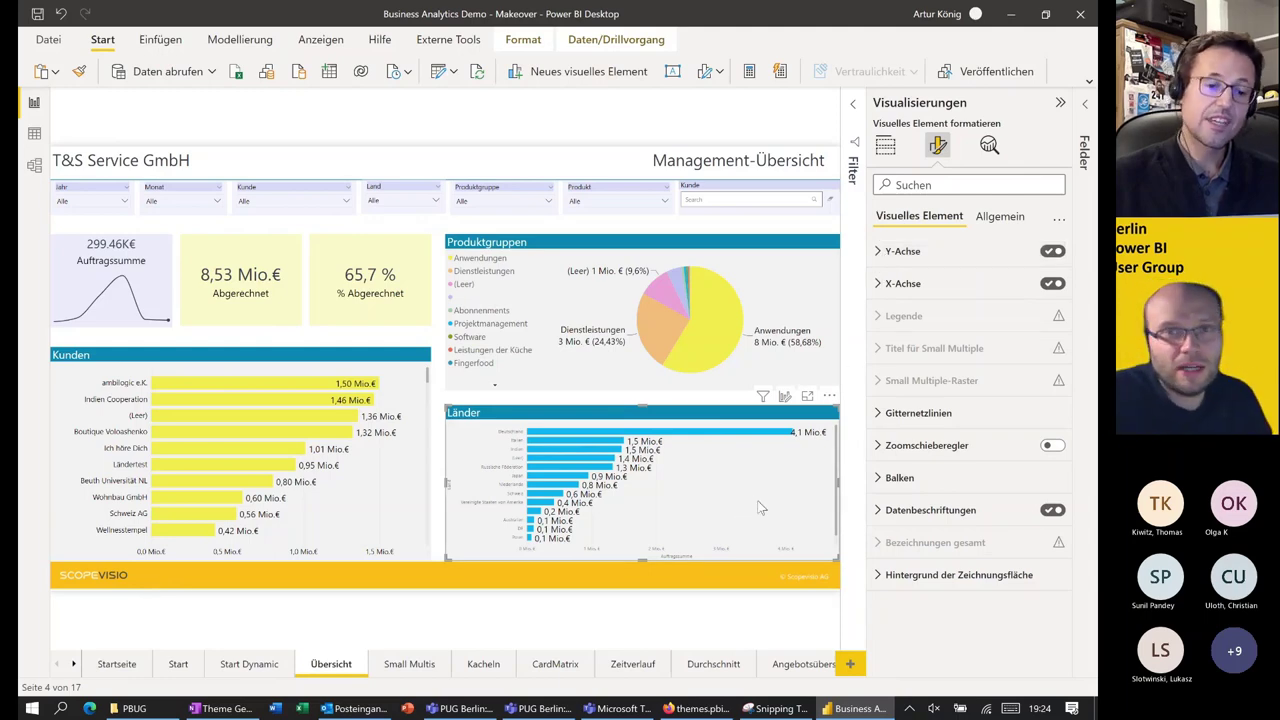
{"action": "left_click", "coordinate": [808, 397]}
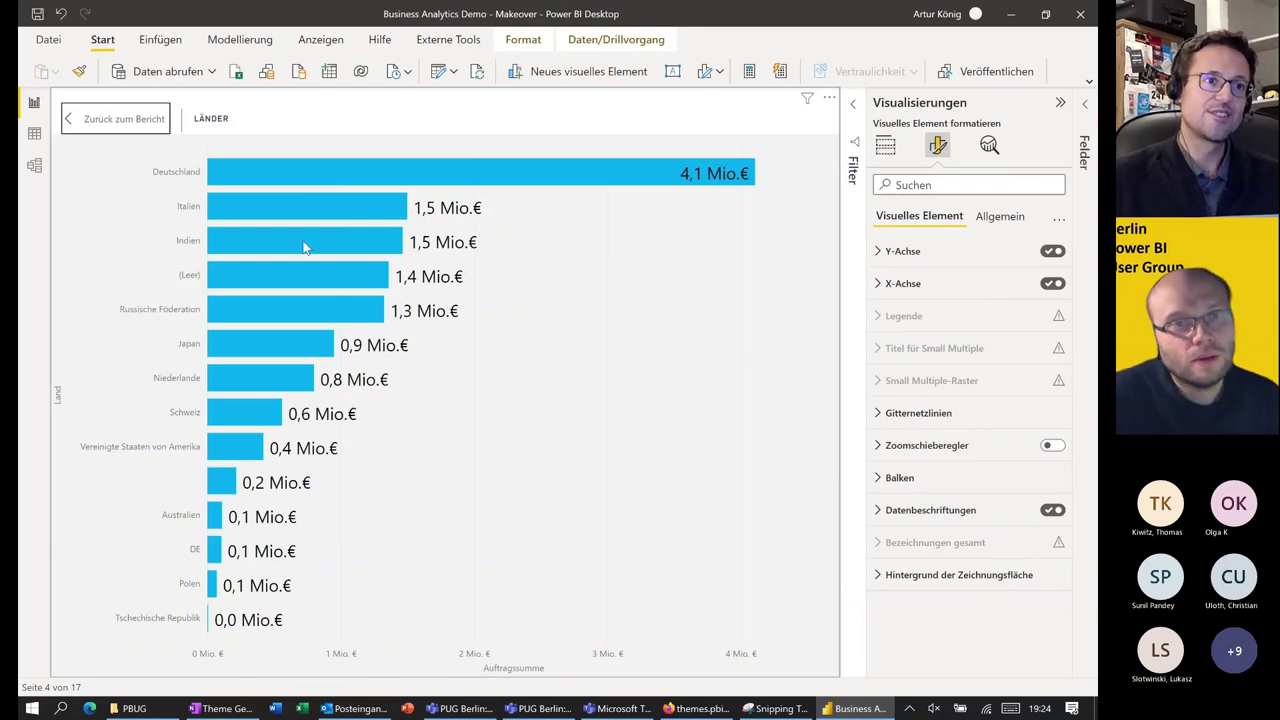
{"action": "left_click", "coordinate": [112, 128]}
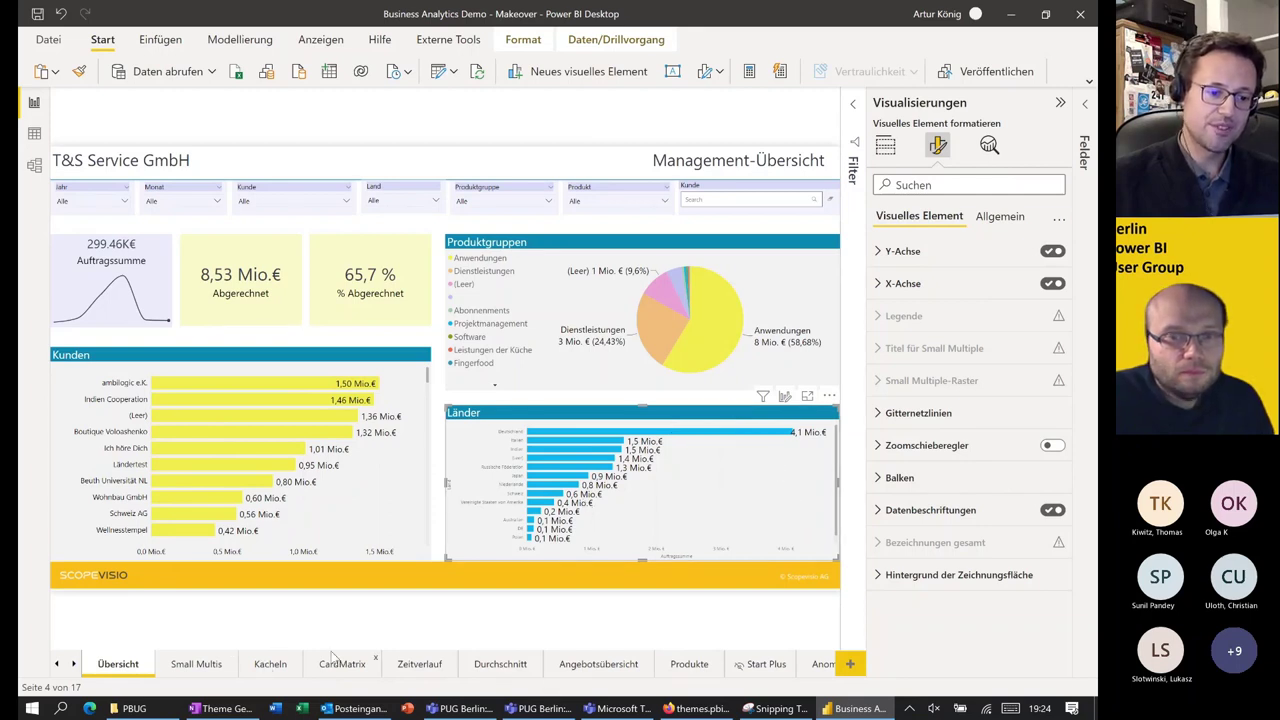
Step: On the Startseite page, review the bar colour and spacing settings of the Produktgruppen bar chart
{"action": "left_click", "coordinate": [57, 663]}
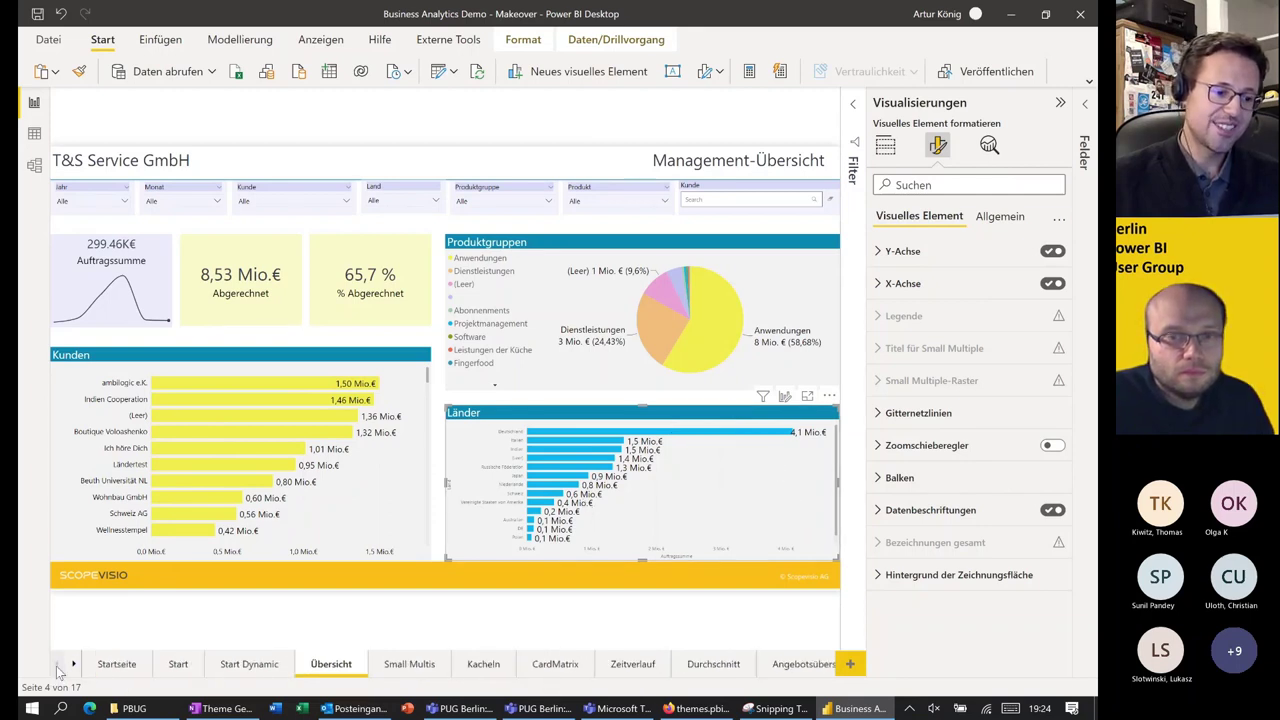
{"action": "left_click", "coordinate": [140, 668]}
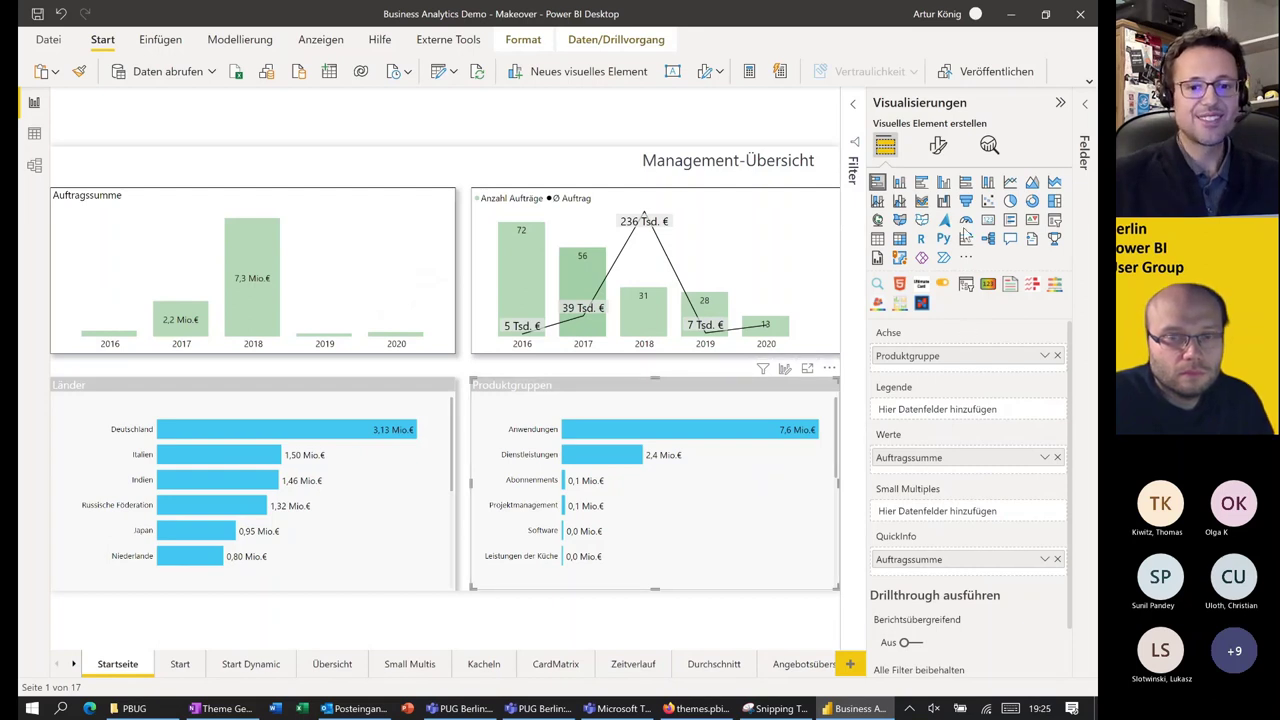
{"action": "left_click", "coordinate": [939, 146]}
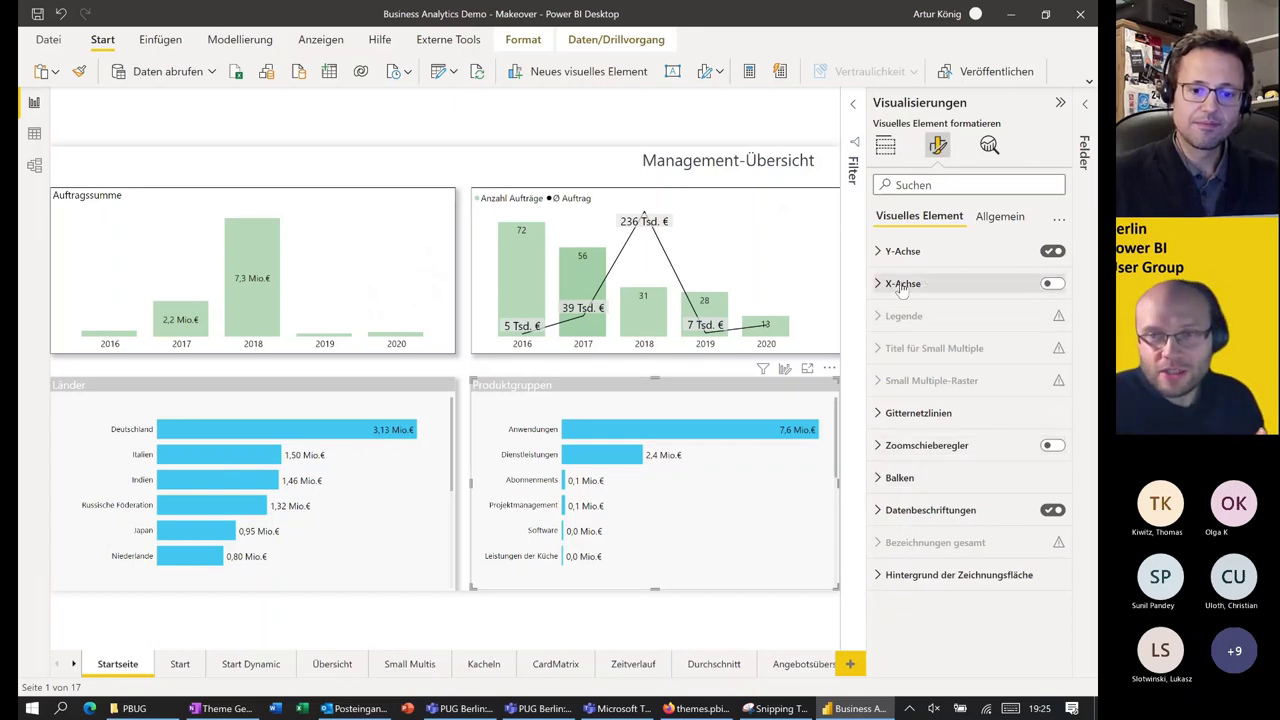
{"action": "left_click", "coordinate": [893, 479]}
{"action": "scroll", "coordinate": [915, 475], "scroll_direction": "down", "scroll_amount": 1}
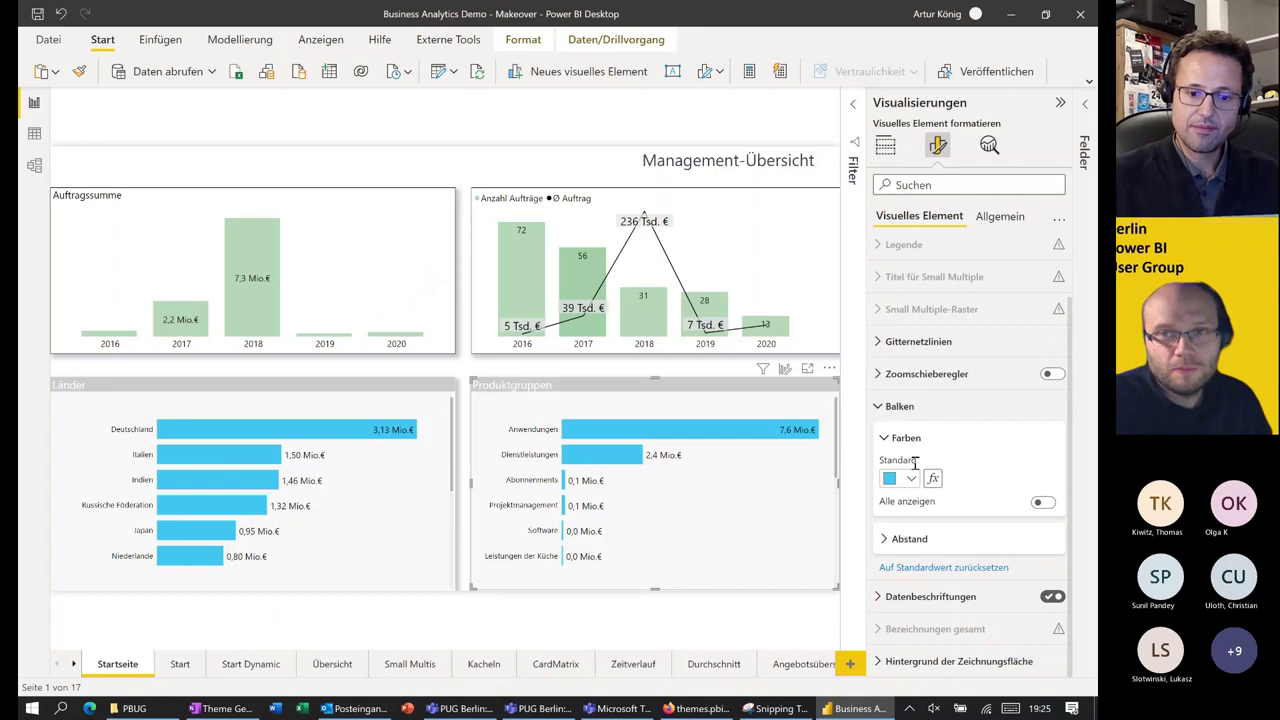
{"action": "left_click", "coordinate": [893, 540]}
{"action": "scroll", "coordinate": [944, 520], "scroll_direction": "down", "scroll_amount": 1}
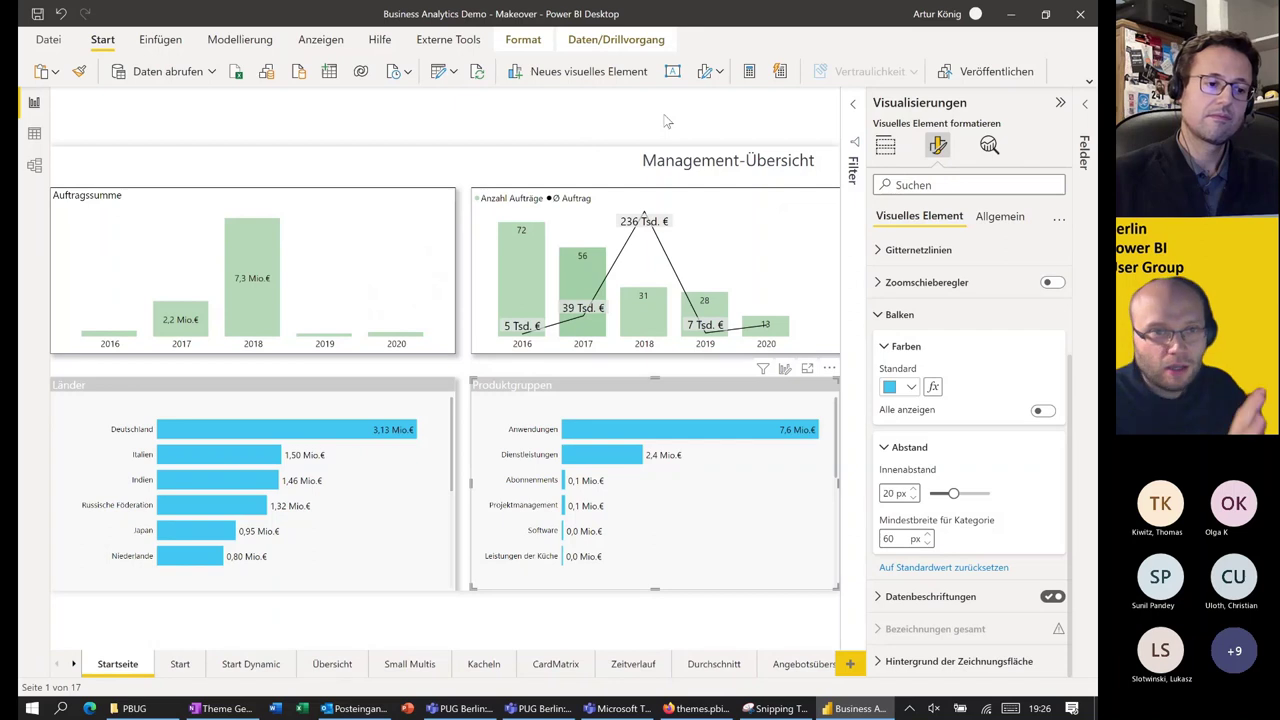
{"action": "left_click", "coordinate": [621, 122]}
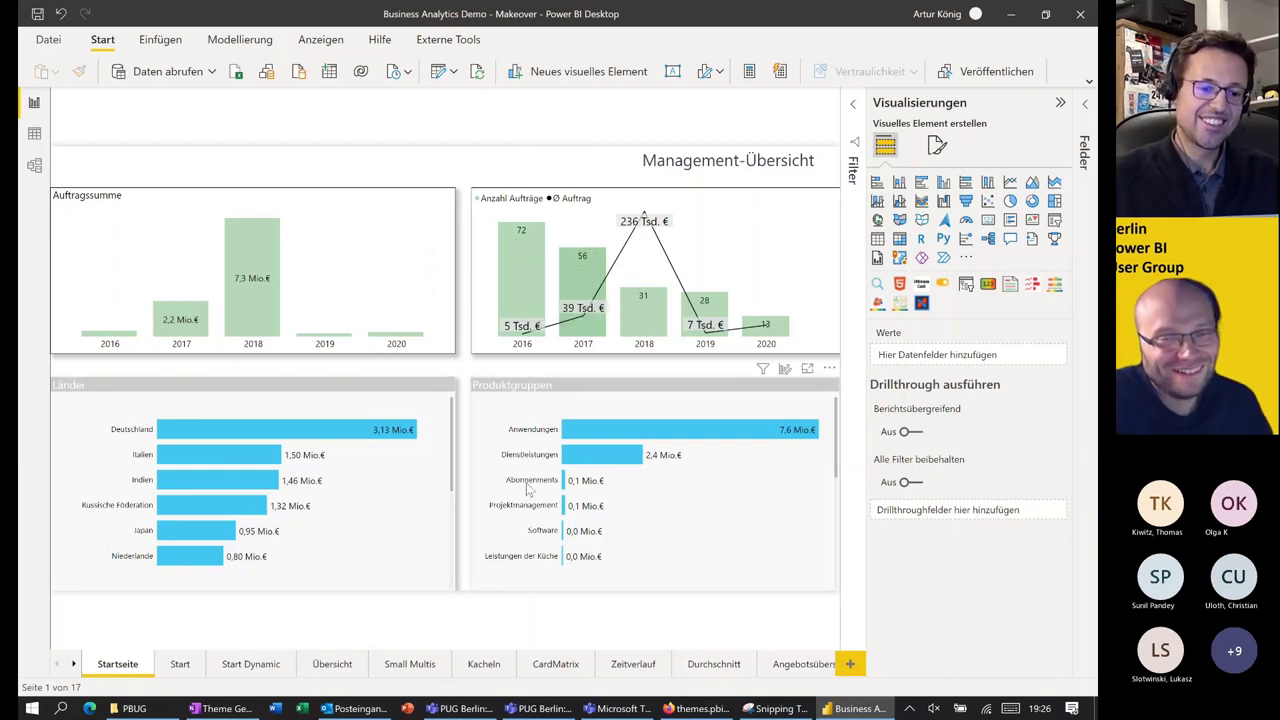
Step: On the Übersicht page, look through the Produktgruppen pie chart's legend and the entries of the Produktgruppe slicer
{"action": "left_click", "coordinate": [333, 666]}
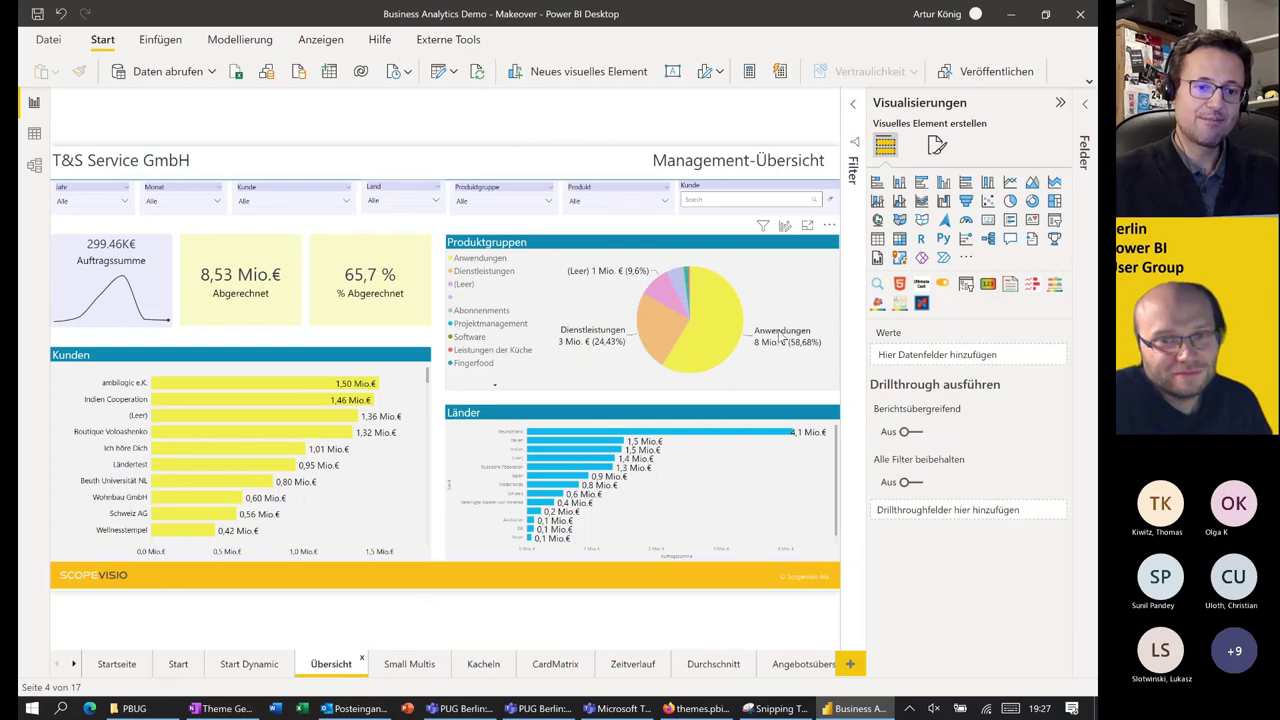
{"action": "left_click", "coordinate": [498, 390]}
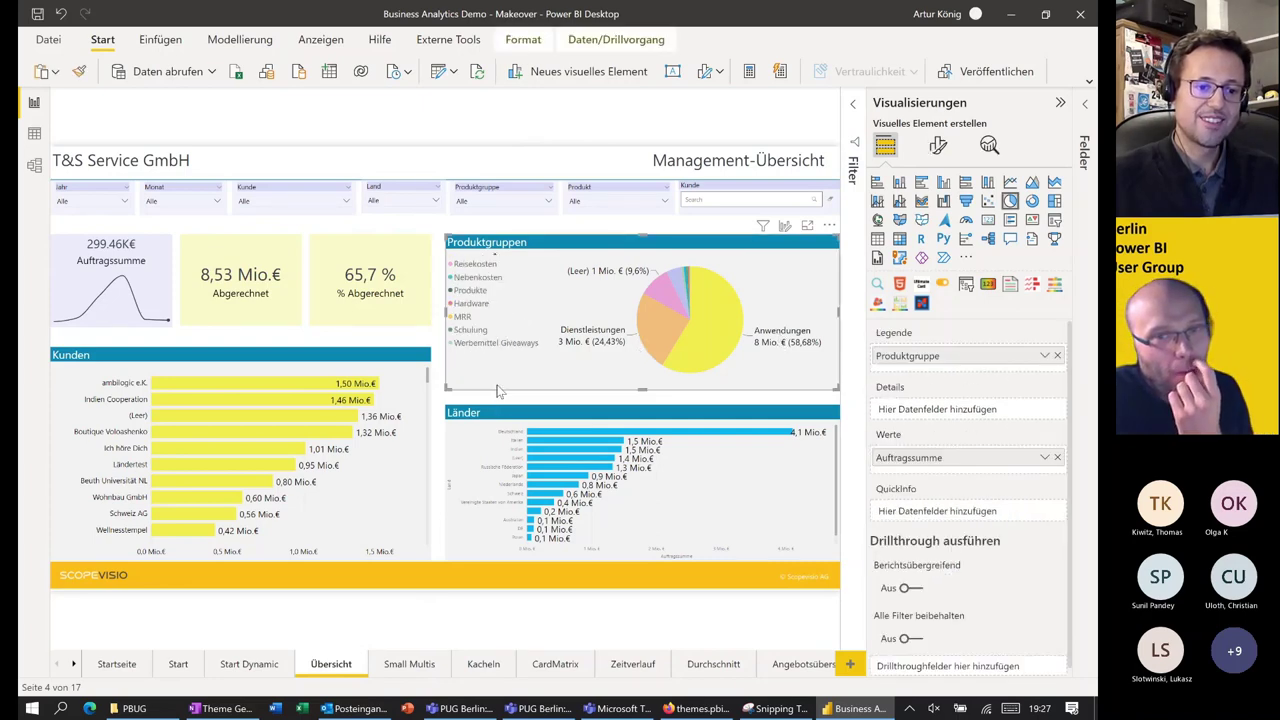
{"action": "left_click", "coordinate": [496, 260]}
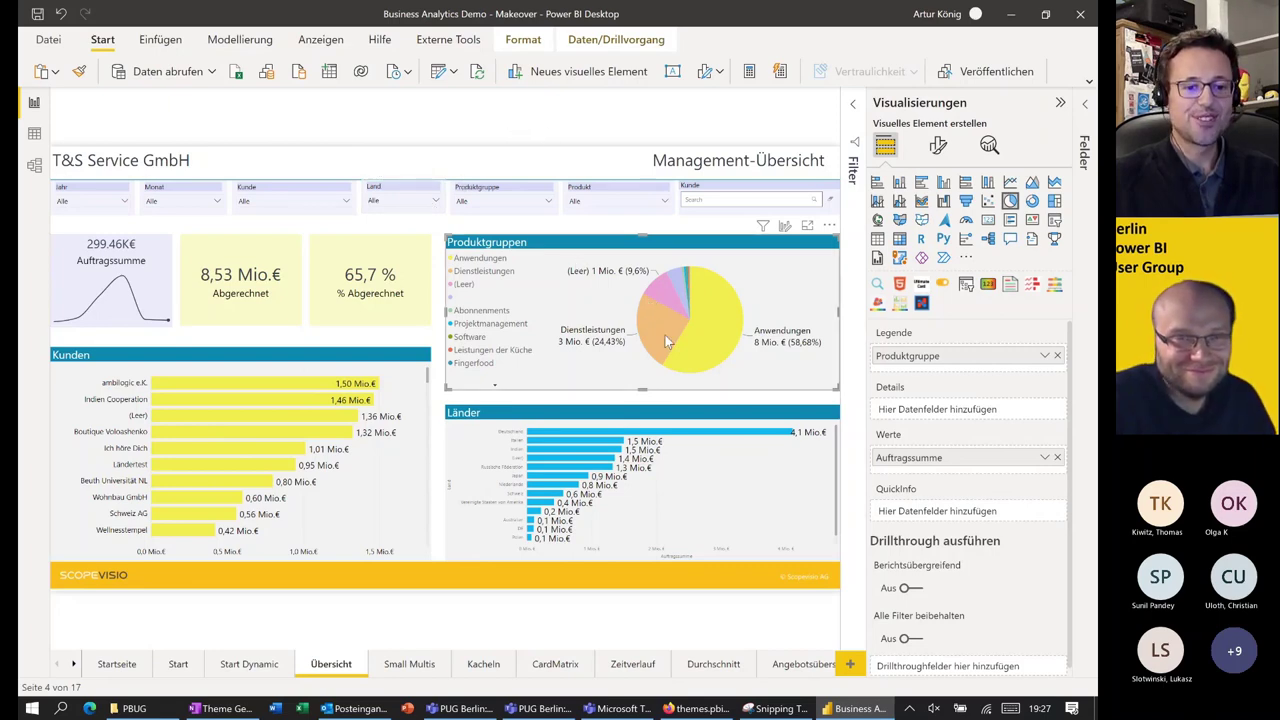
{"action": "left_click", "coordinate": [505, 207]}
{"action": "scroll", "coordinate": [493, 250], "scroll_direction": "down", "scroll_amount": 5}
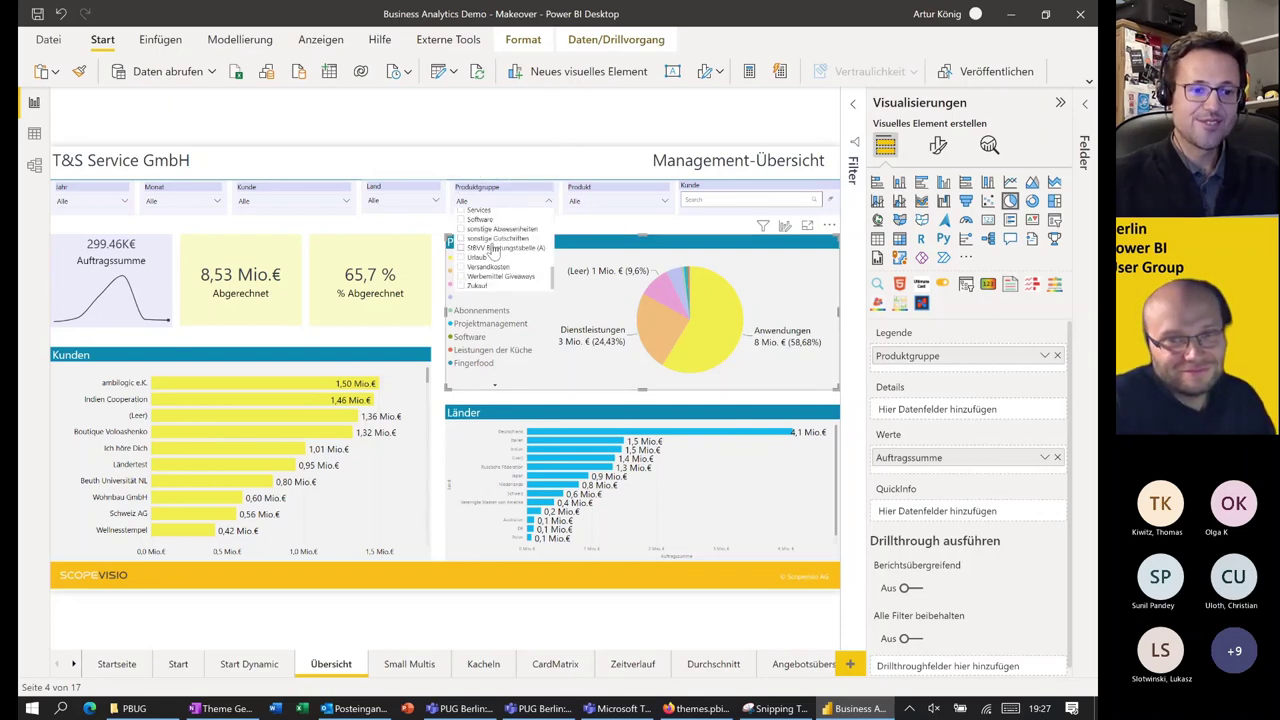
{"action": "scroll", "coordinate": [493, 253], "scroll_direction": "up", "scroll_amount": 5}
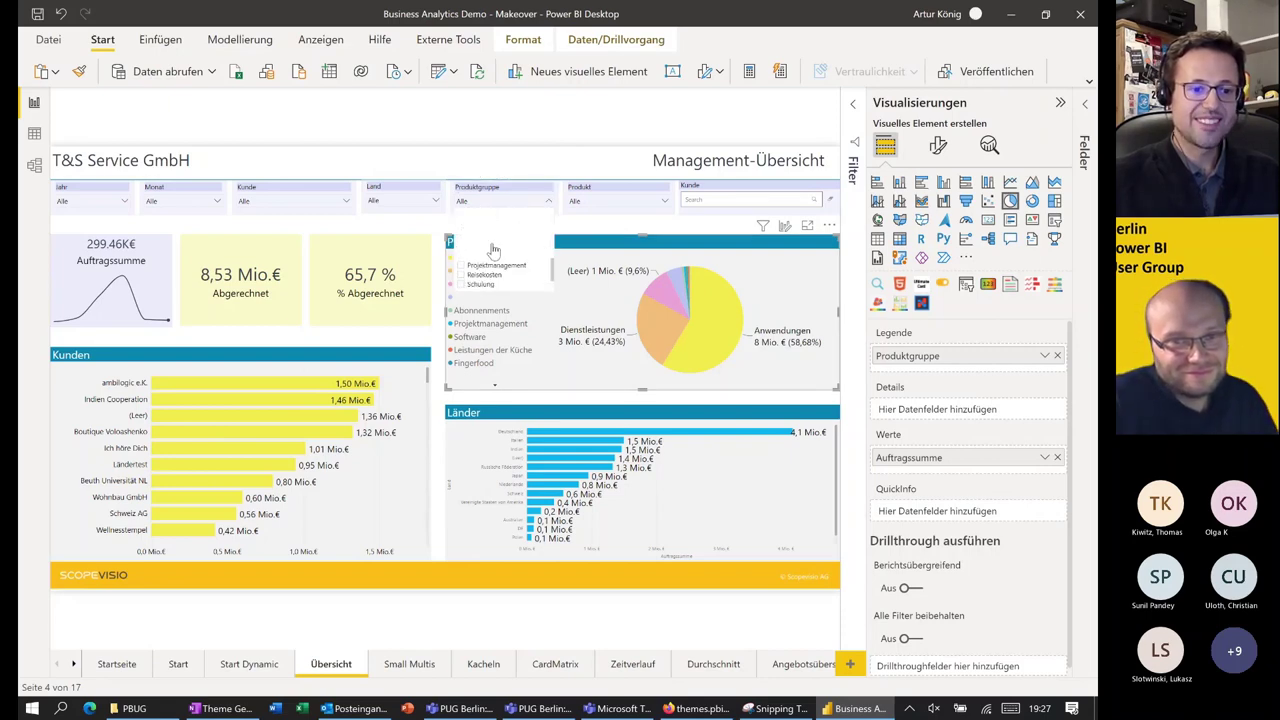
{"action": "left_click", "coordinate": [532, 146]}
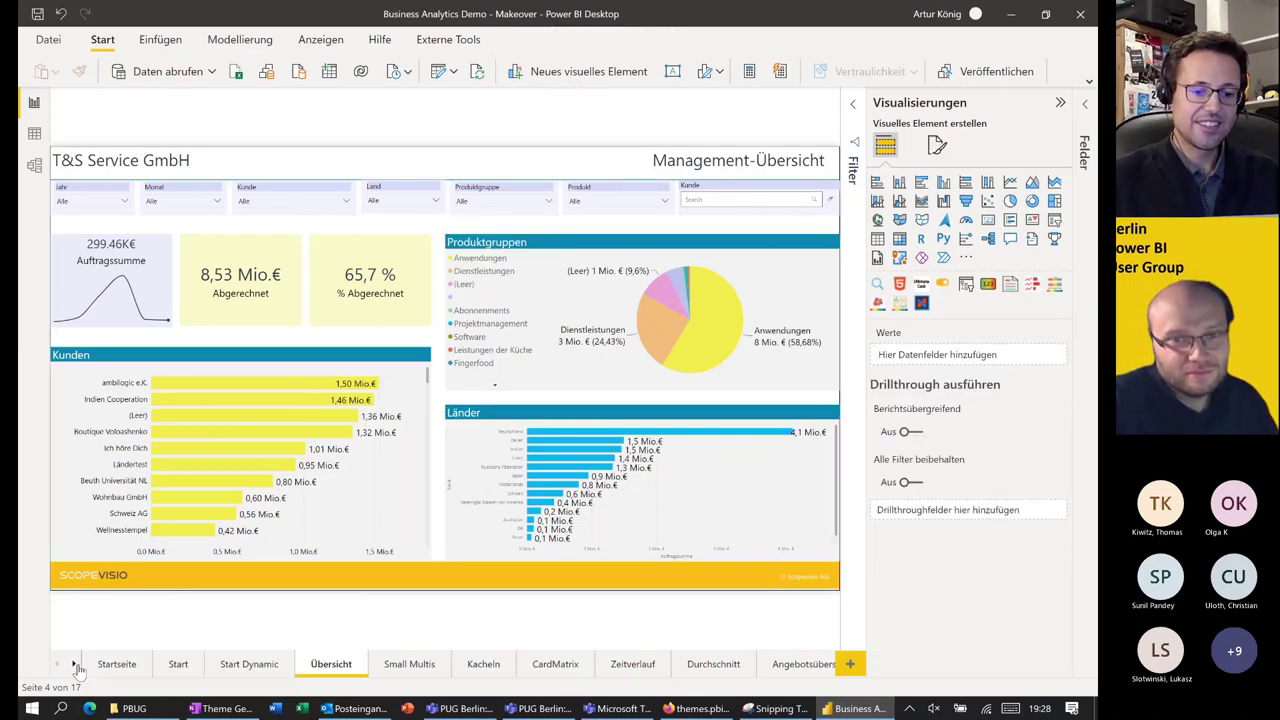
Step: Look through the visuals on the Zeitverlauf, Durchschnitt and Produkte report pages
{"action": "left_click", "coordinate": [633, 664]}
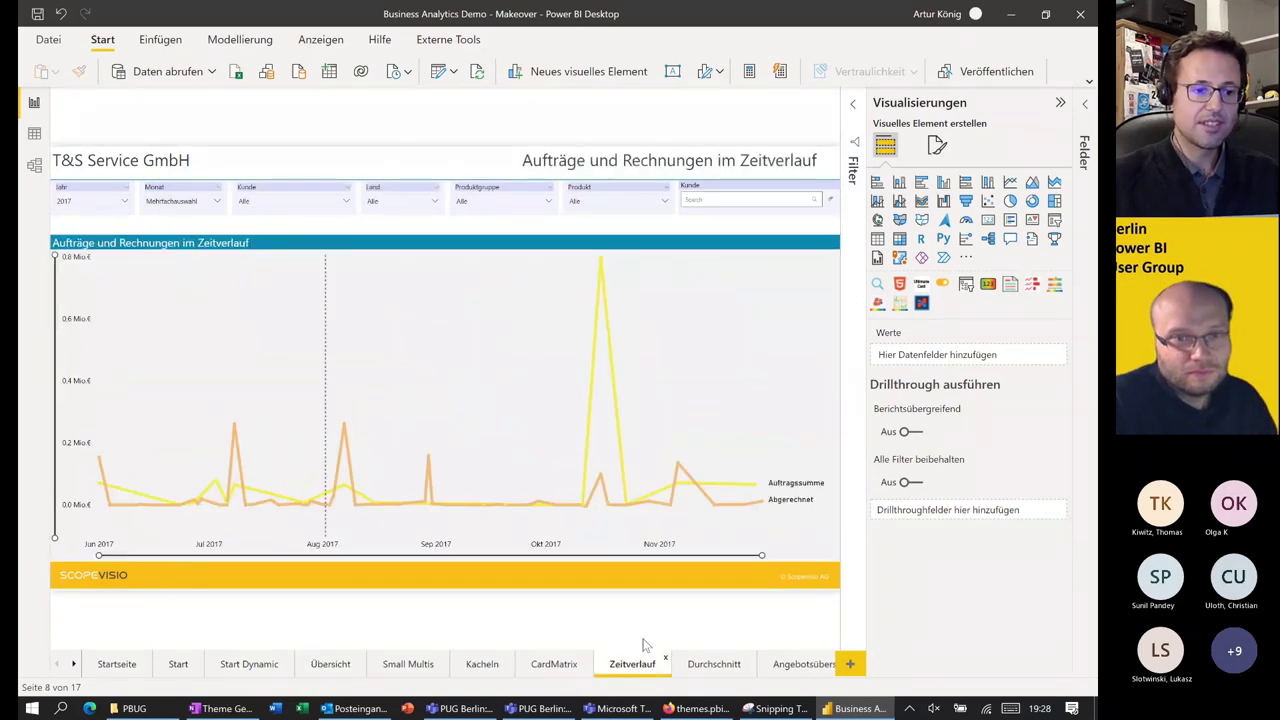
{"action": "left_click", "coordinate": [715, 665]}
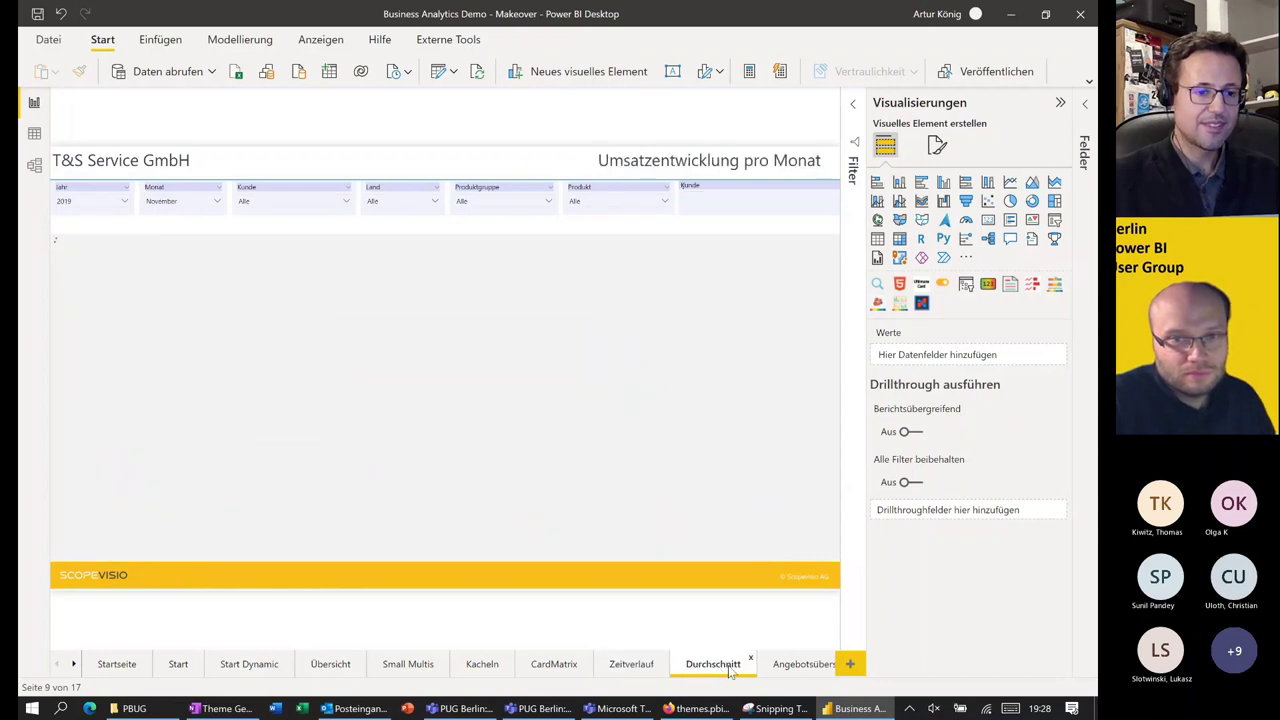
{"action": "left_click", "coordinate": [74, 664]}
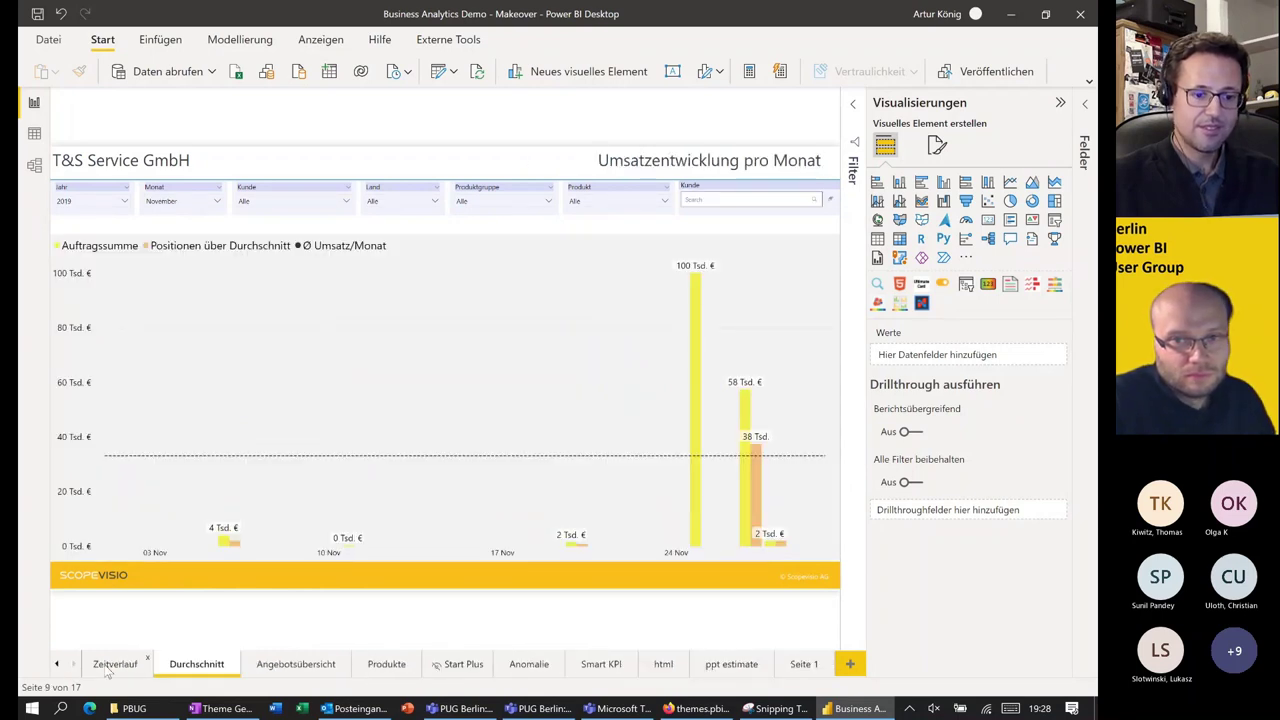
{"action": "left_click", "coordinate": [386, 665]}
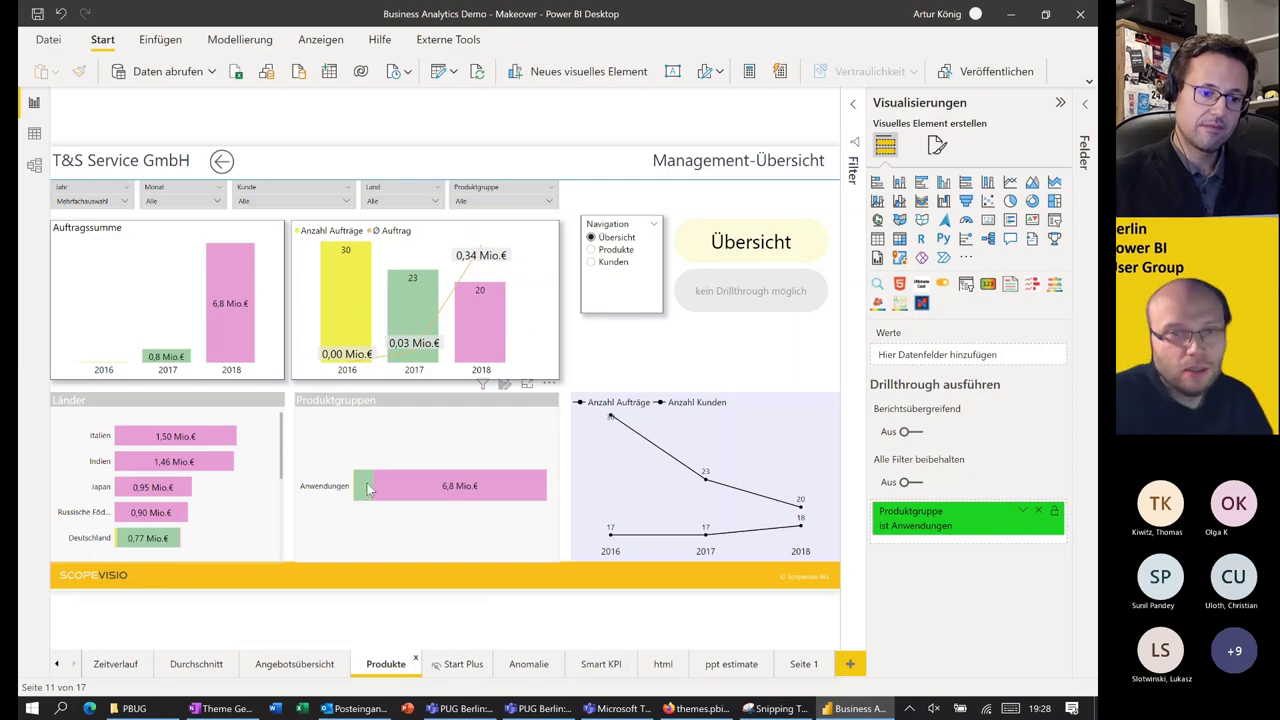
{"action": "mouse_move", "coordinate": [417, 290]}
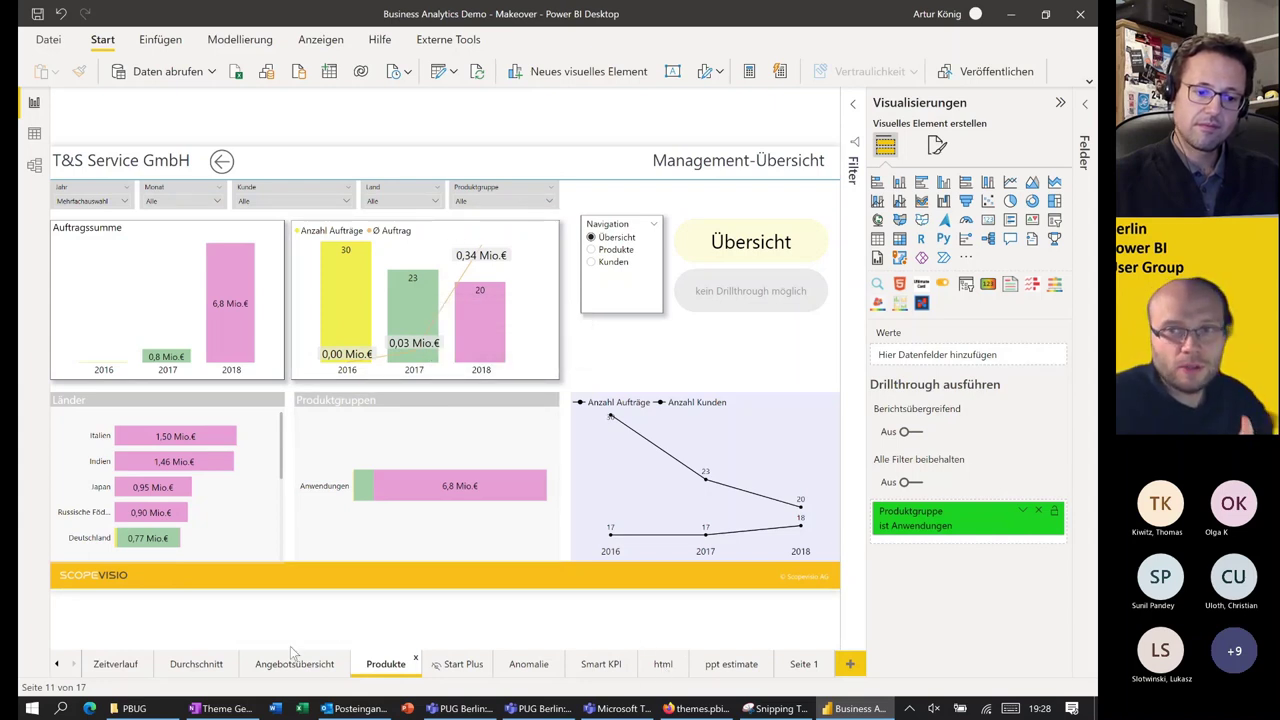
{"action": "left_click", "coordinate": [57, 665]}
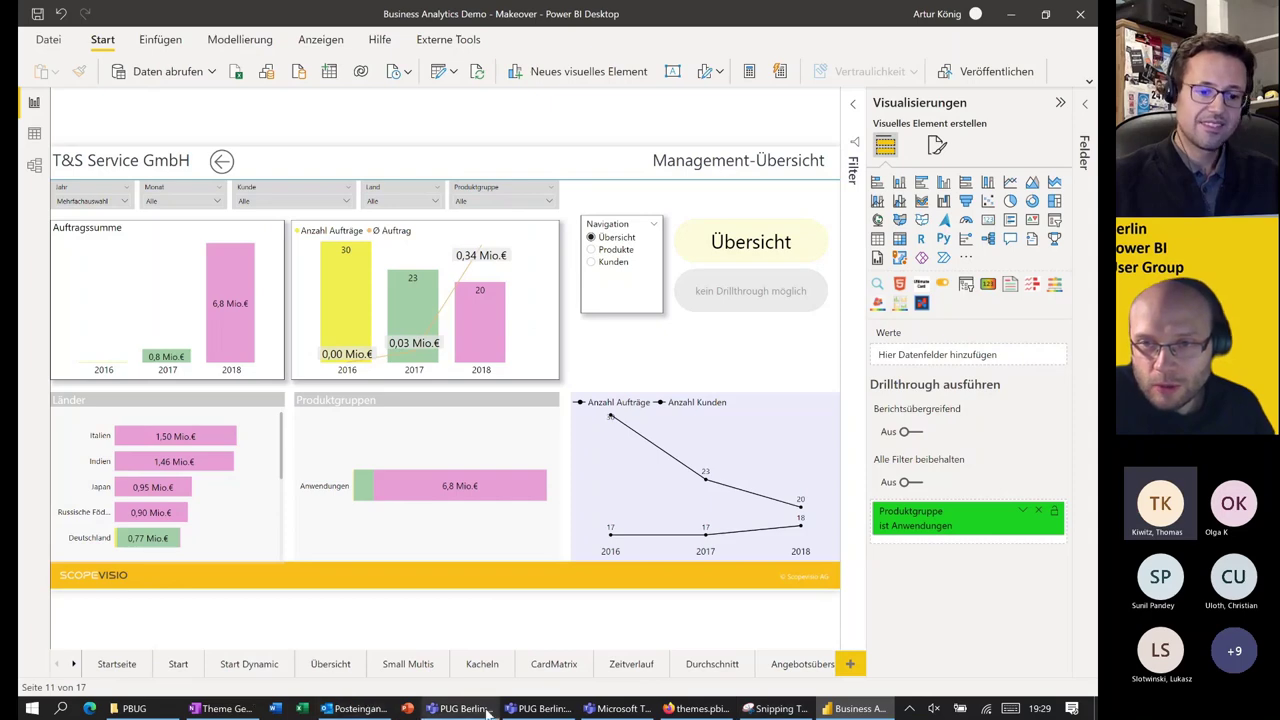
Step: Switch to the Microsoft Teams meeting window and end the screen sharing
{"action": "left_click", "coordinate": [540, 708]}
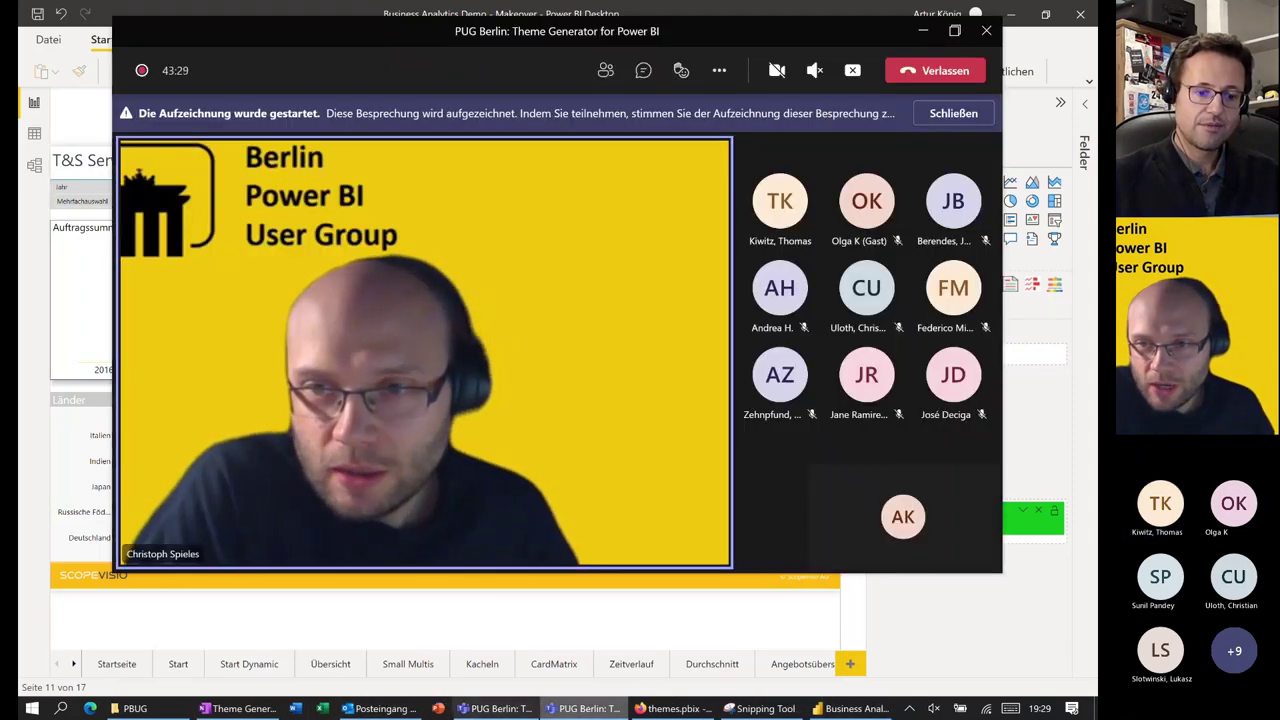
{"action": "key", "text": "alt+Tab"}
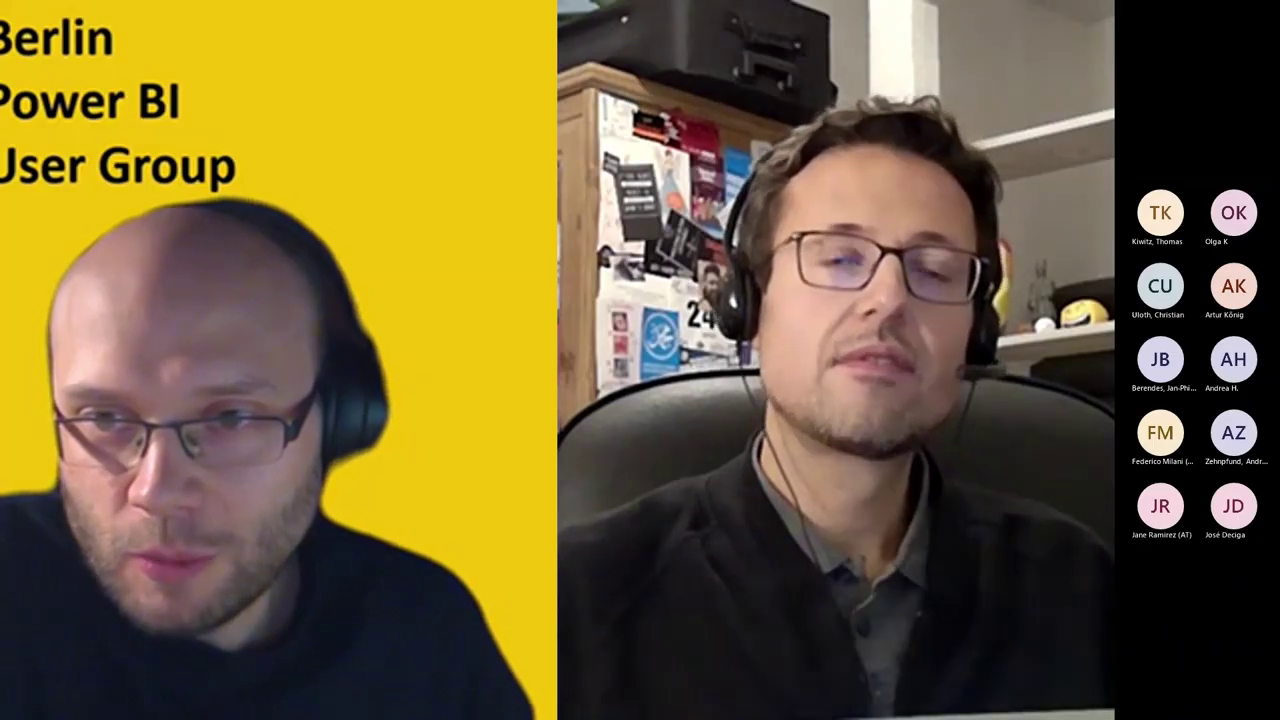